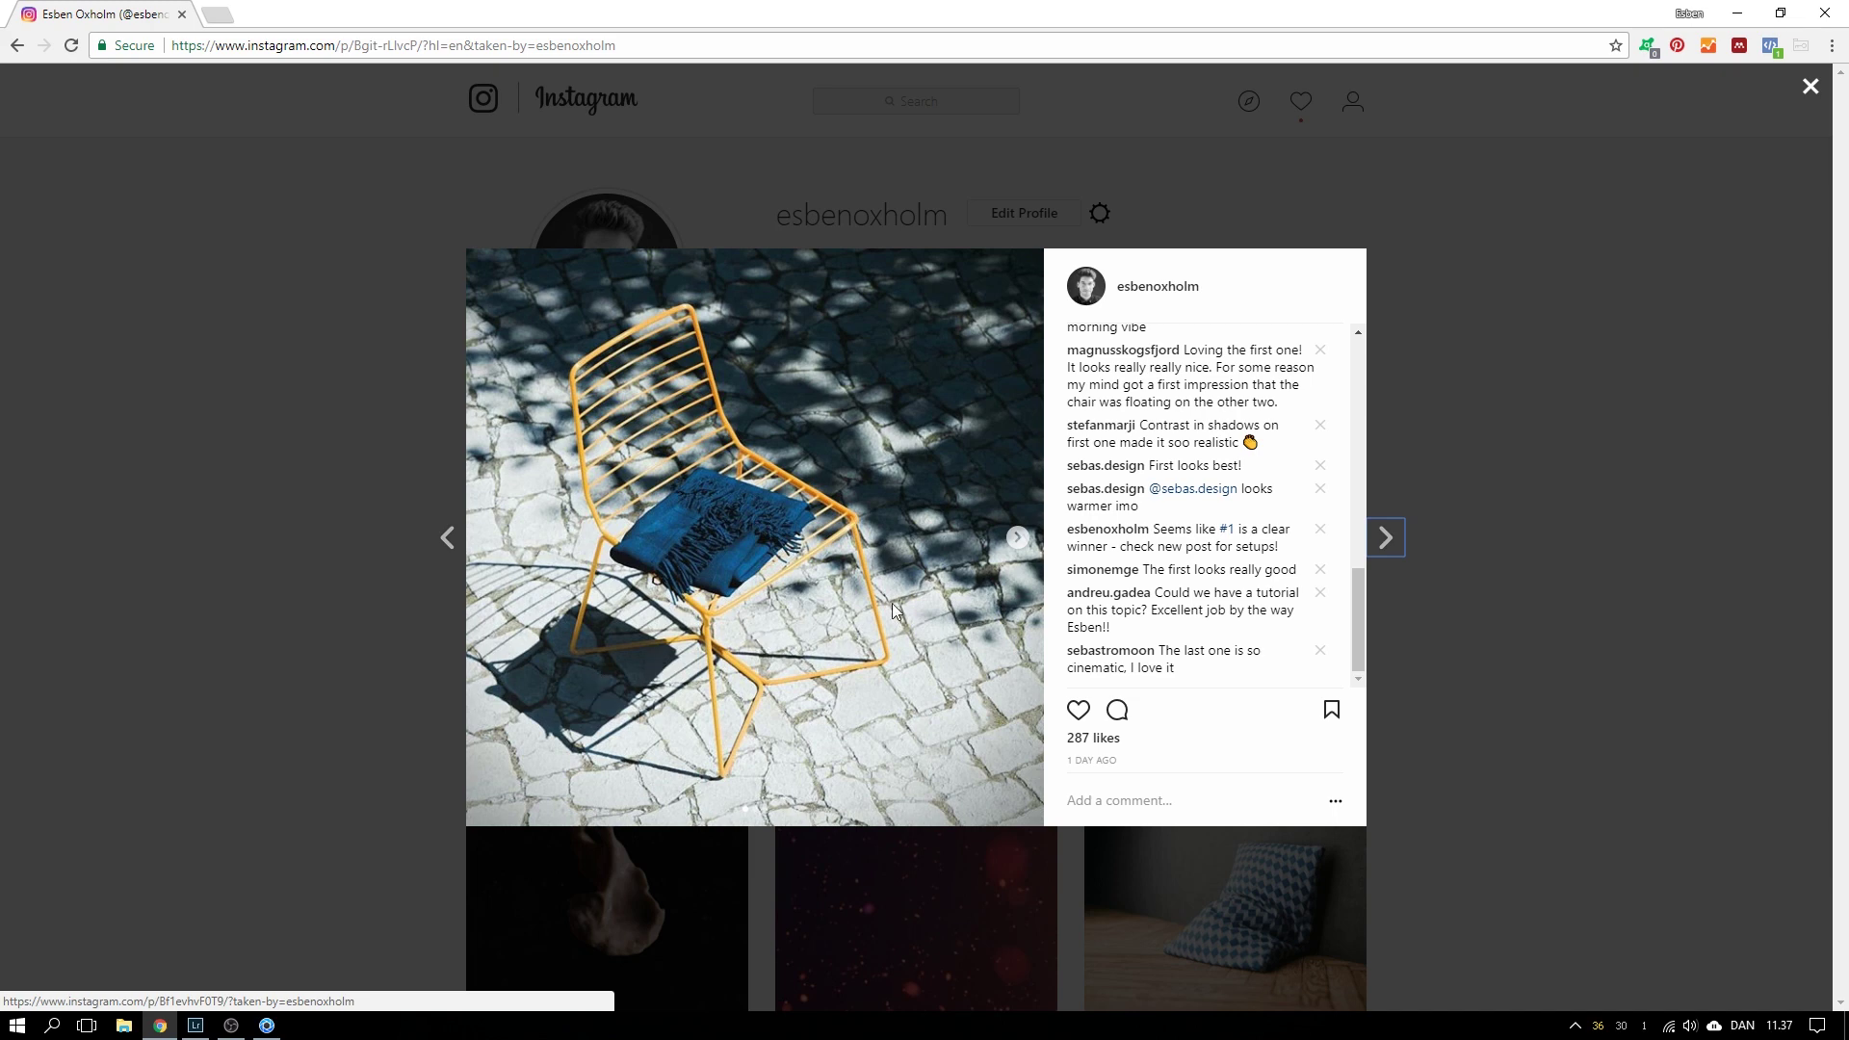
- Compare the darker and paler reference photo edits, then close KeyShot's Library panel
click(1016, 540)
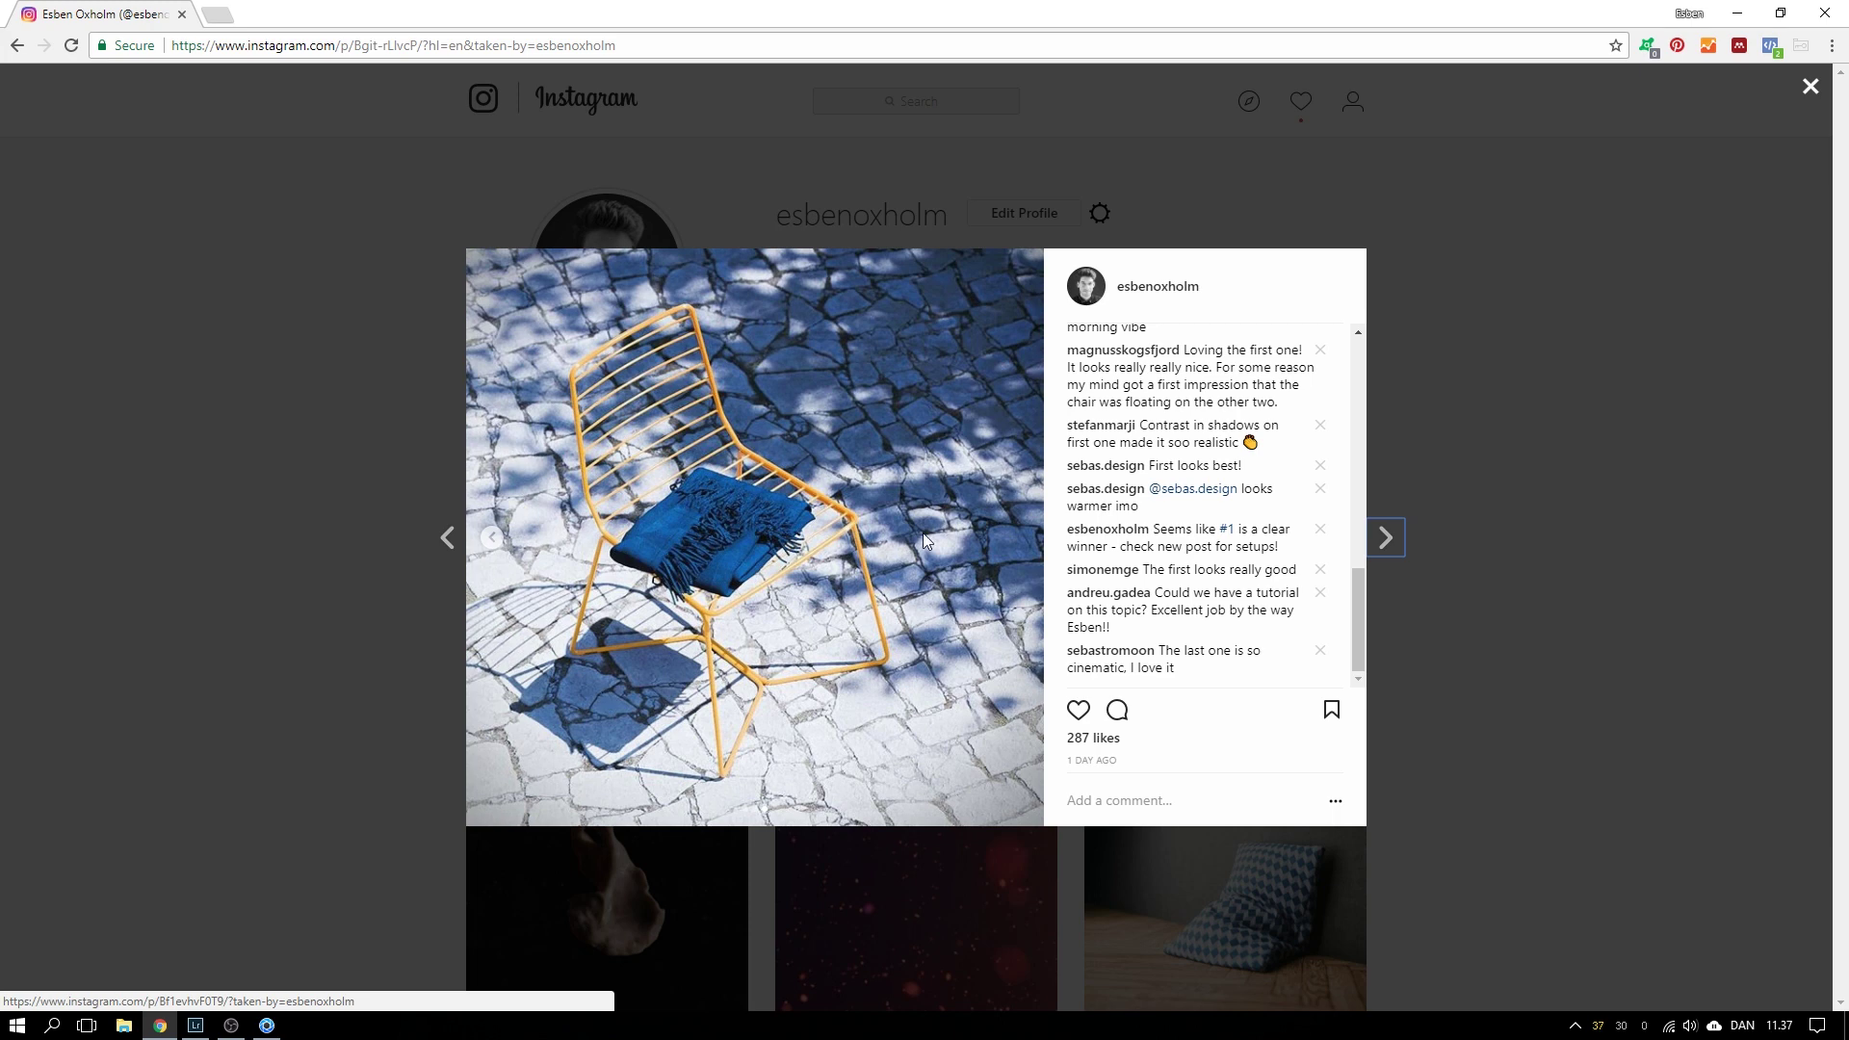
click(492, 539)
click(1017, 537)
click(490, 541)
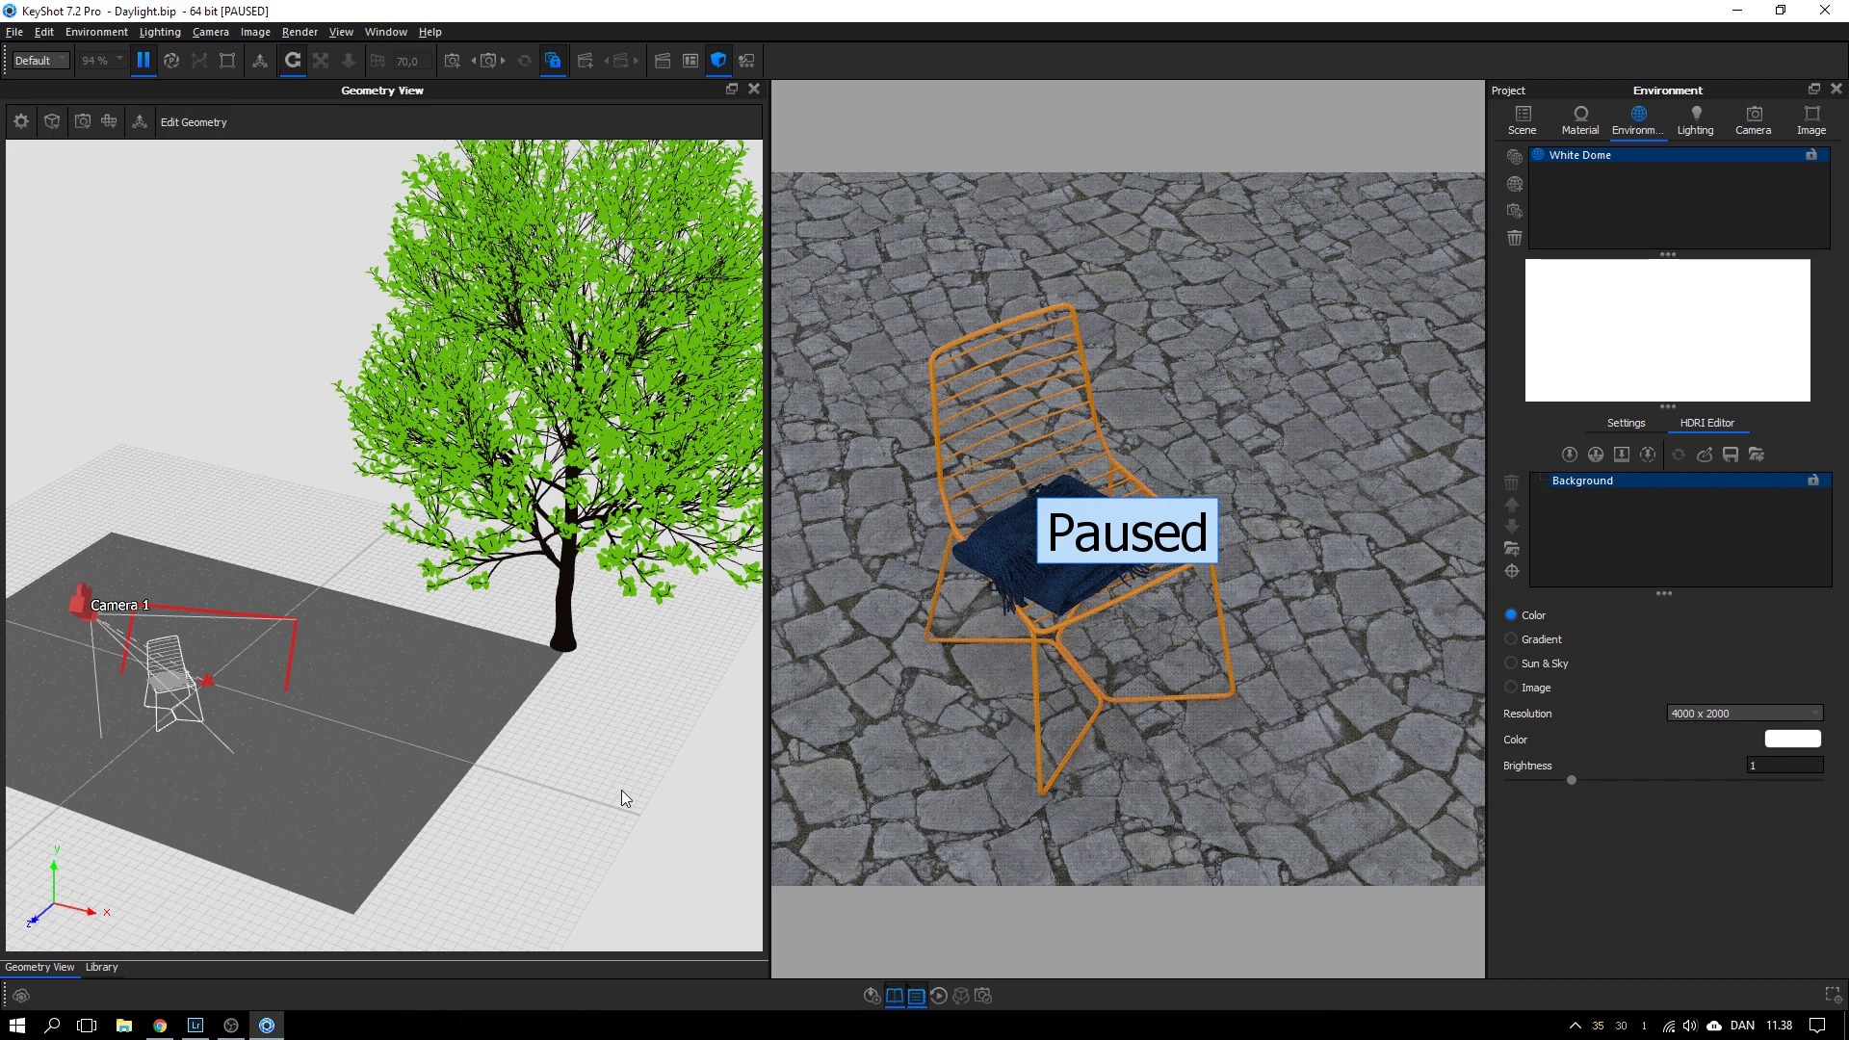
key(l)
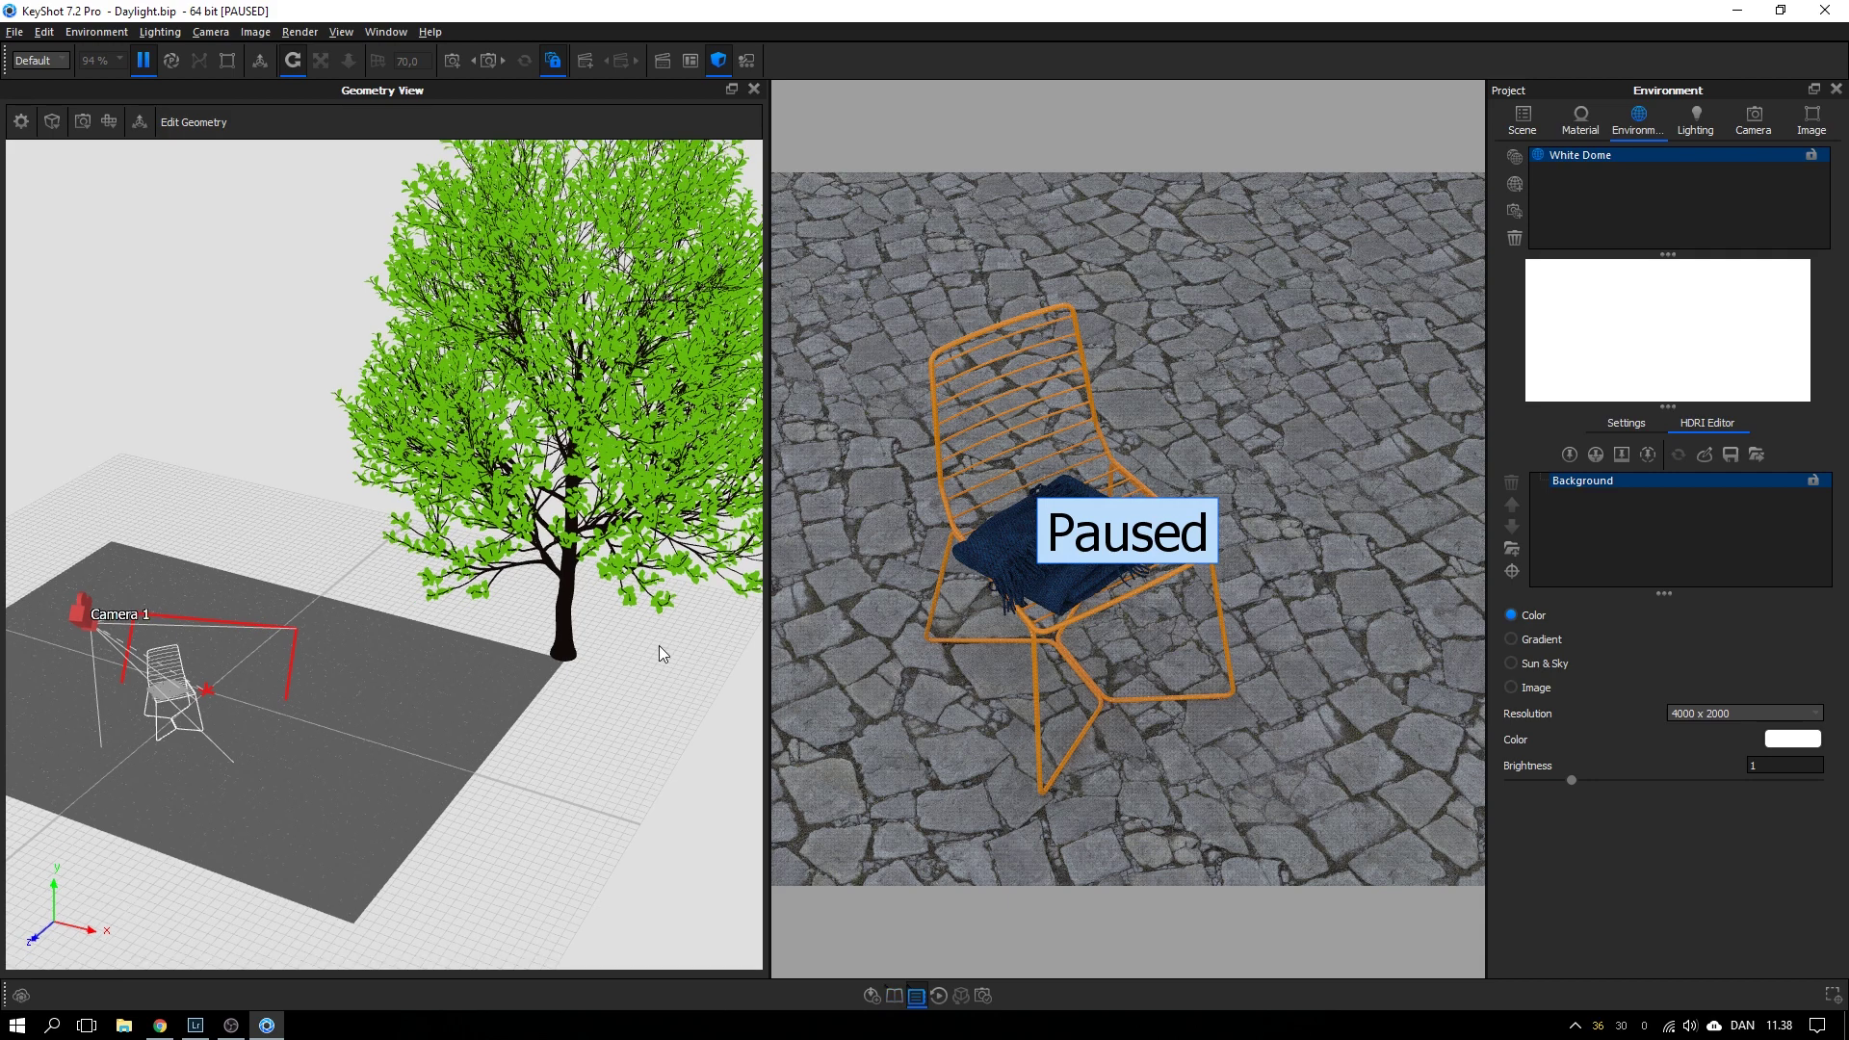
- Hide the geometry view, resume real-time rendering, and add an environment named 'Daylight'
key(o)
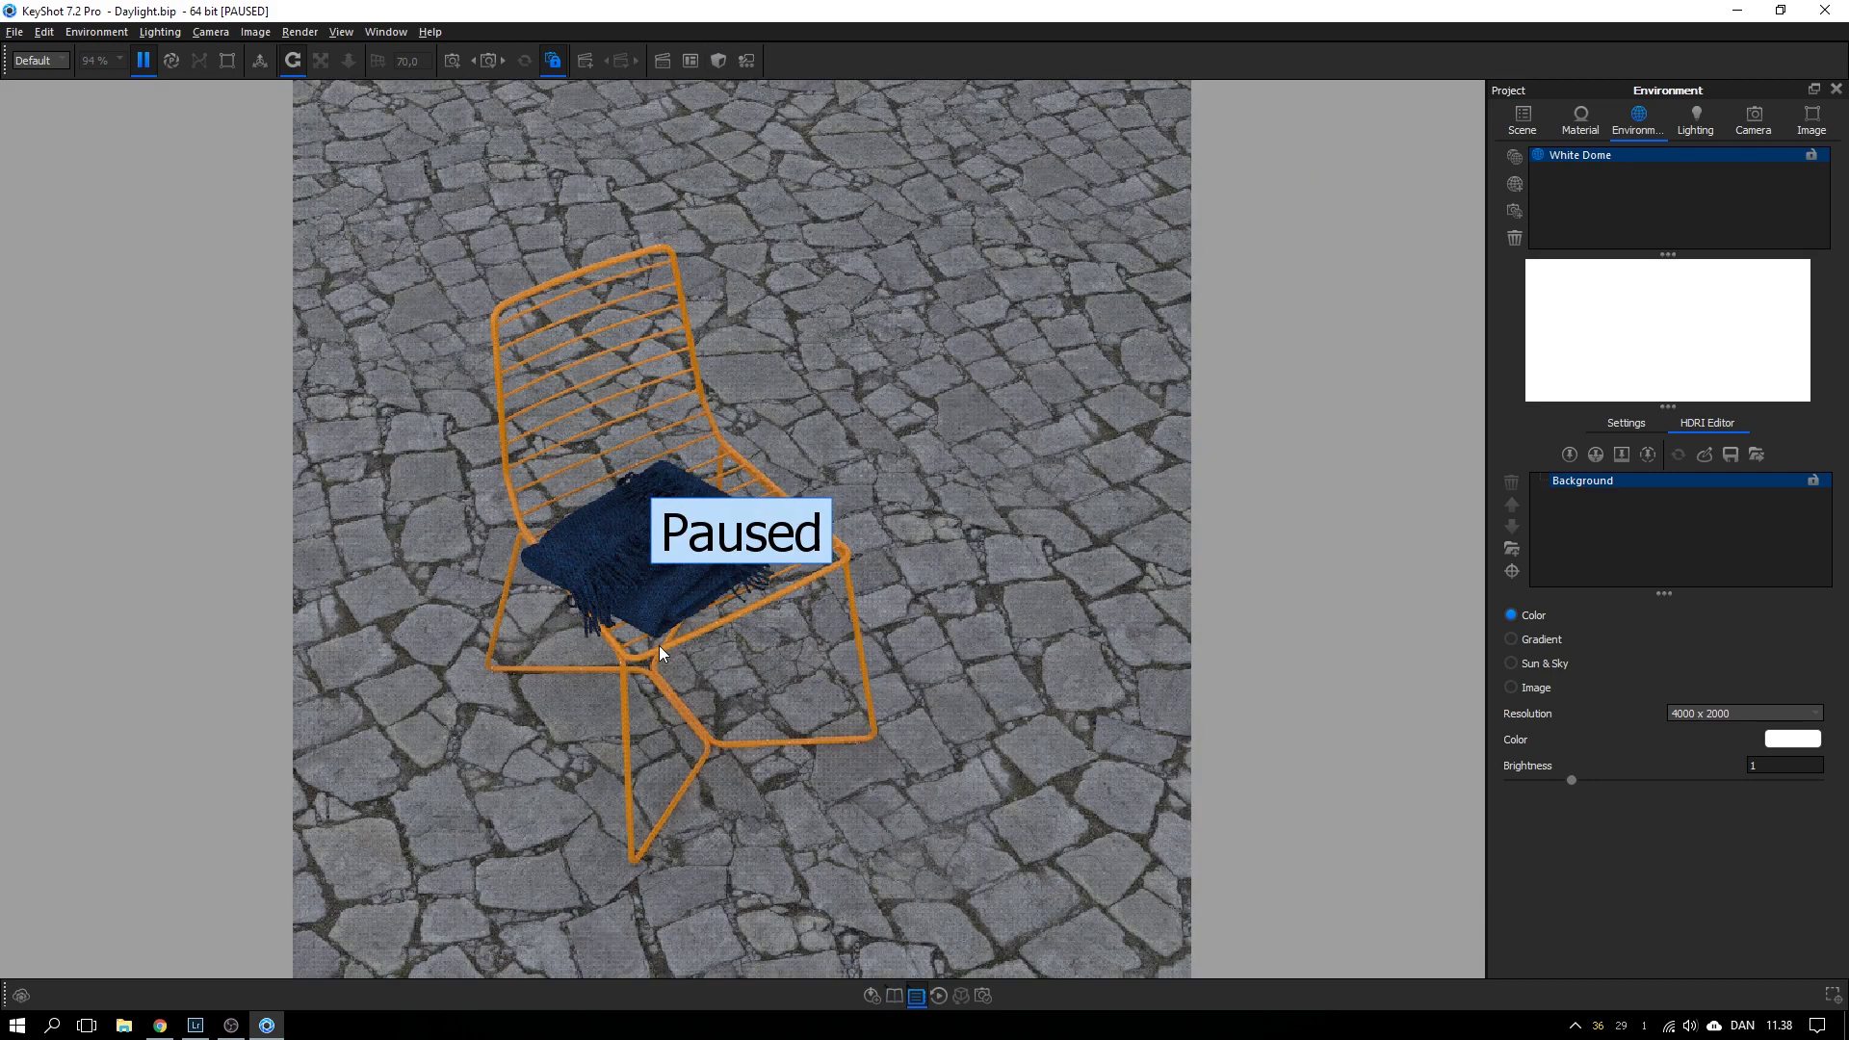
key(shift+p)
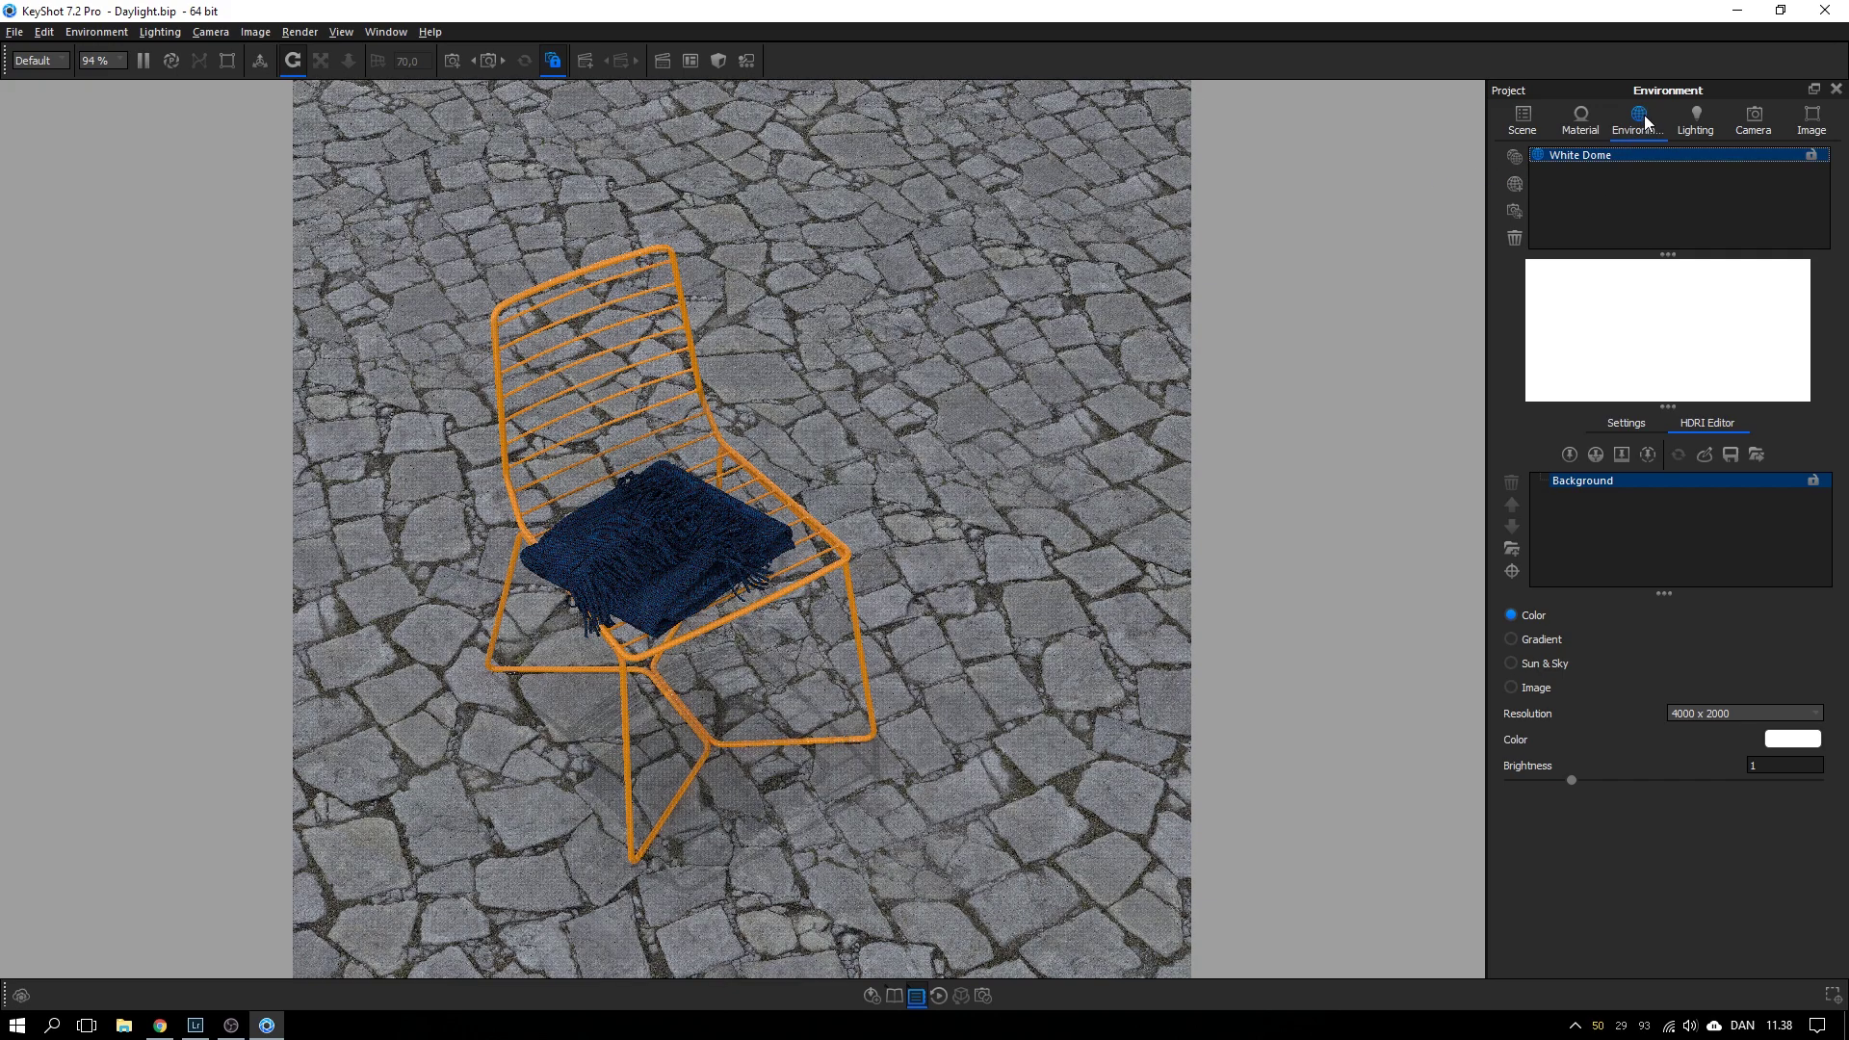
click(1516, 183)
double_click(1559, 169)
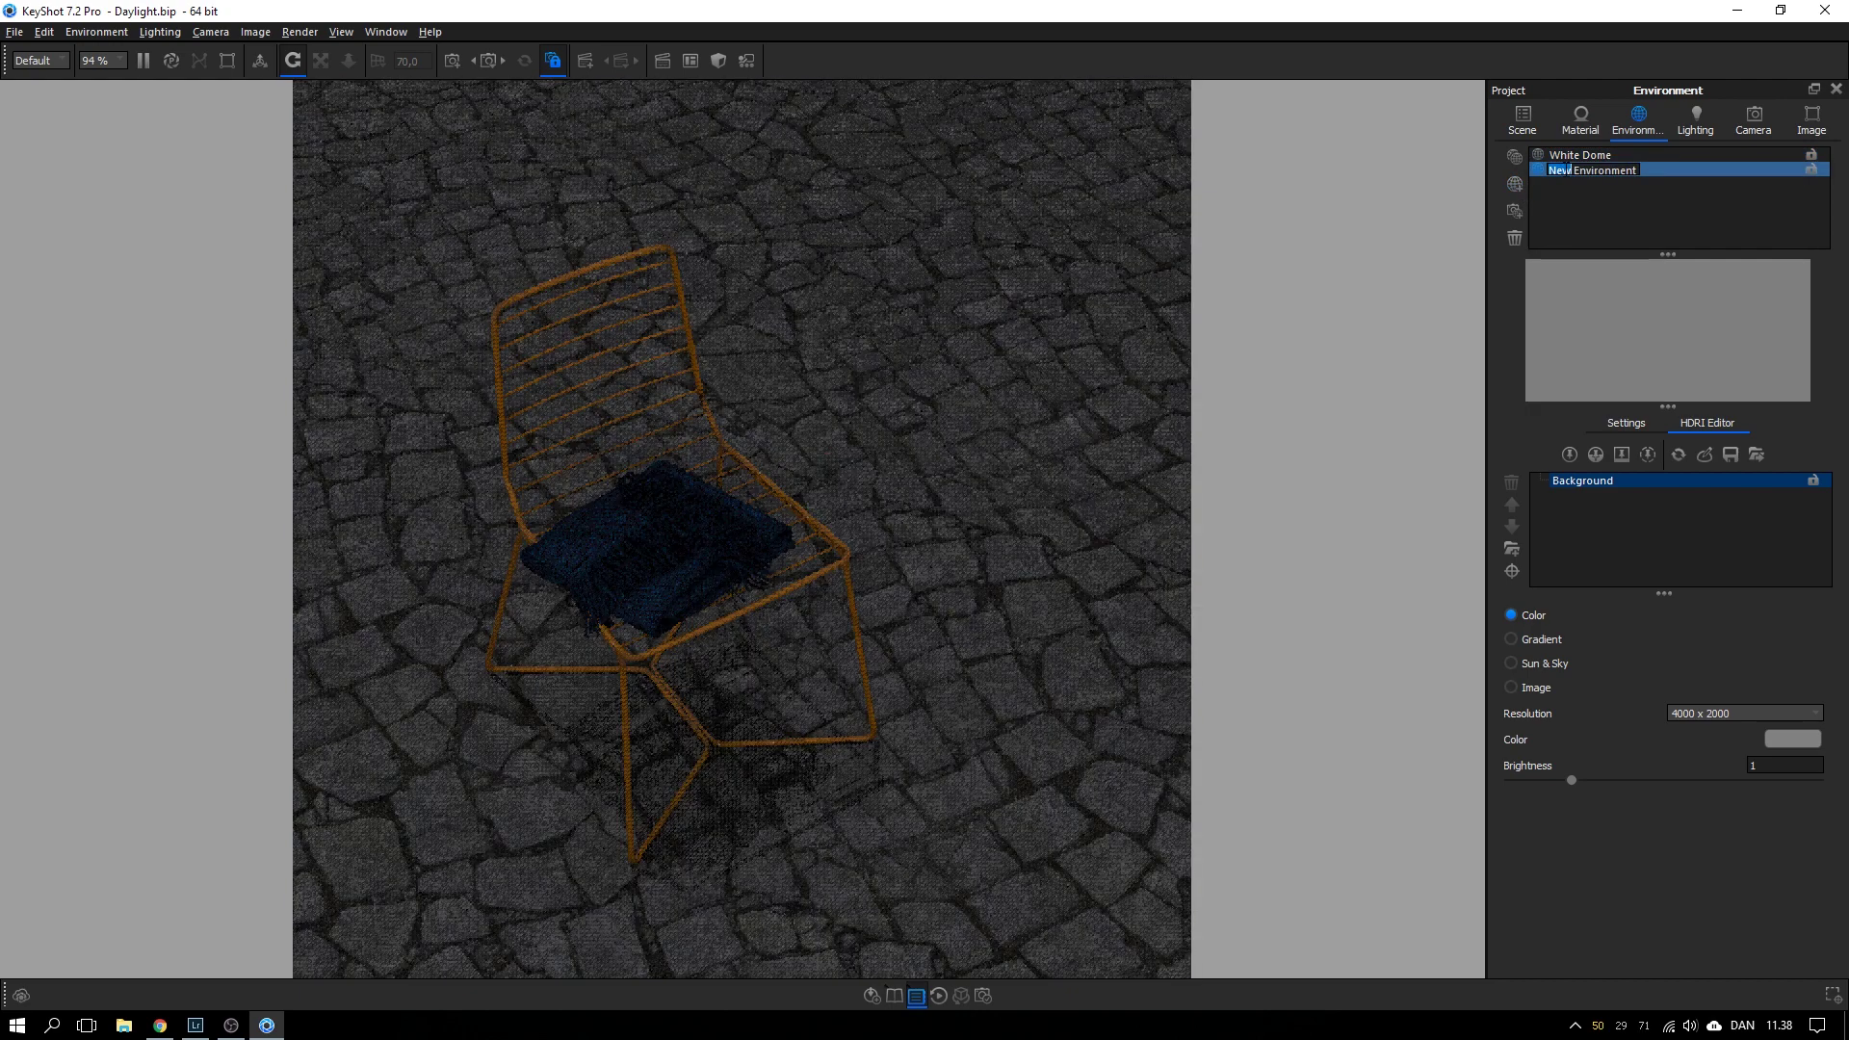
text(Daylight)
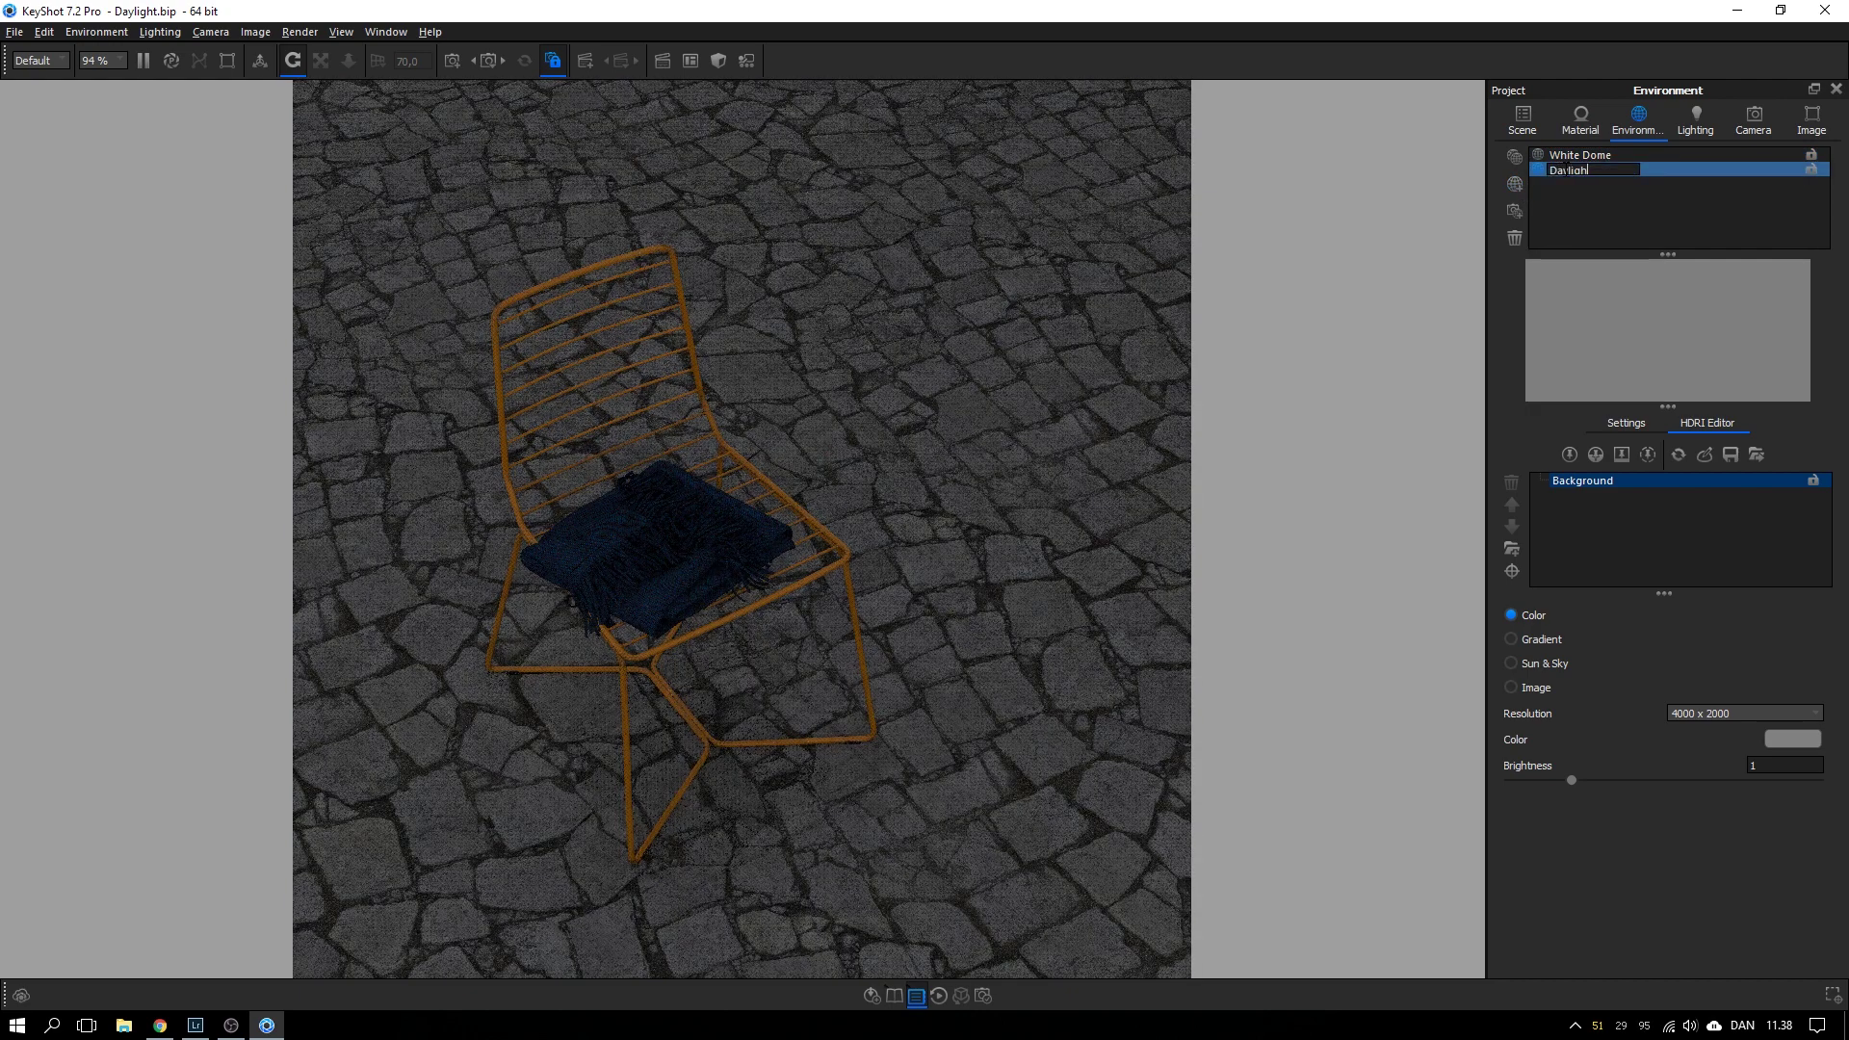
key(Return)
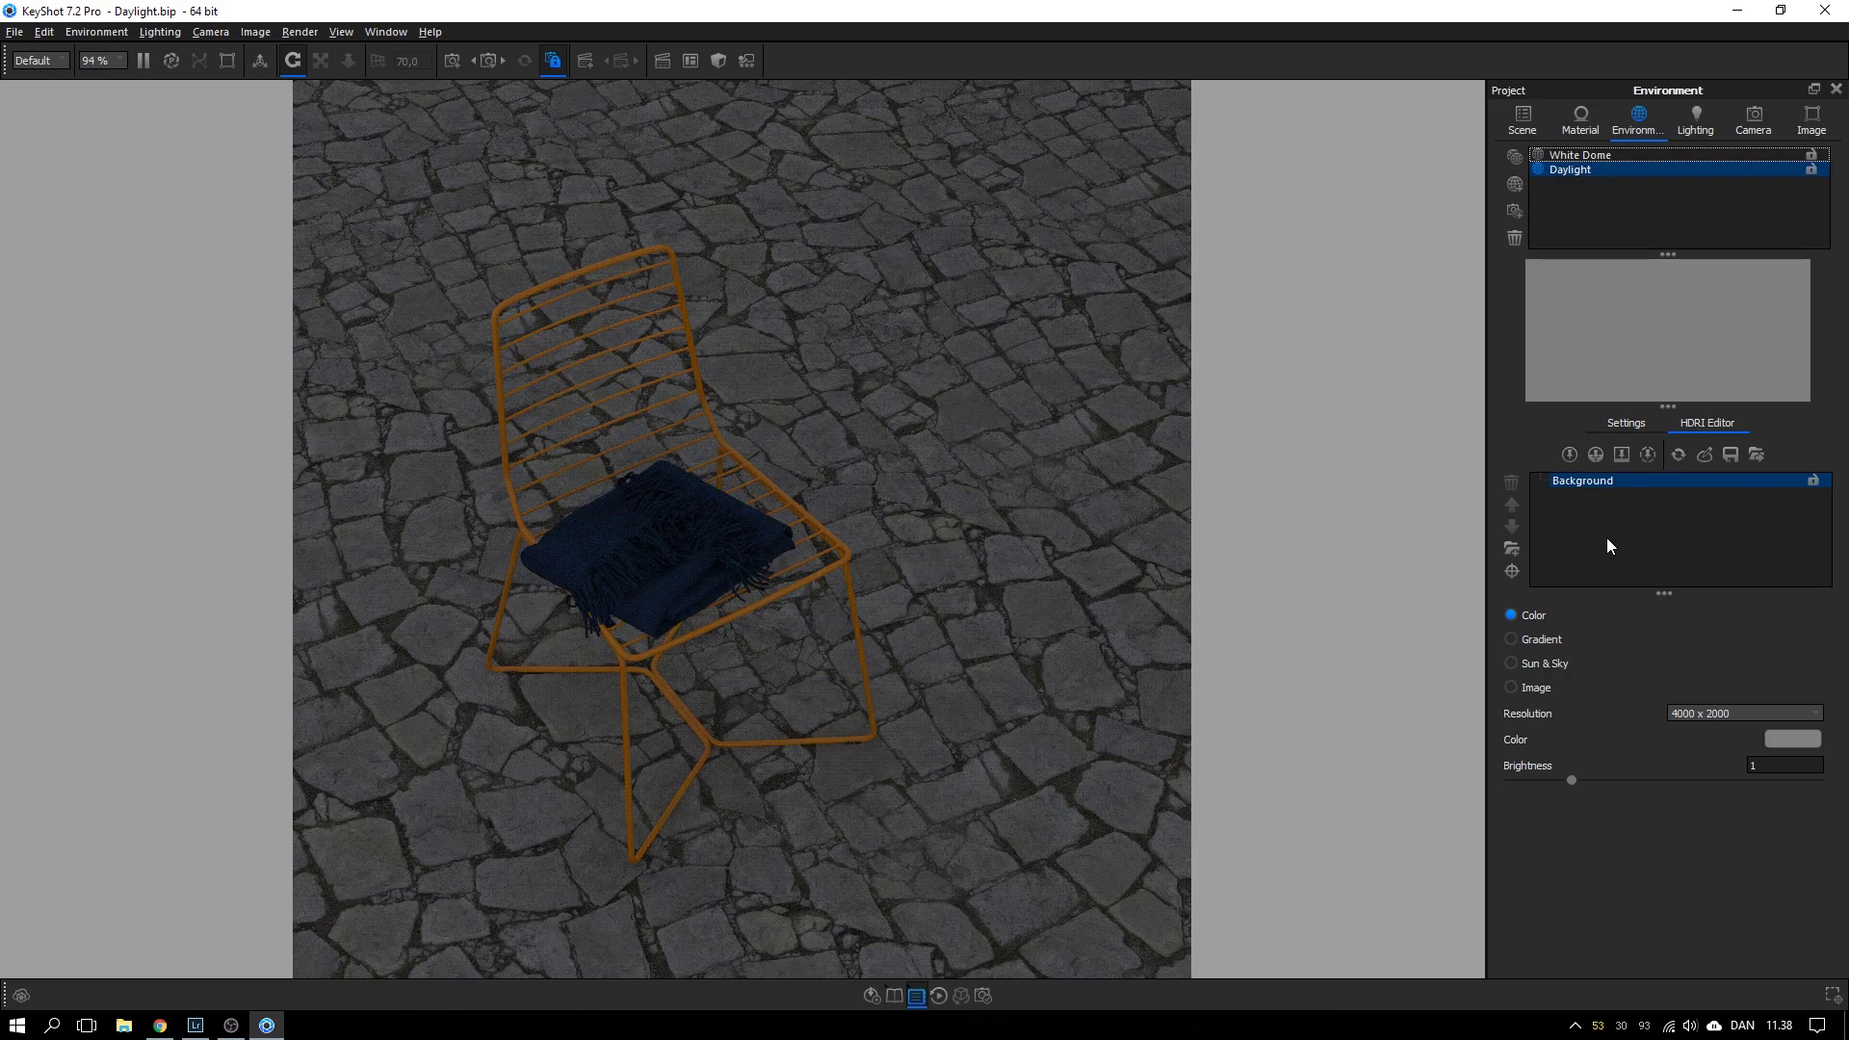
key(alt+Tab)
key(alt+Tab)
- Light the Daylight environment with Sun & Sky and drag the sun to about 17:17
click(1538, 662)
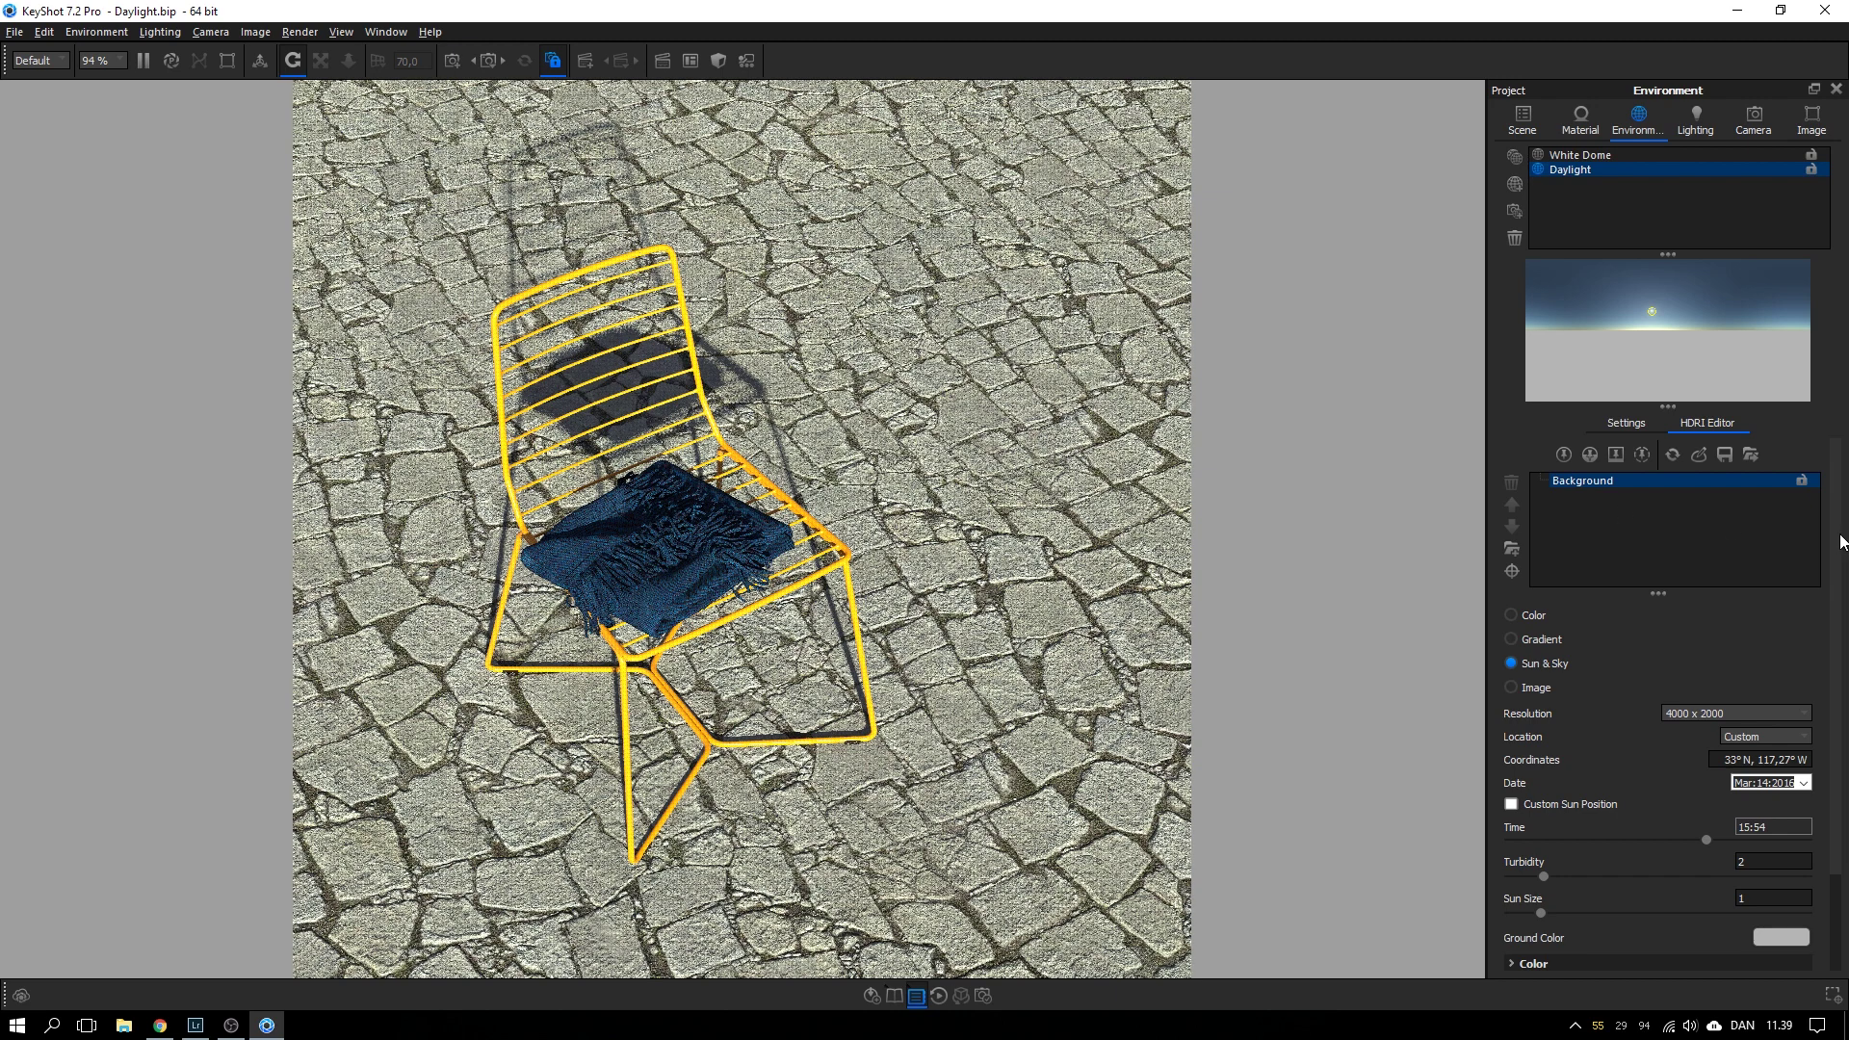
scroll(1839, 567, down, 1)
scroll(1839, 566, down, 3)
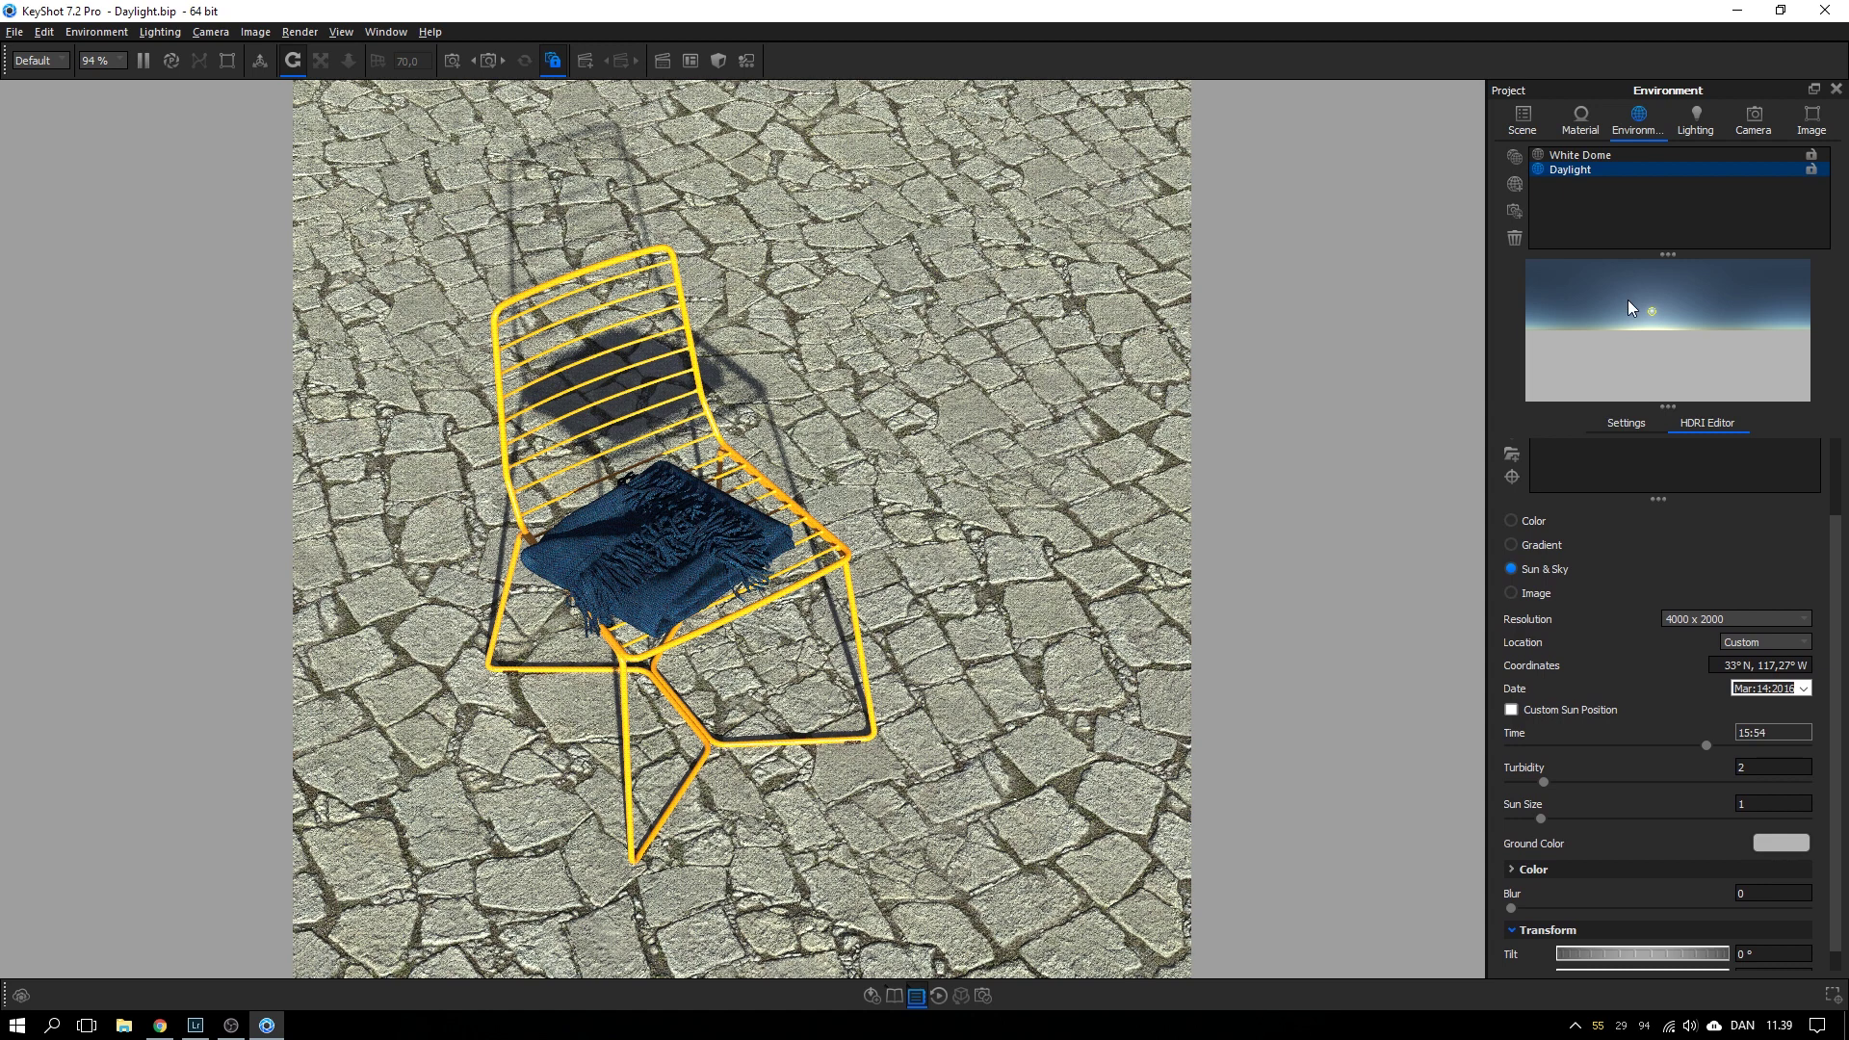
mouse_move(1650, 315)
mouse_down()
mouse_move(1632, 298)
mouse_move(1665, 331)
mouse_up()
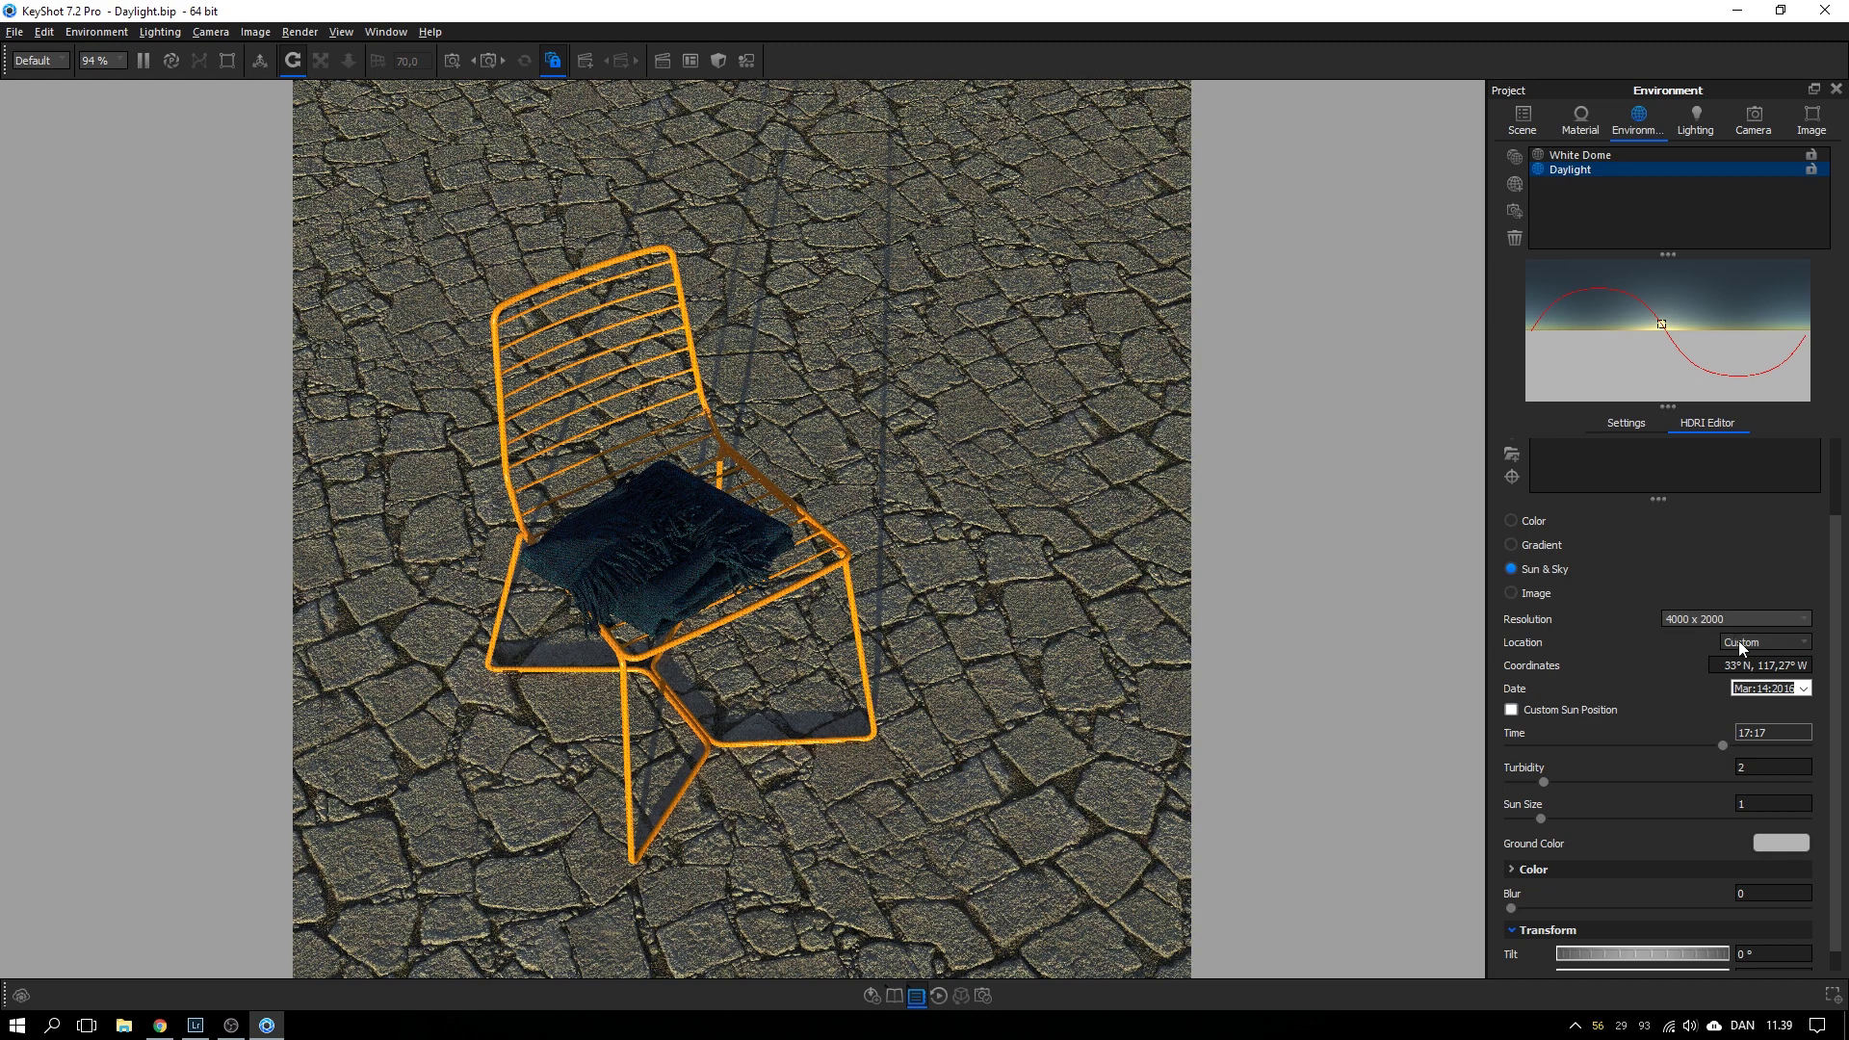
- Set the sun's location to Copenhagen and the date to 23 March 2016
scroll(1832, 674, down, 1)
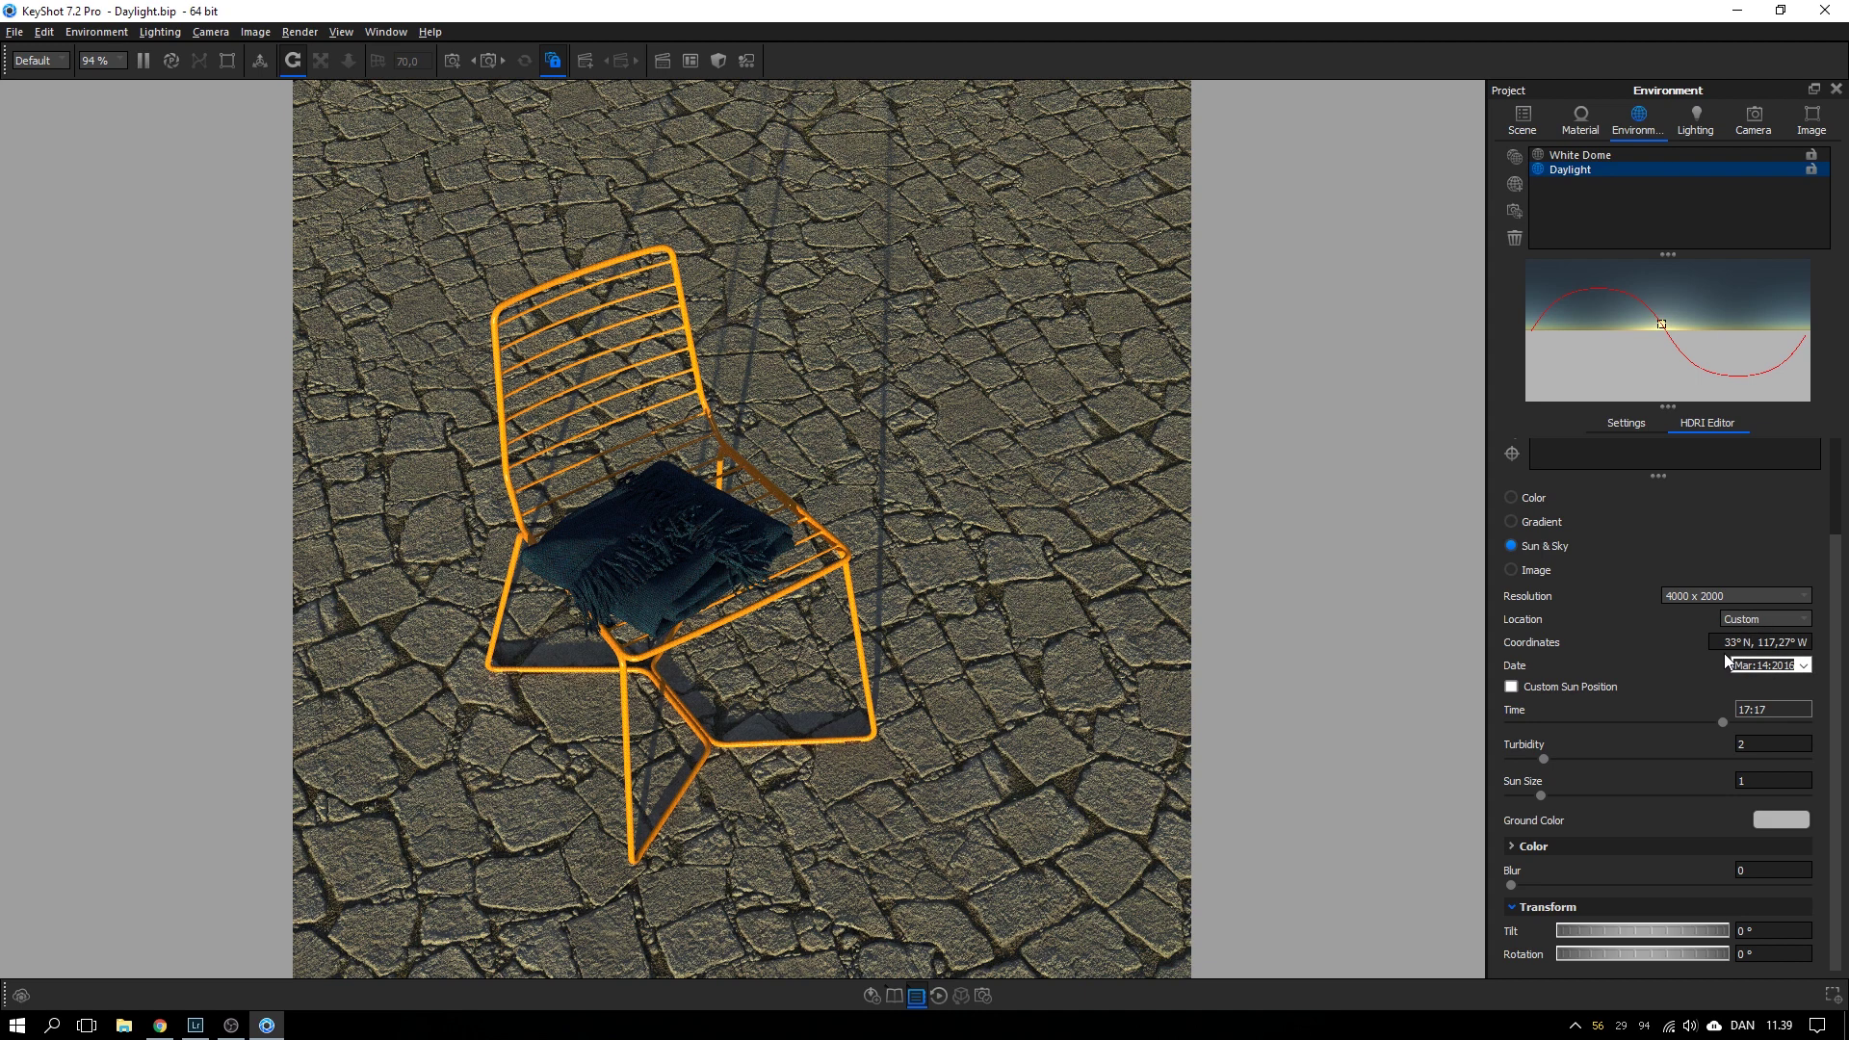
click(1745, 620)
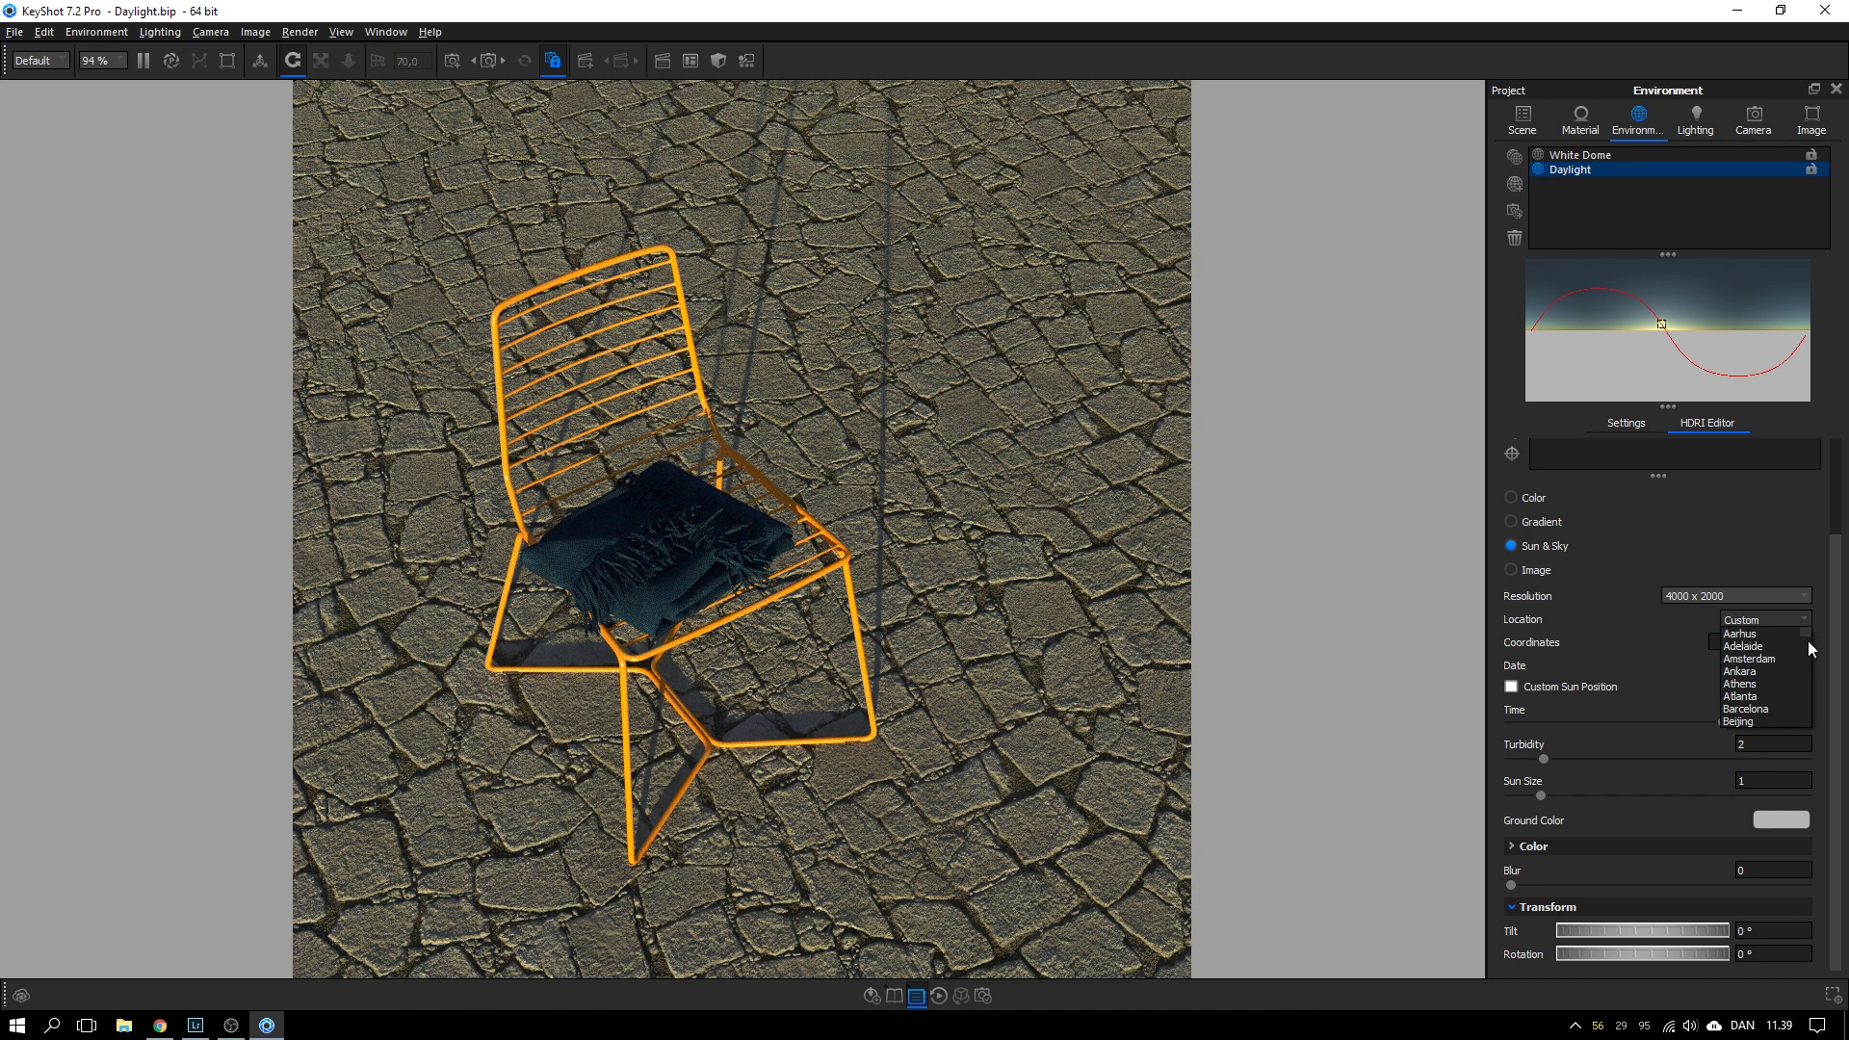
drag(1806, 641, 1807, 664)
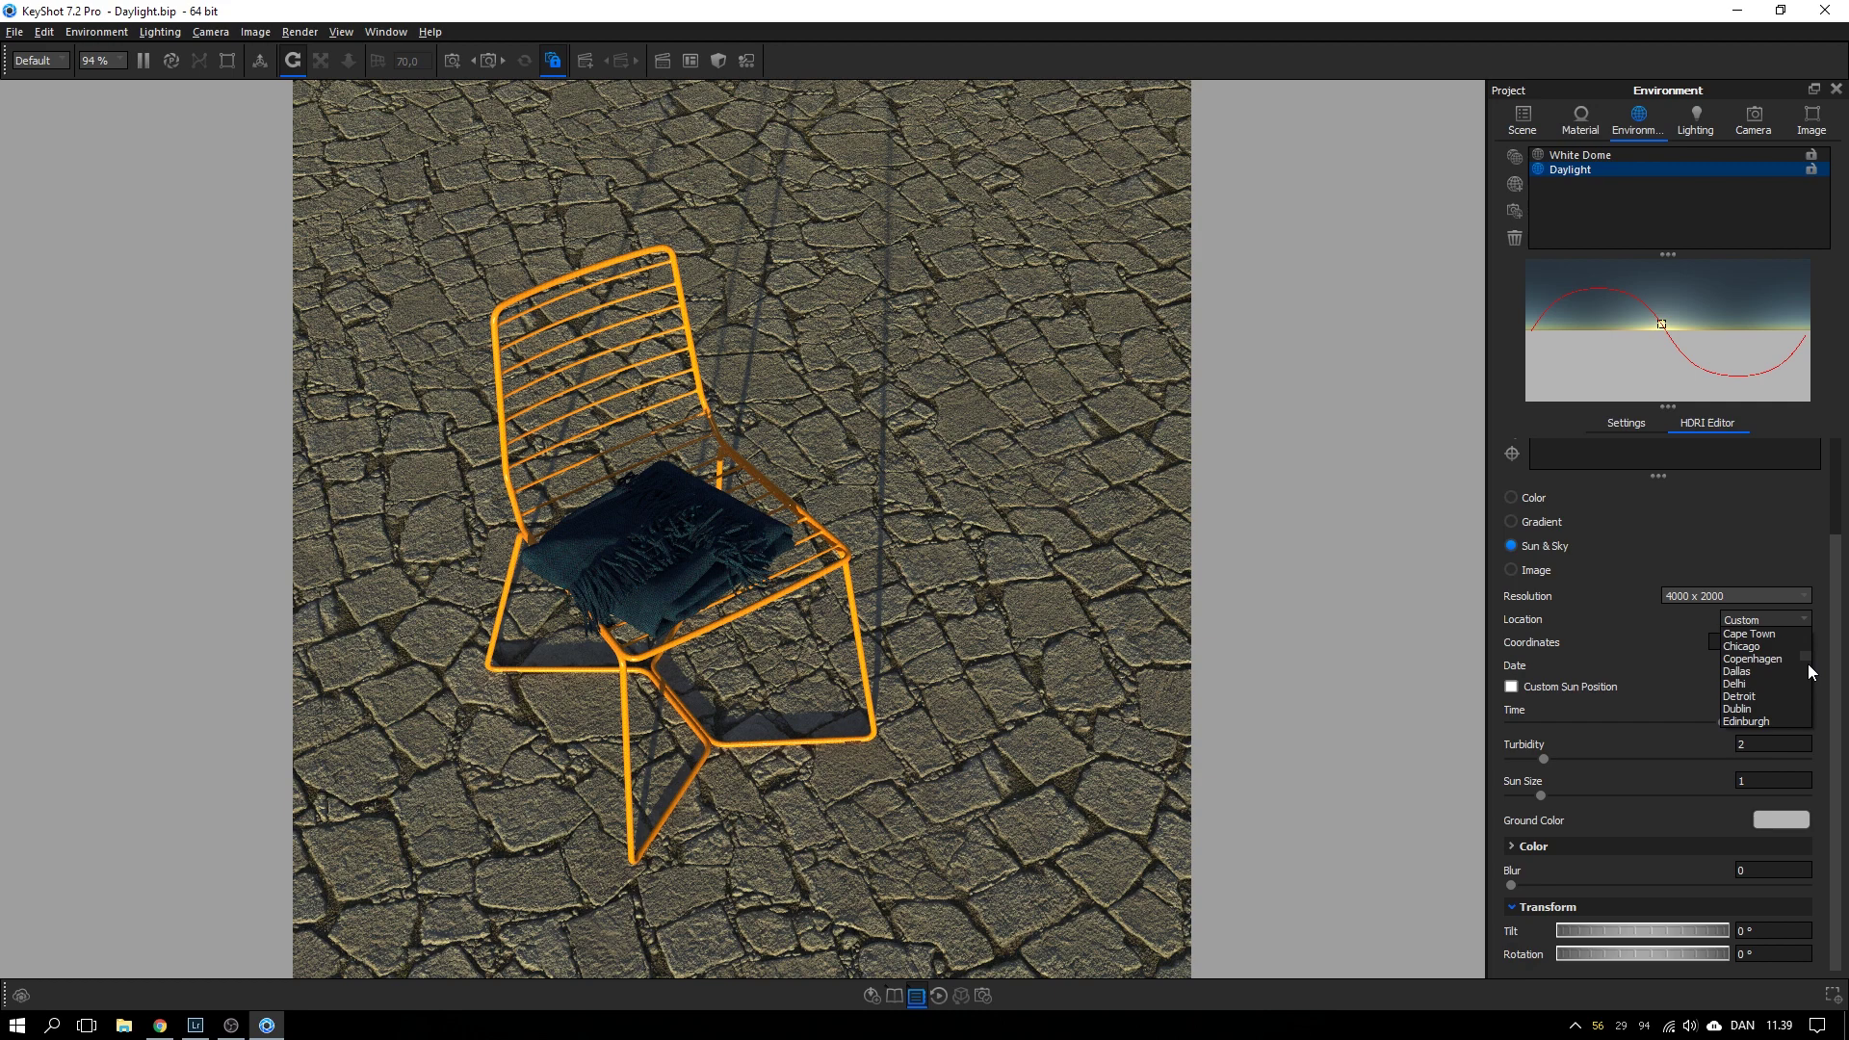
click(1795, 660)
click(1800, 666)
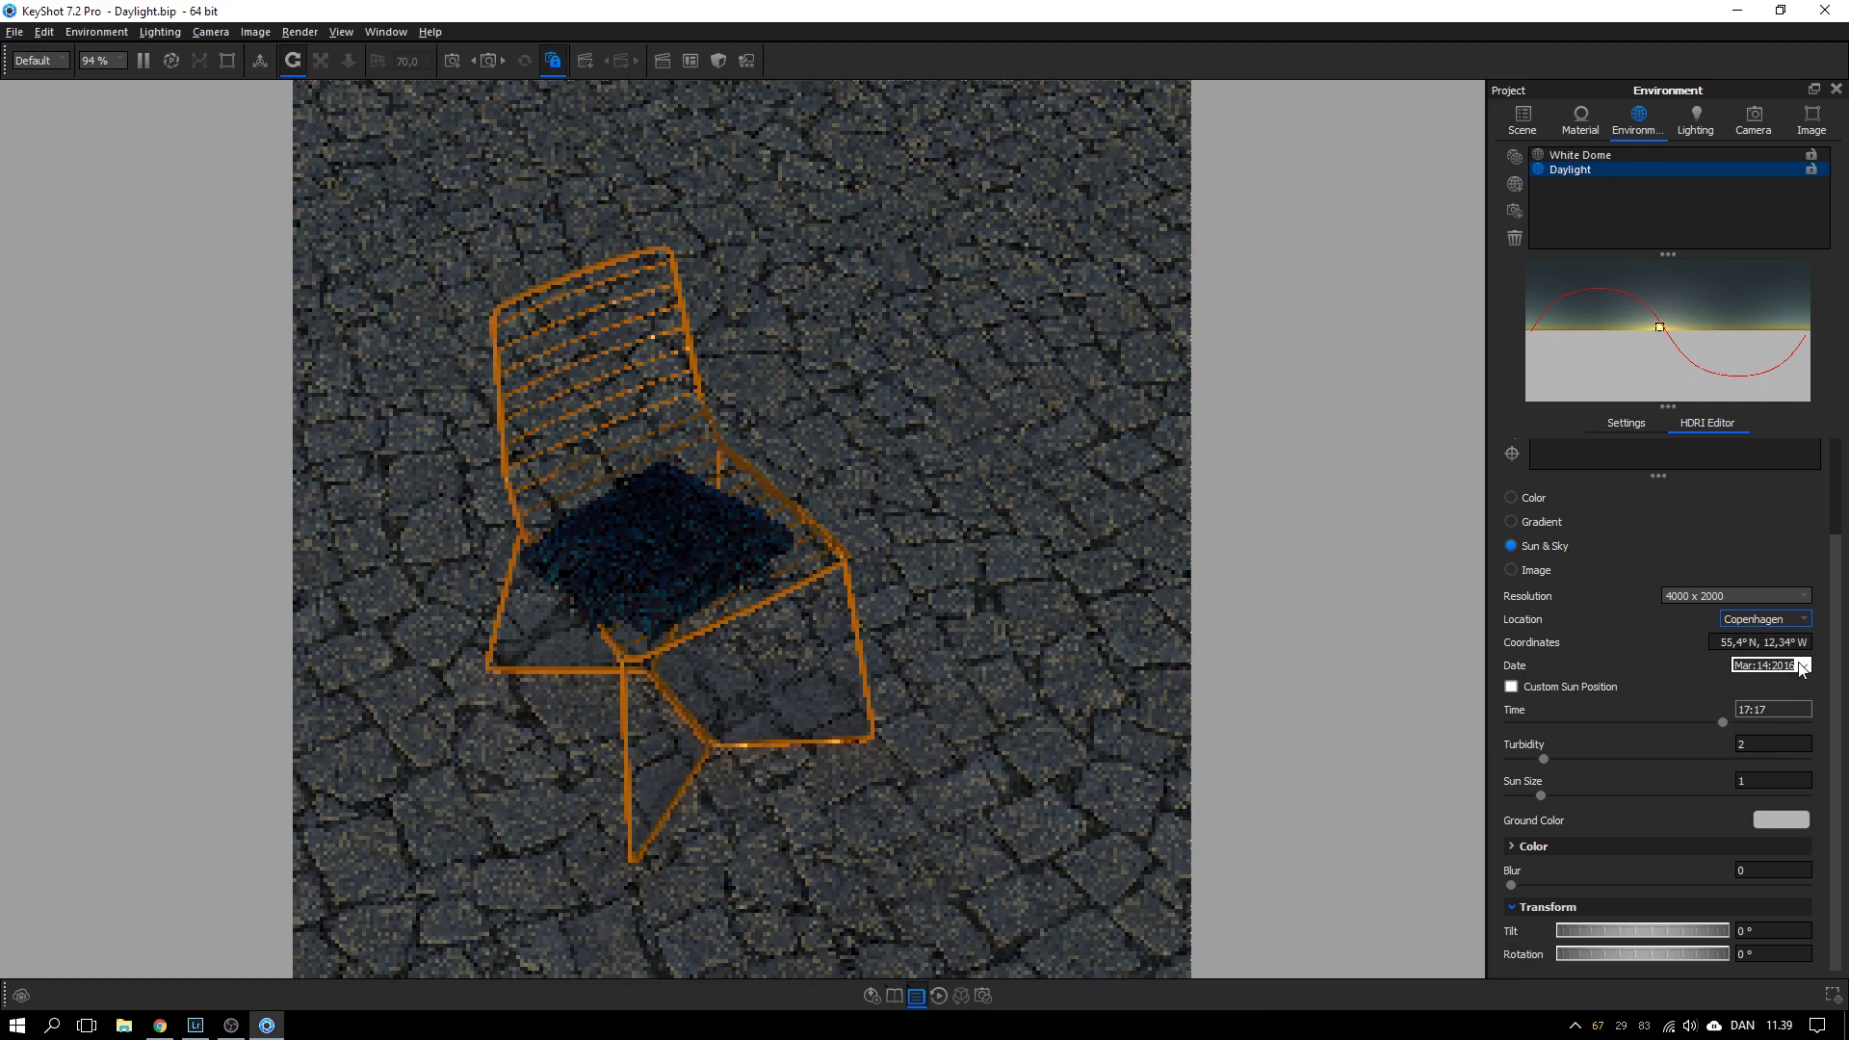
click(1801, 666)
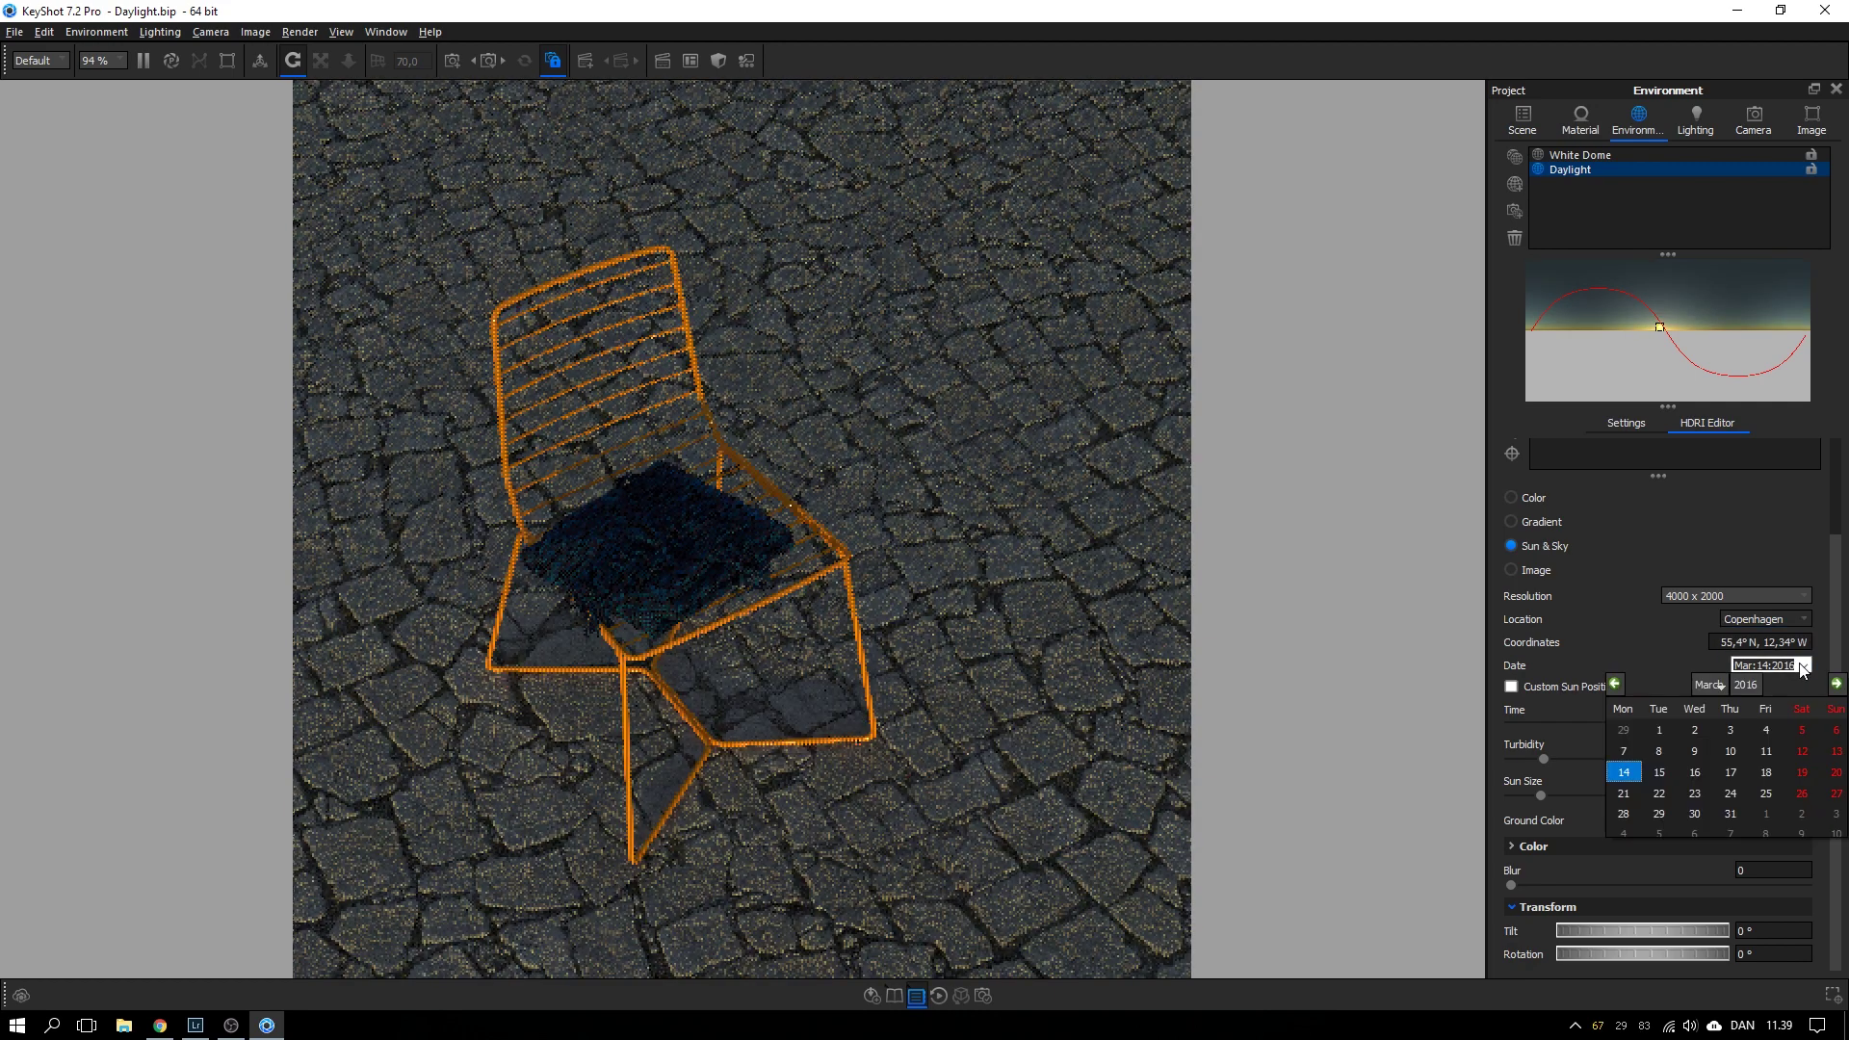
click(1695, 794)
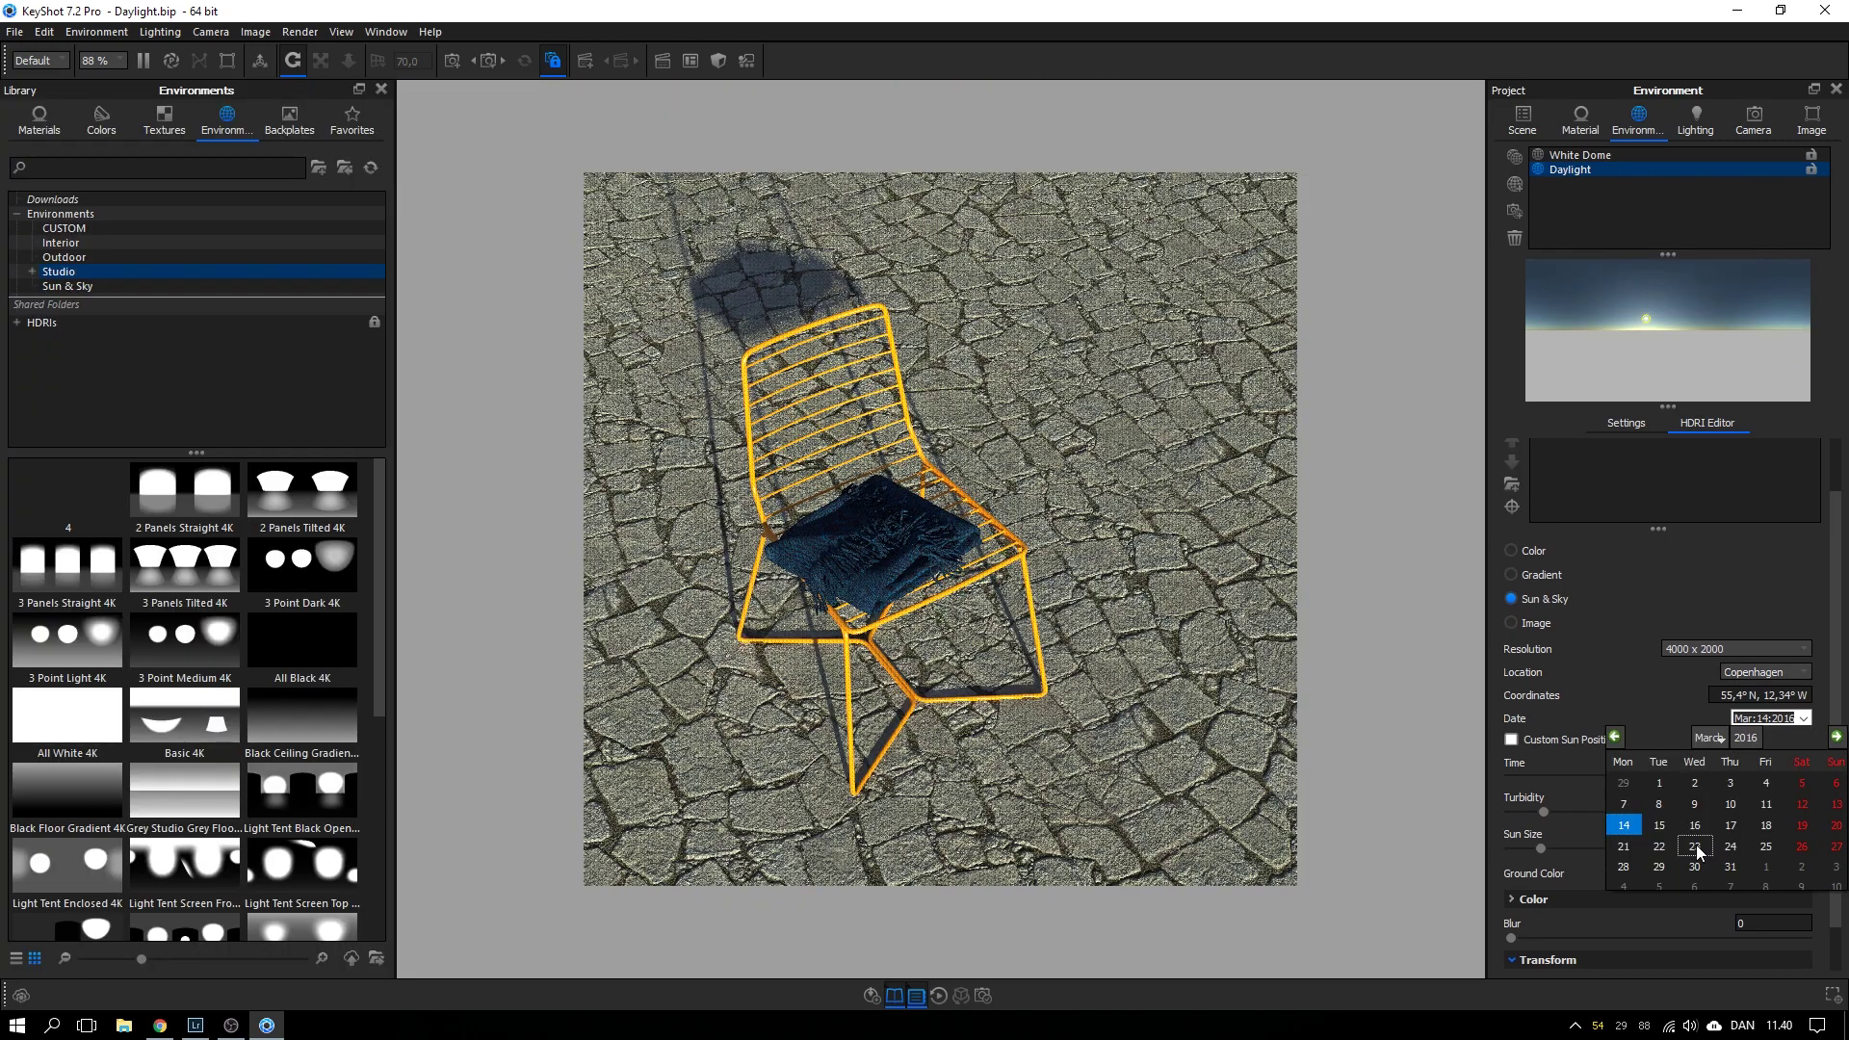
click(1695, 845)
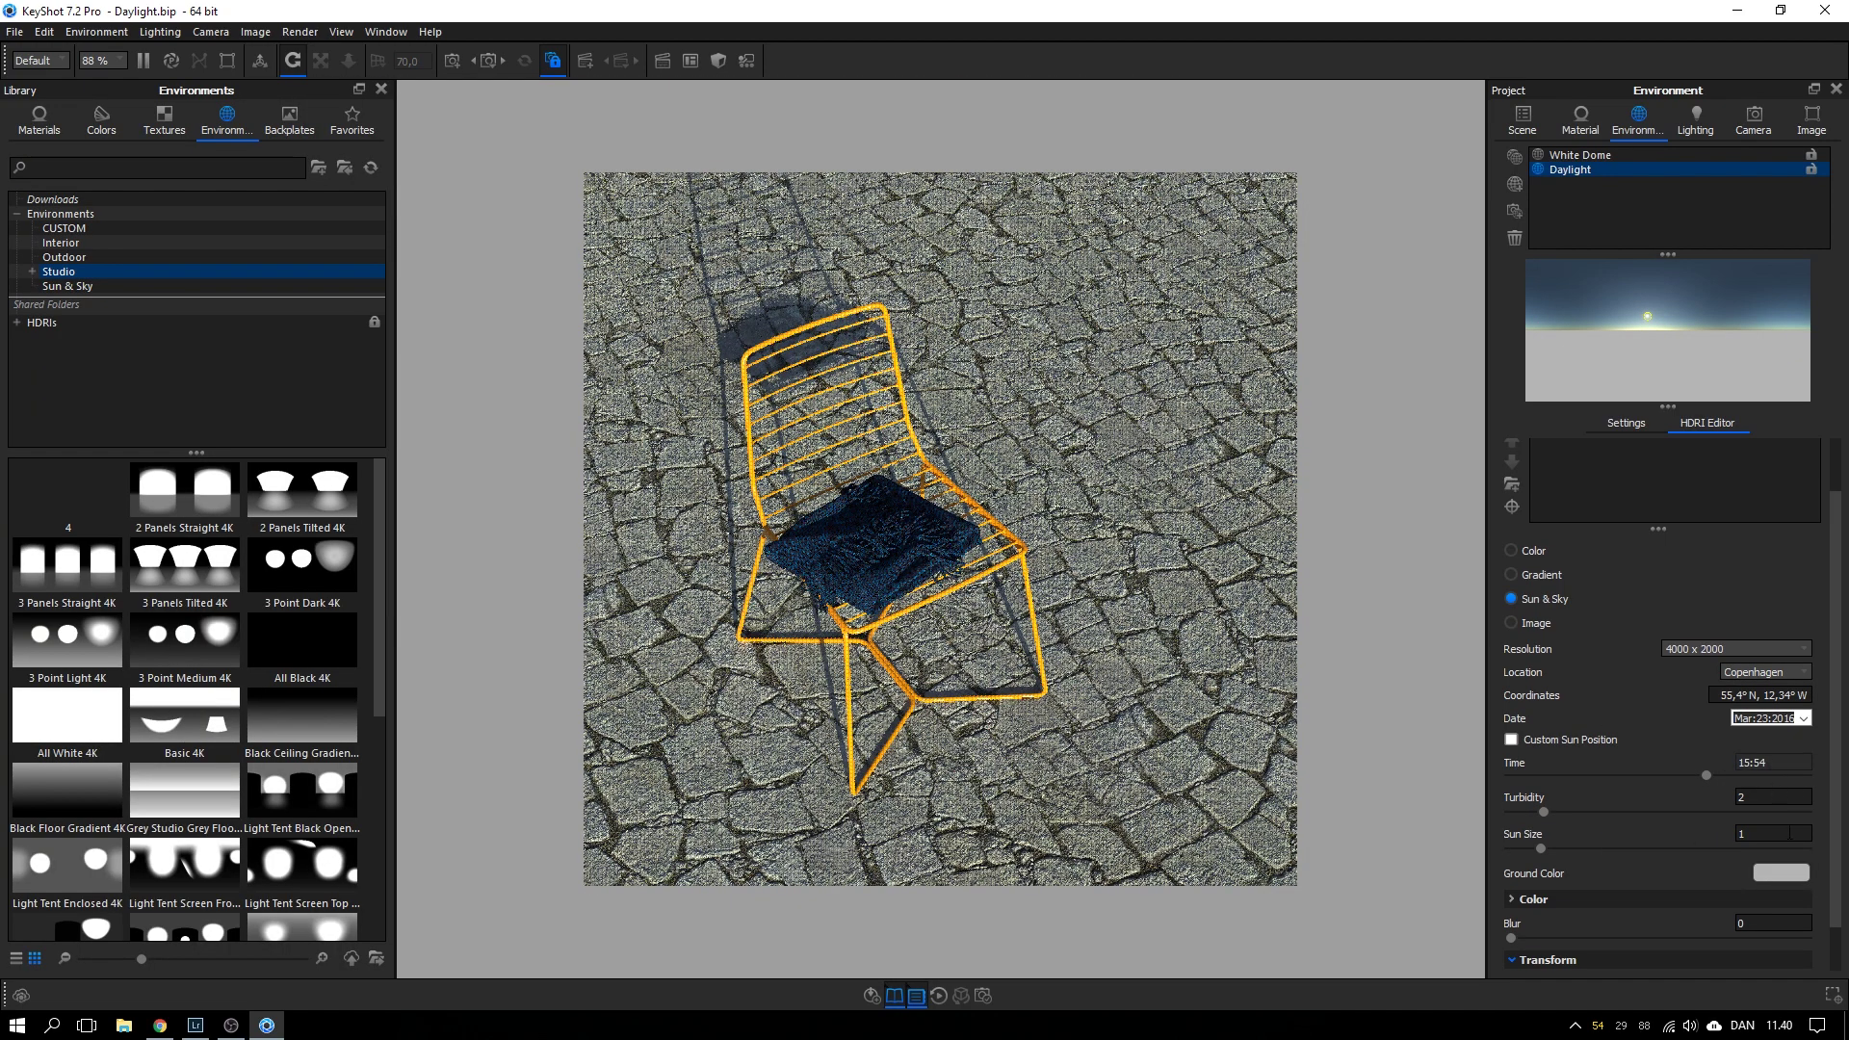
- Set the time of day to 11:40 and switch to Custom Sun Position
text(11:40)
key(Return)
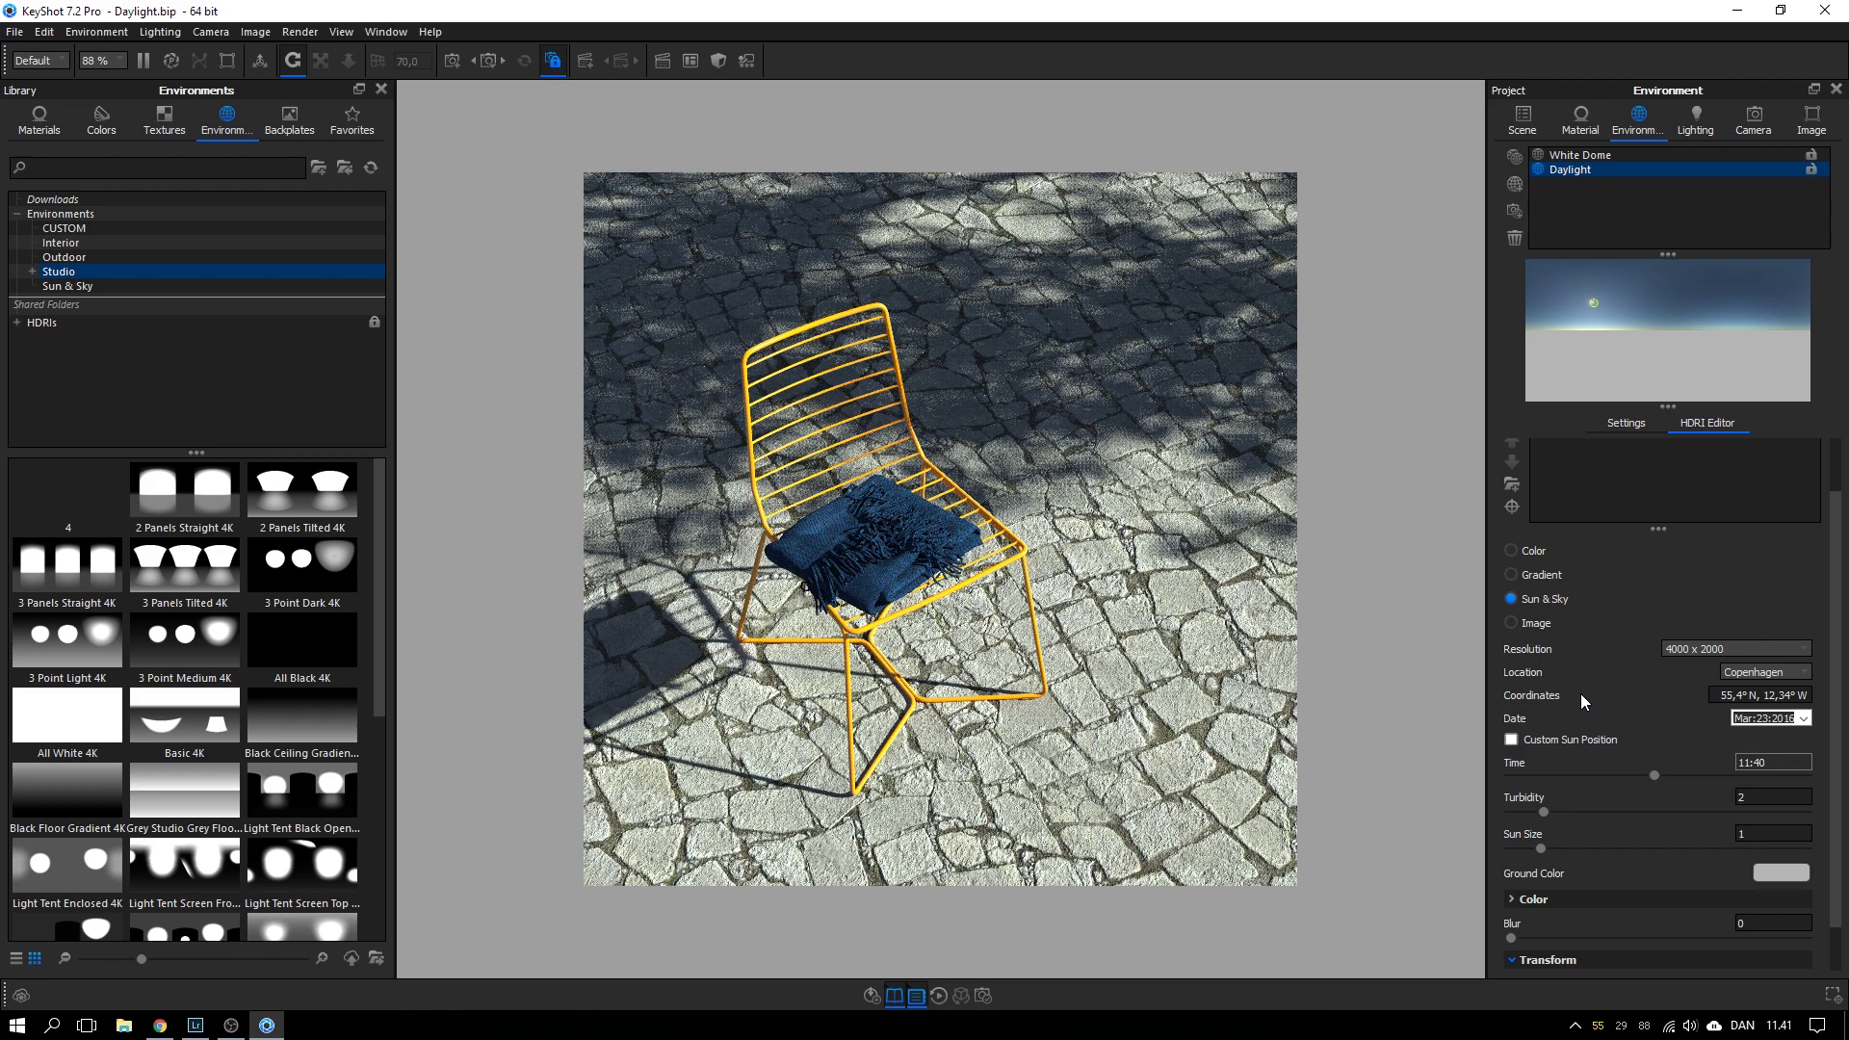
click(1567, 740)
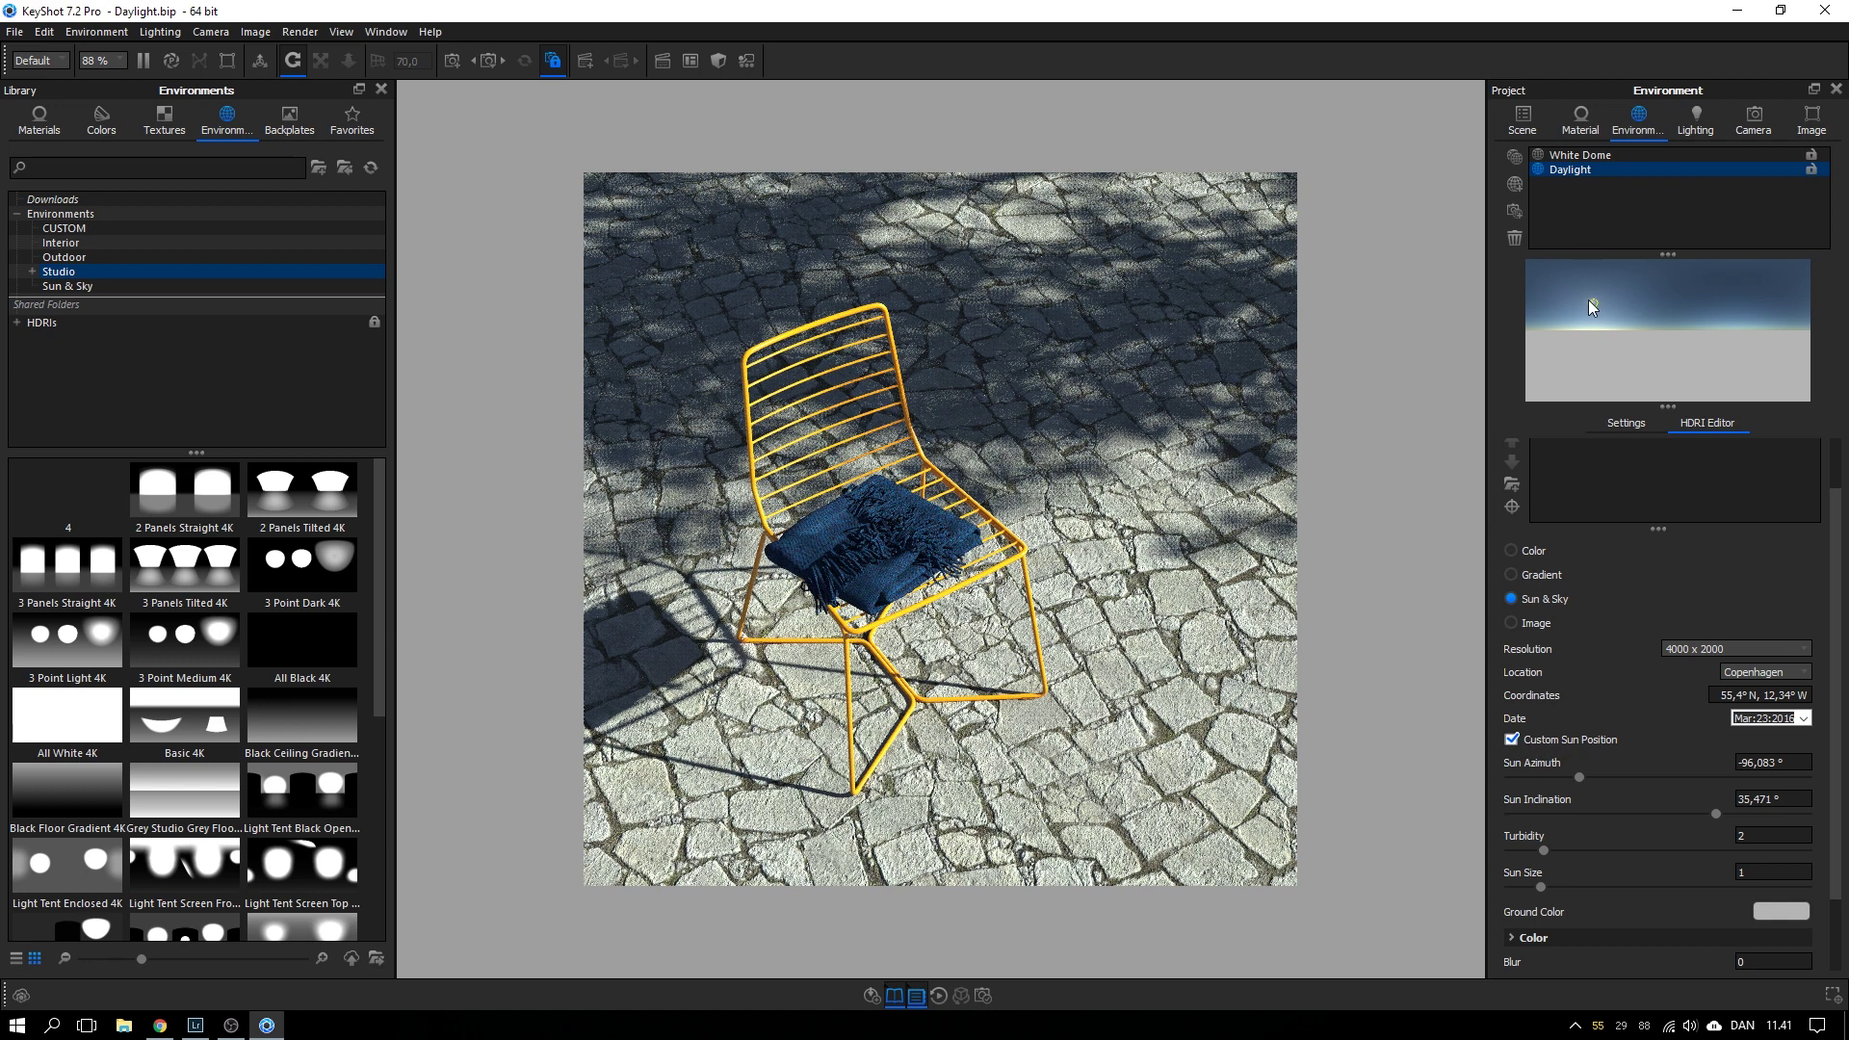
- Drag the sun to azimuth -113.583° and inclination 55.471° so tree shadows dapple the cobblestones
mouse_move(1591, 304)
mouse_down()
mouse_move(1593, 281)
mouse_move(1594, 334)
mouse_move(1577, 288)
mouse_up()
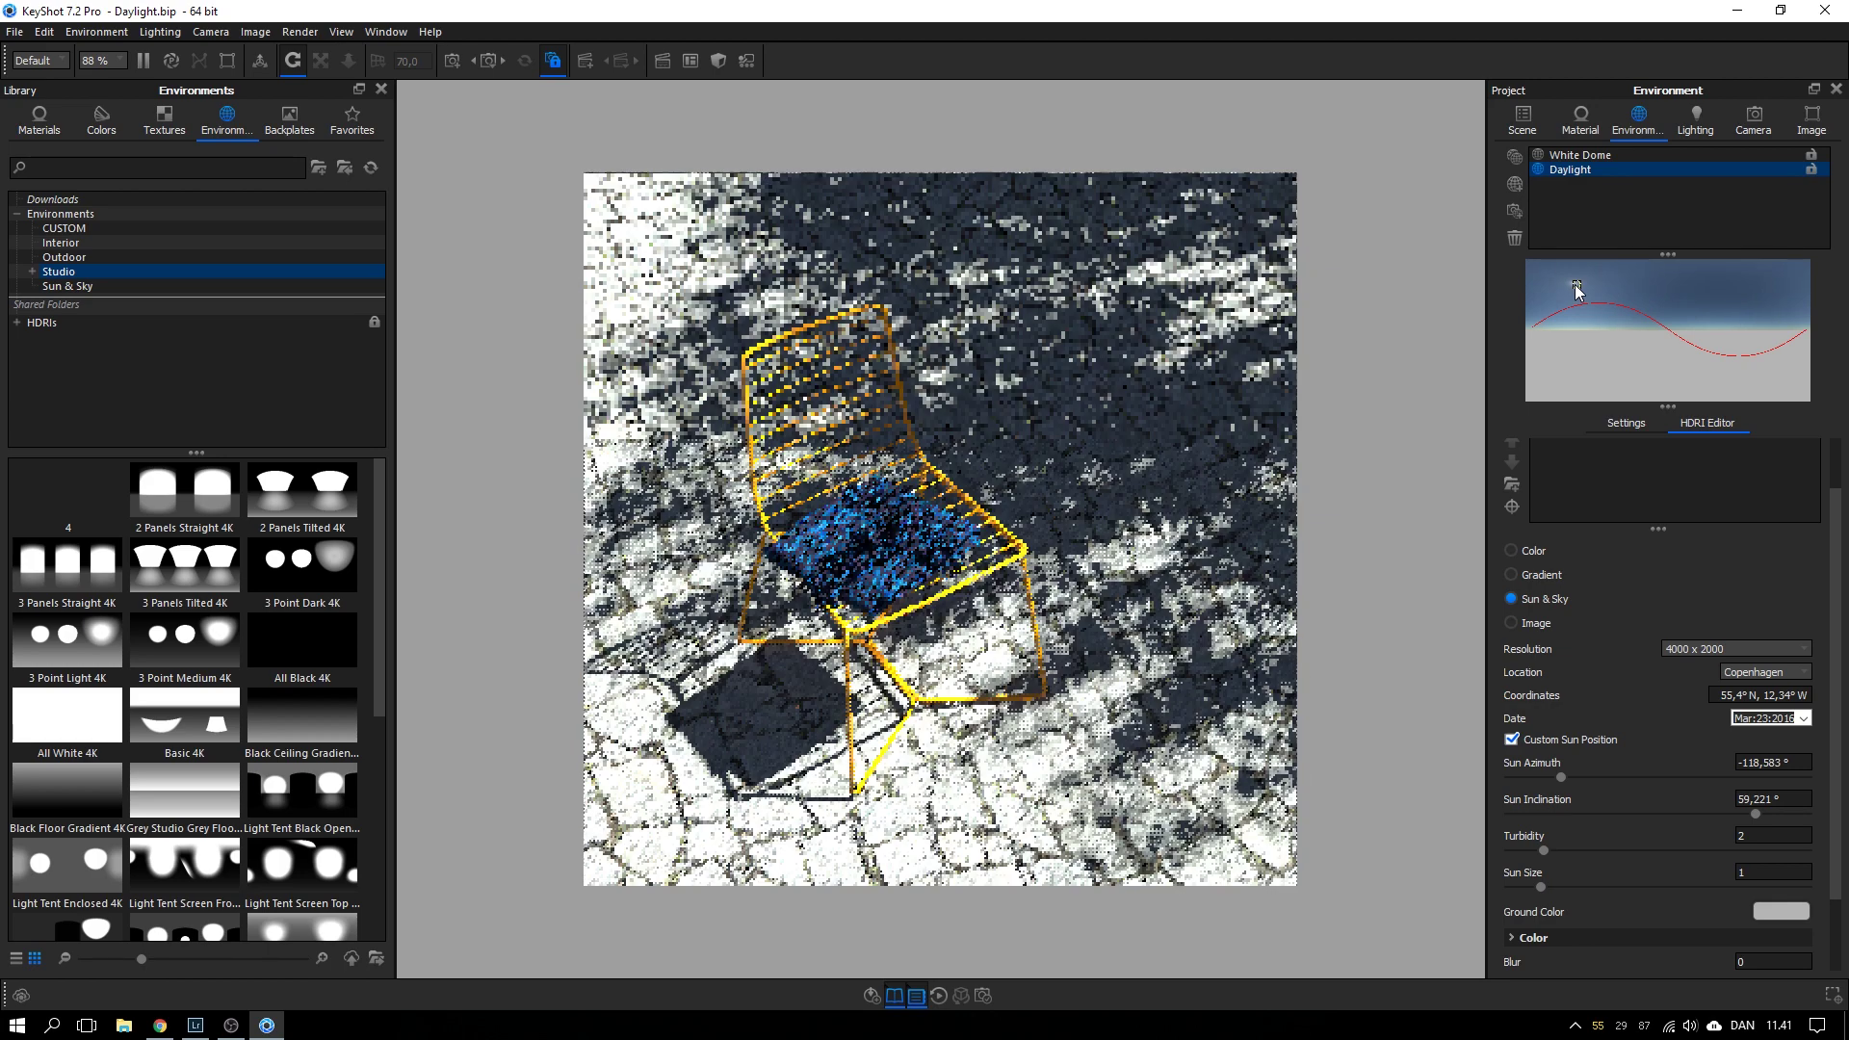
drag(1577, 289, 1577, 287)
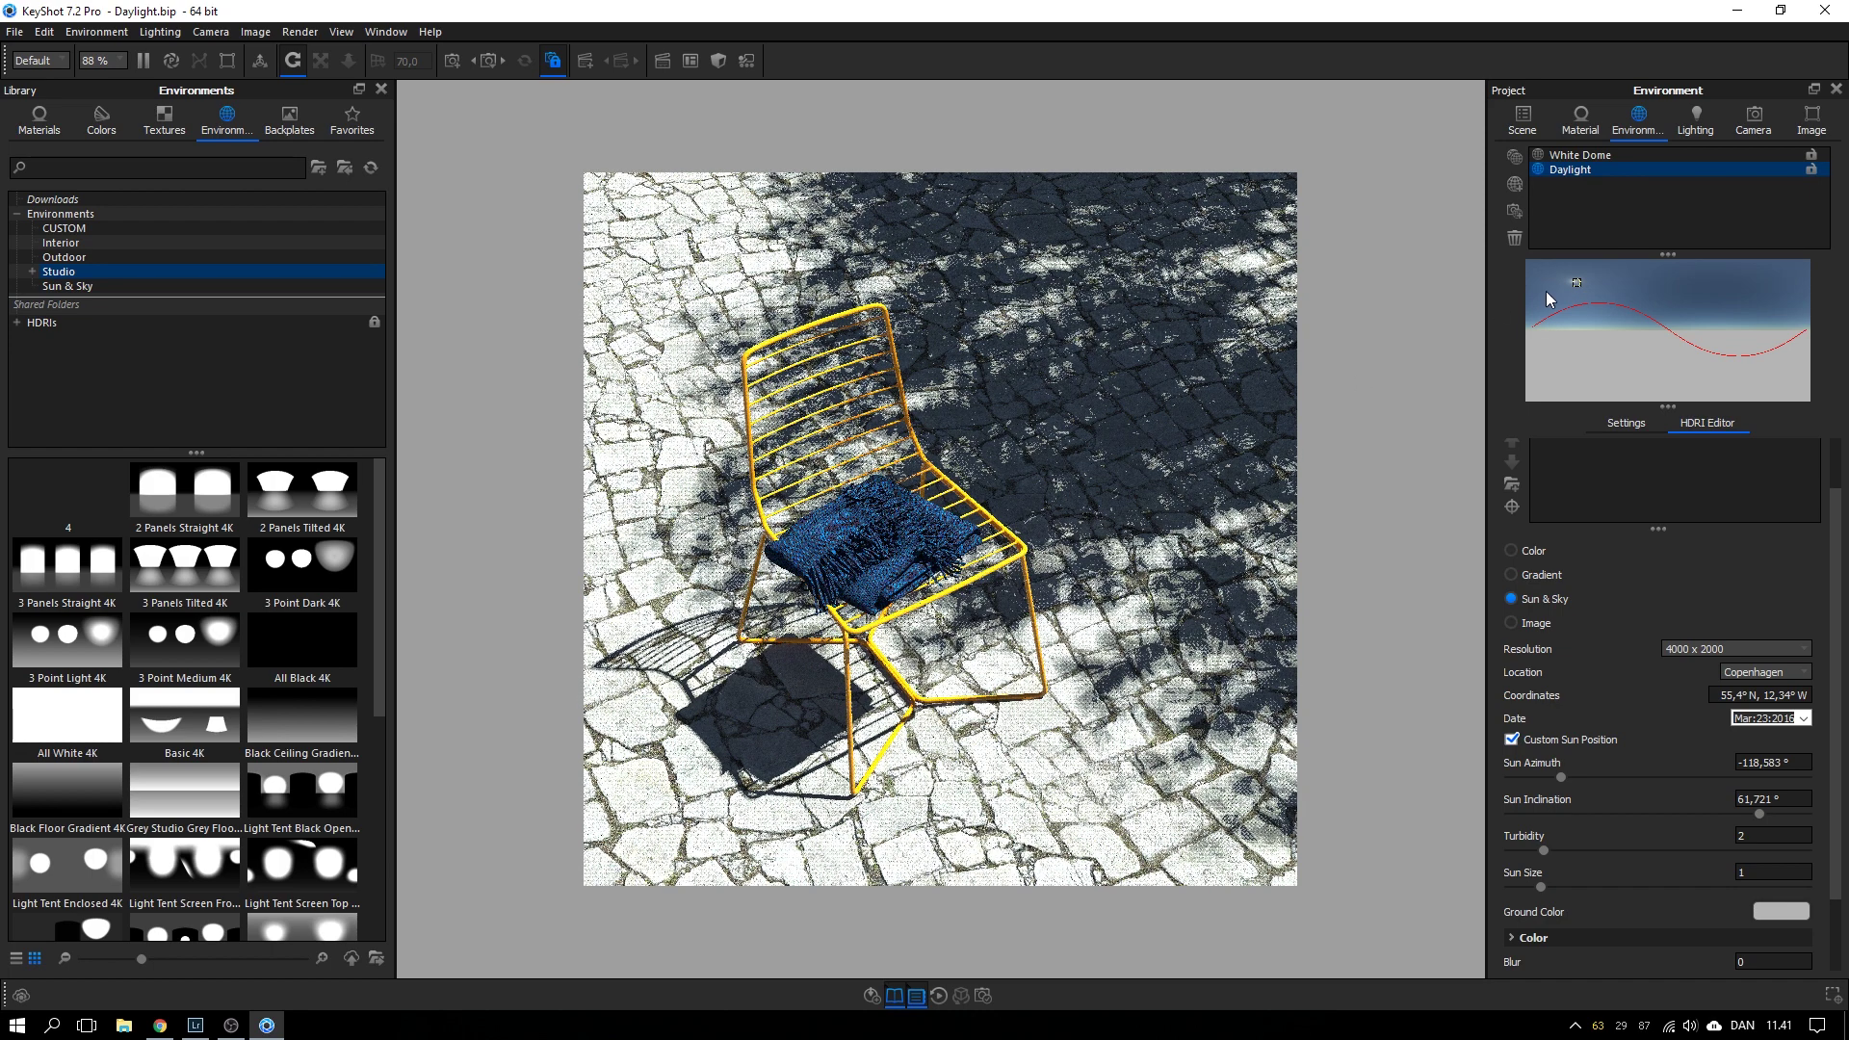
drag(1576, 282, 1598, 287)
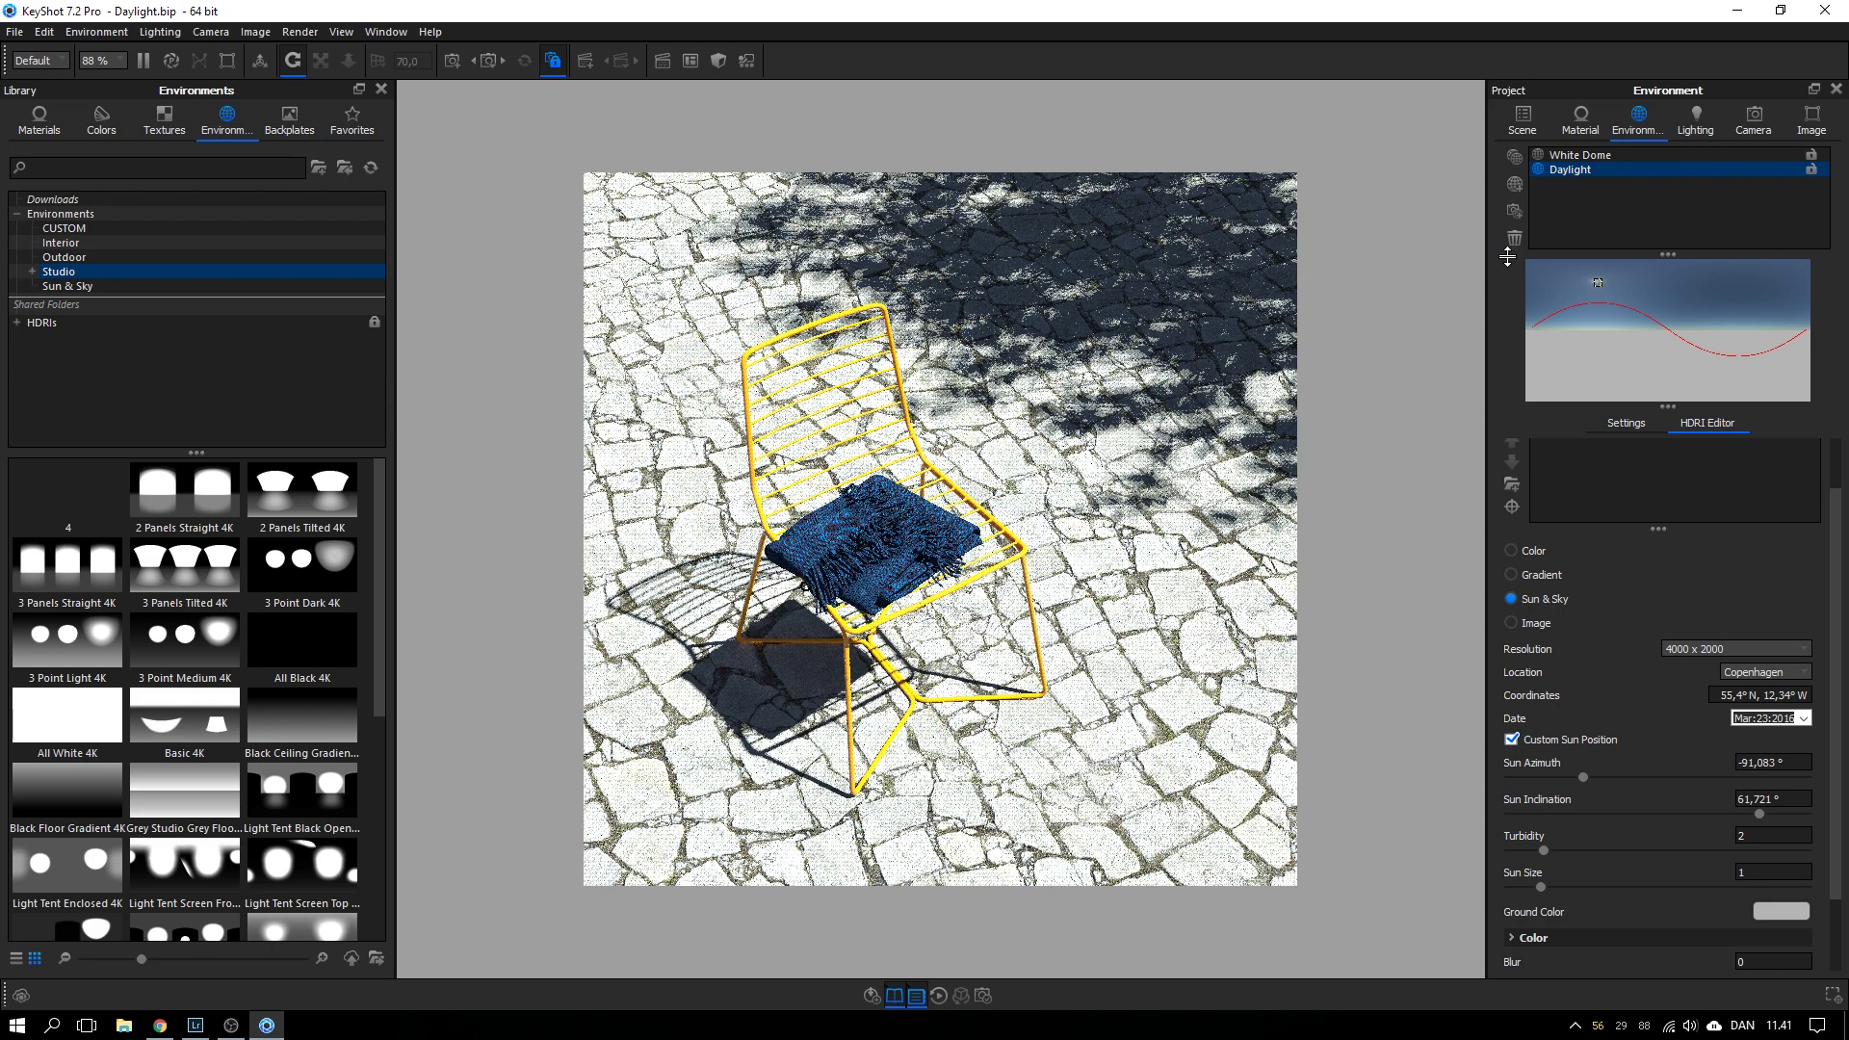
drag(1600, 285, 1575, 292)
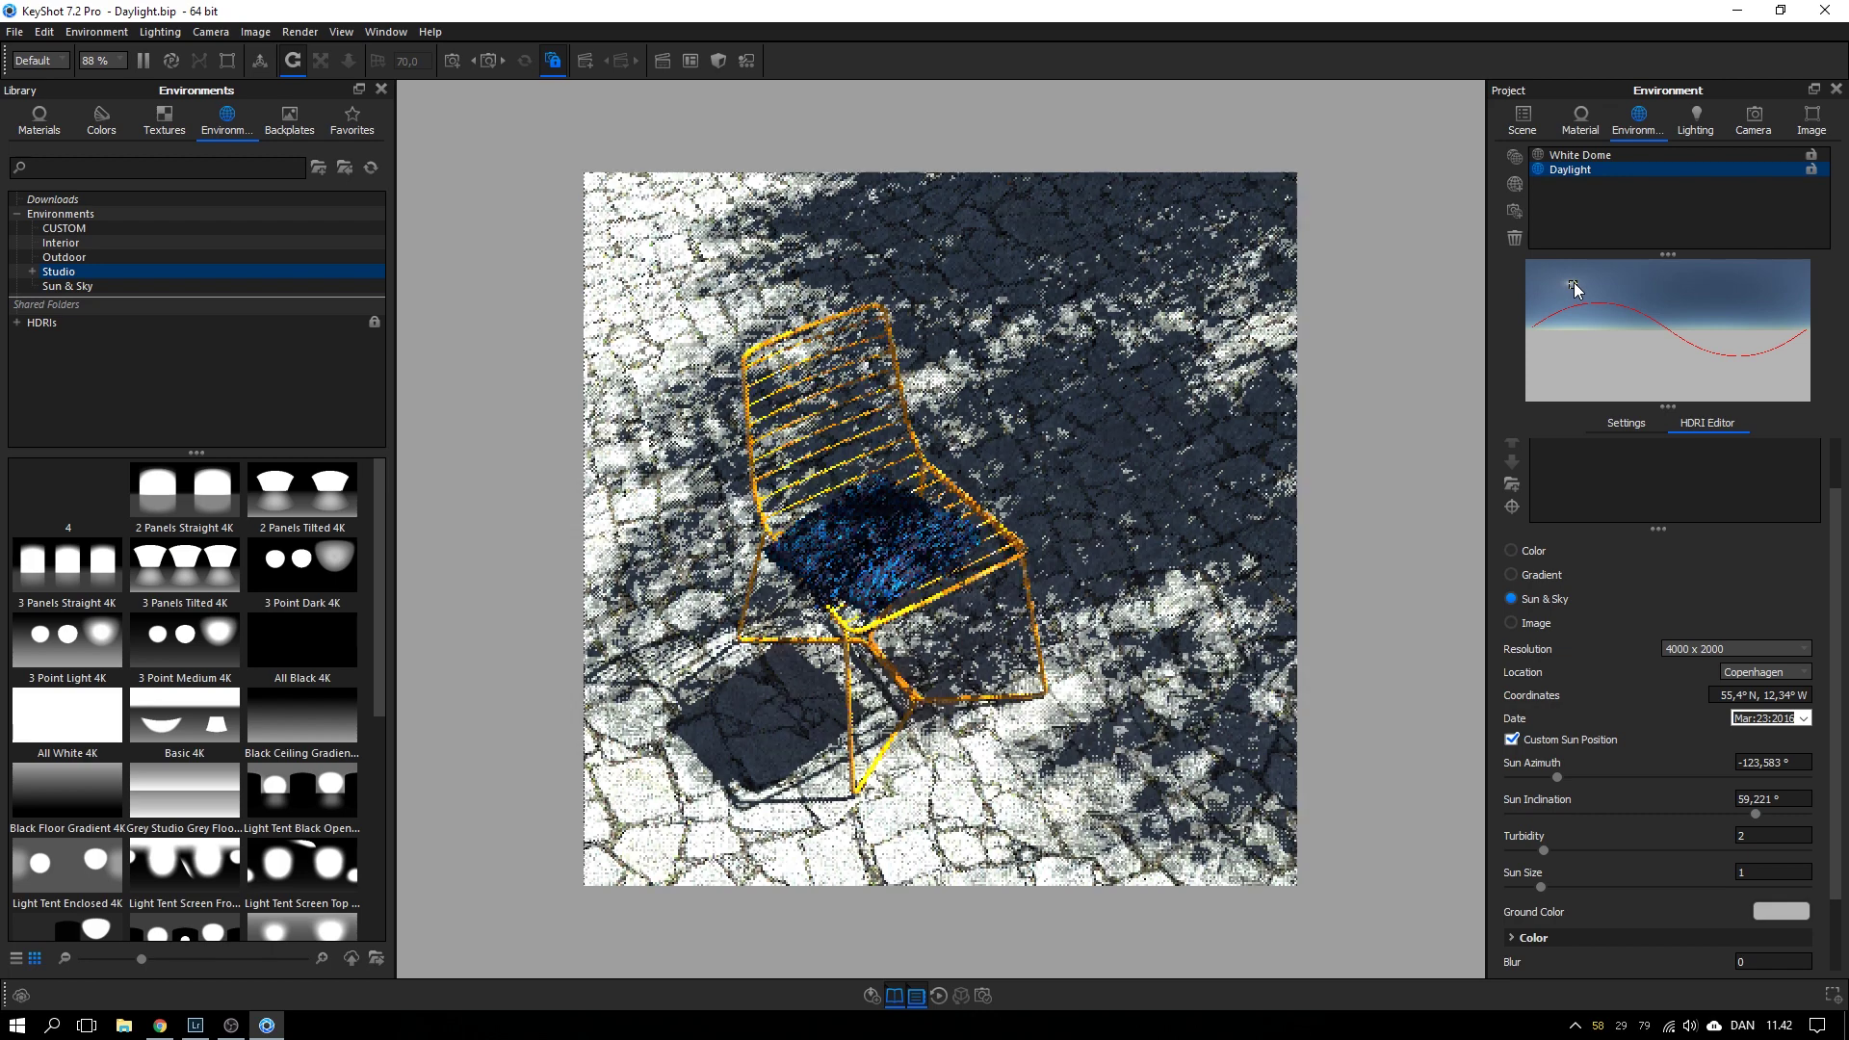
drag(1576, 290, 1584, 291)
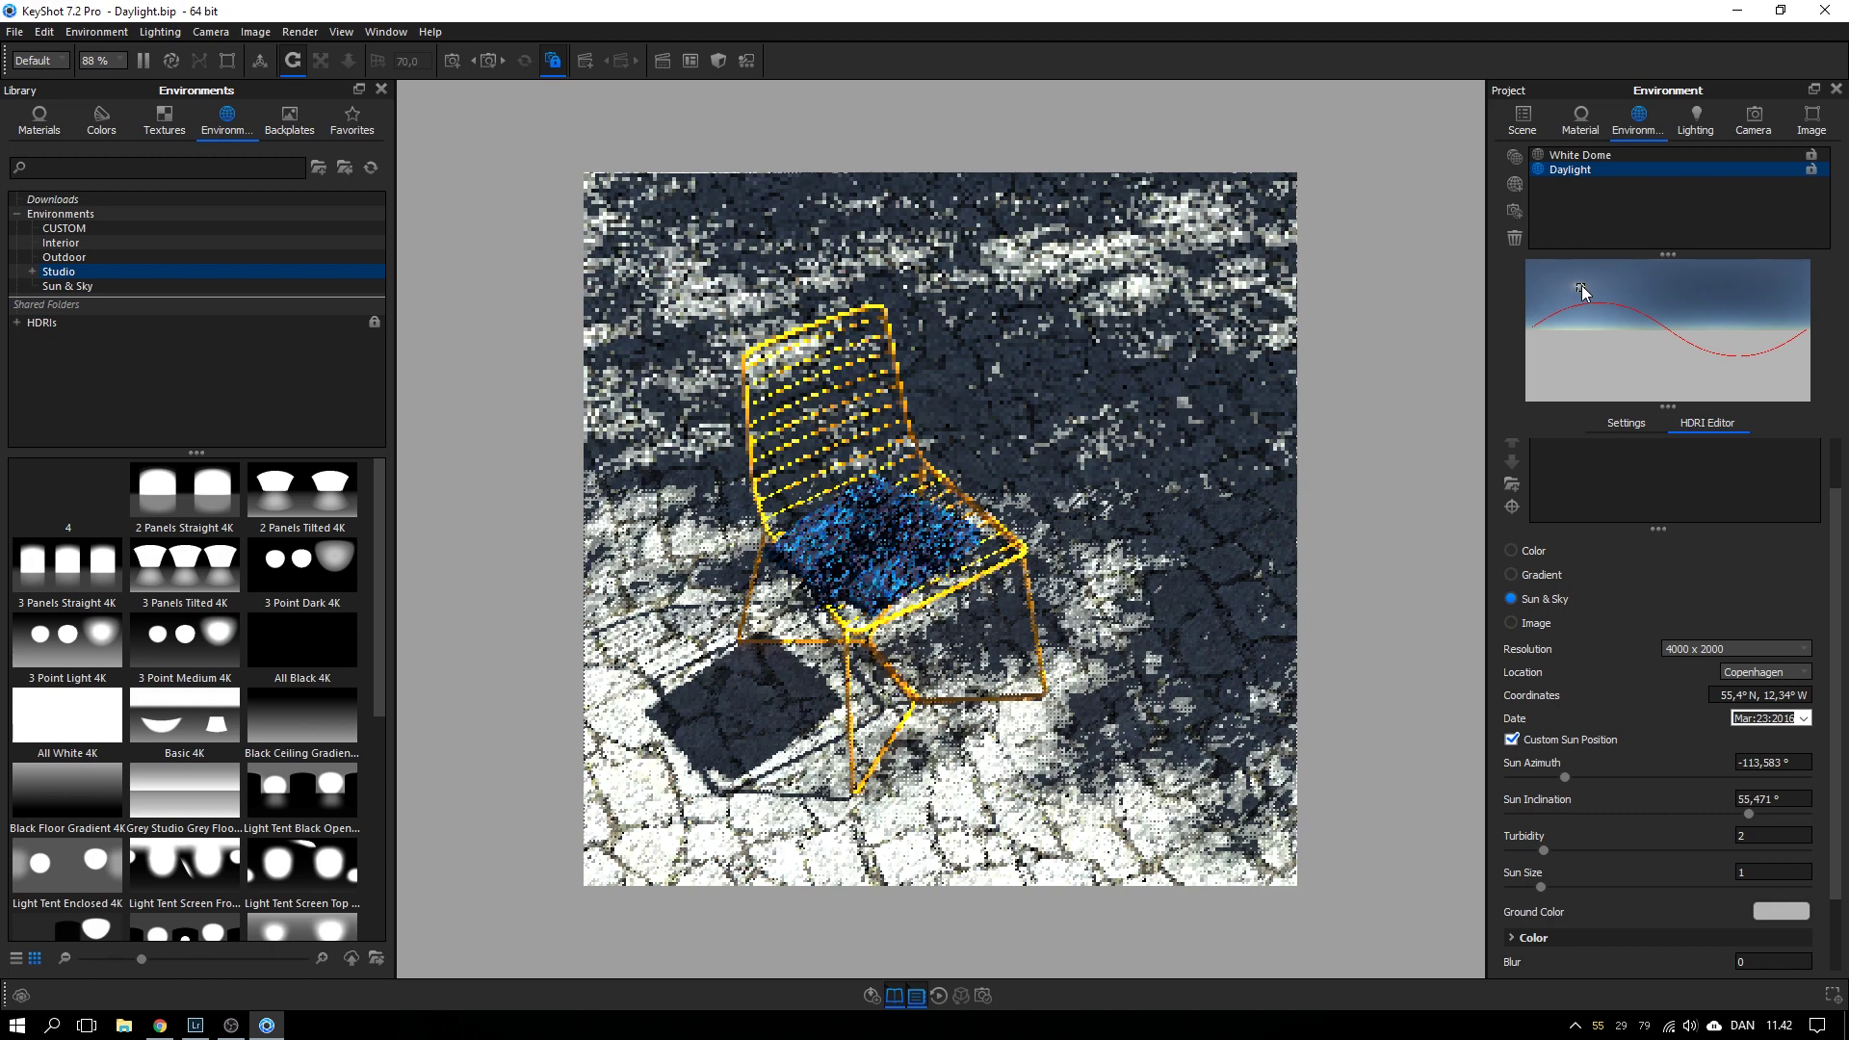
scroll(1727, 770, down, 3)
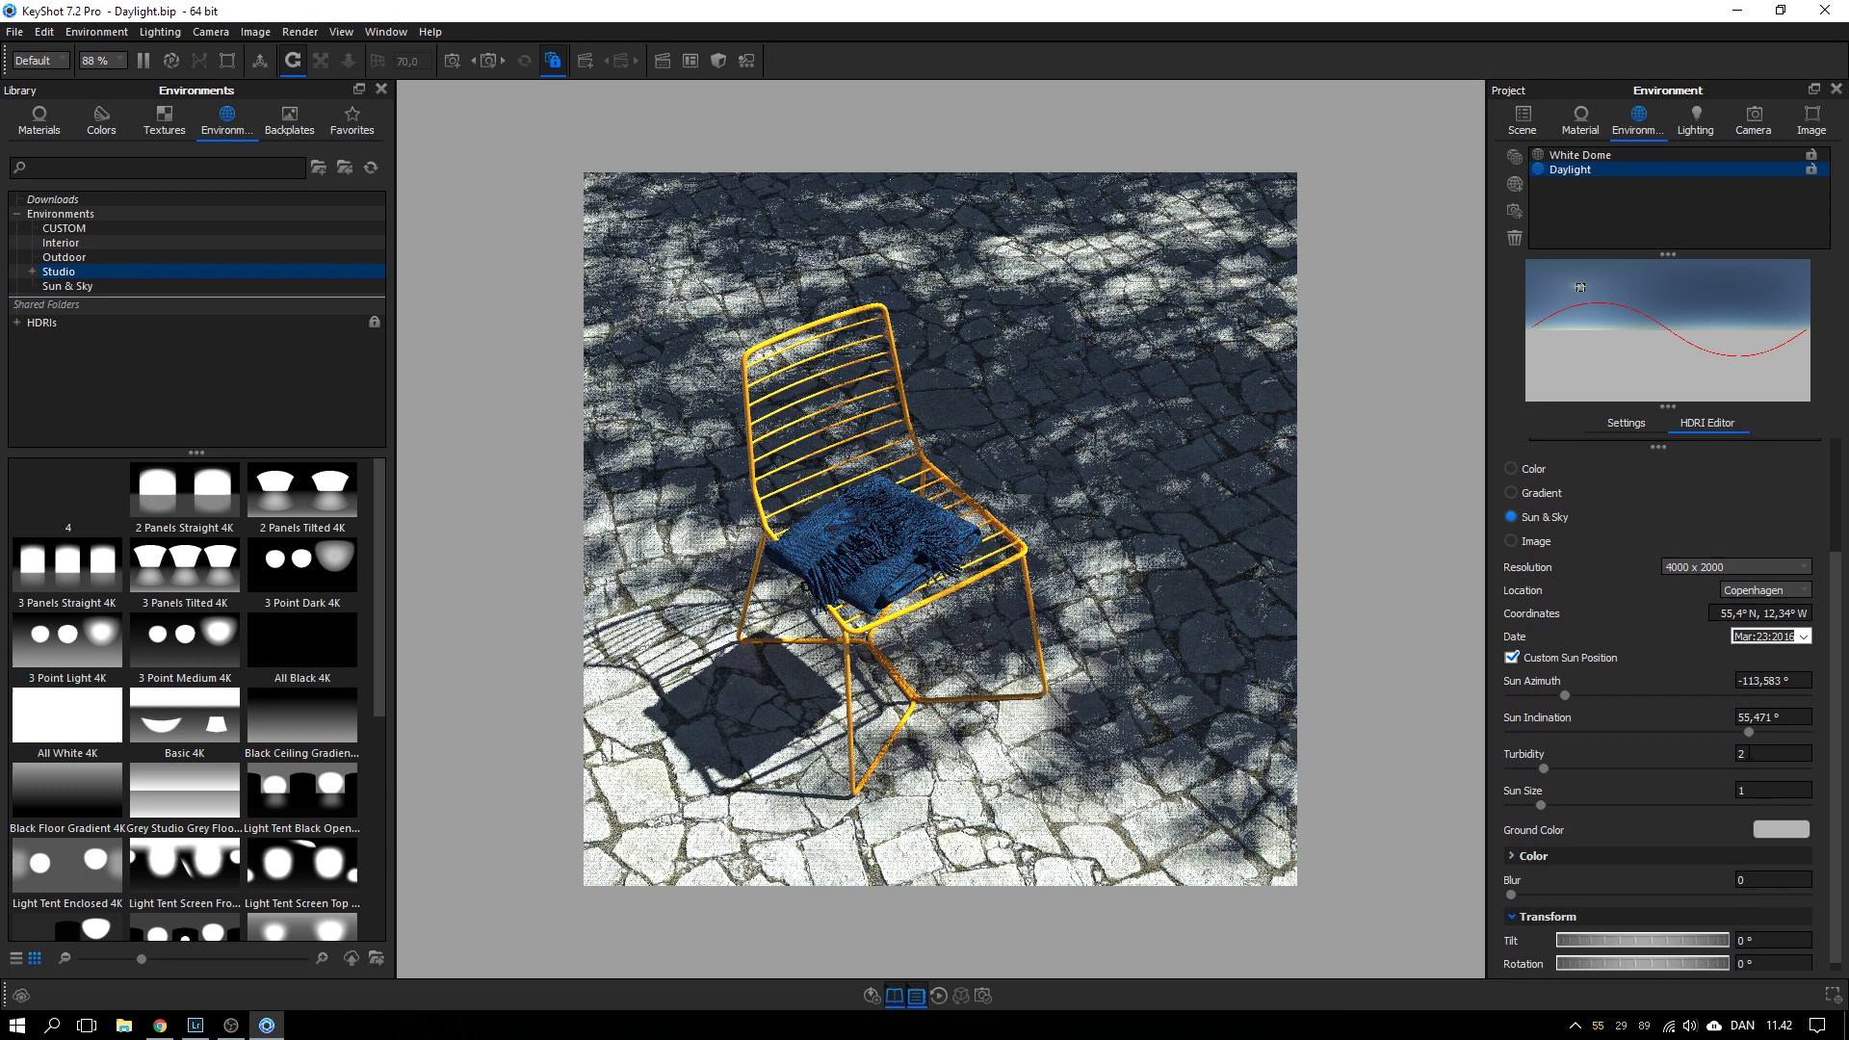
- Change the Sun & Sky turbidity to 2 for a clearer sky and crisper sunlight
click(1744, 754)
drag(1751, 755, 1733, 755)
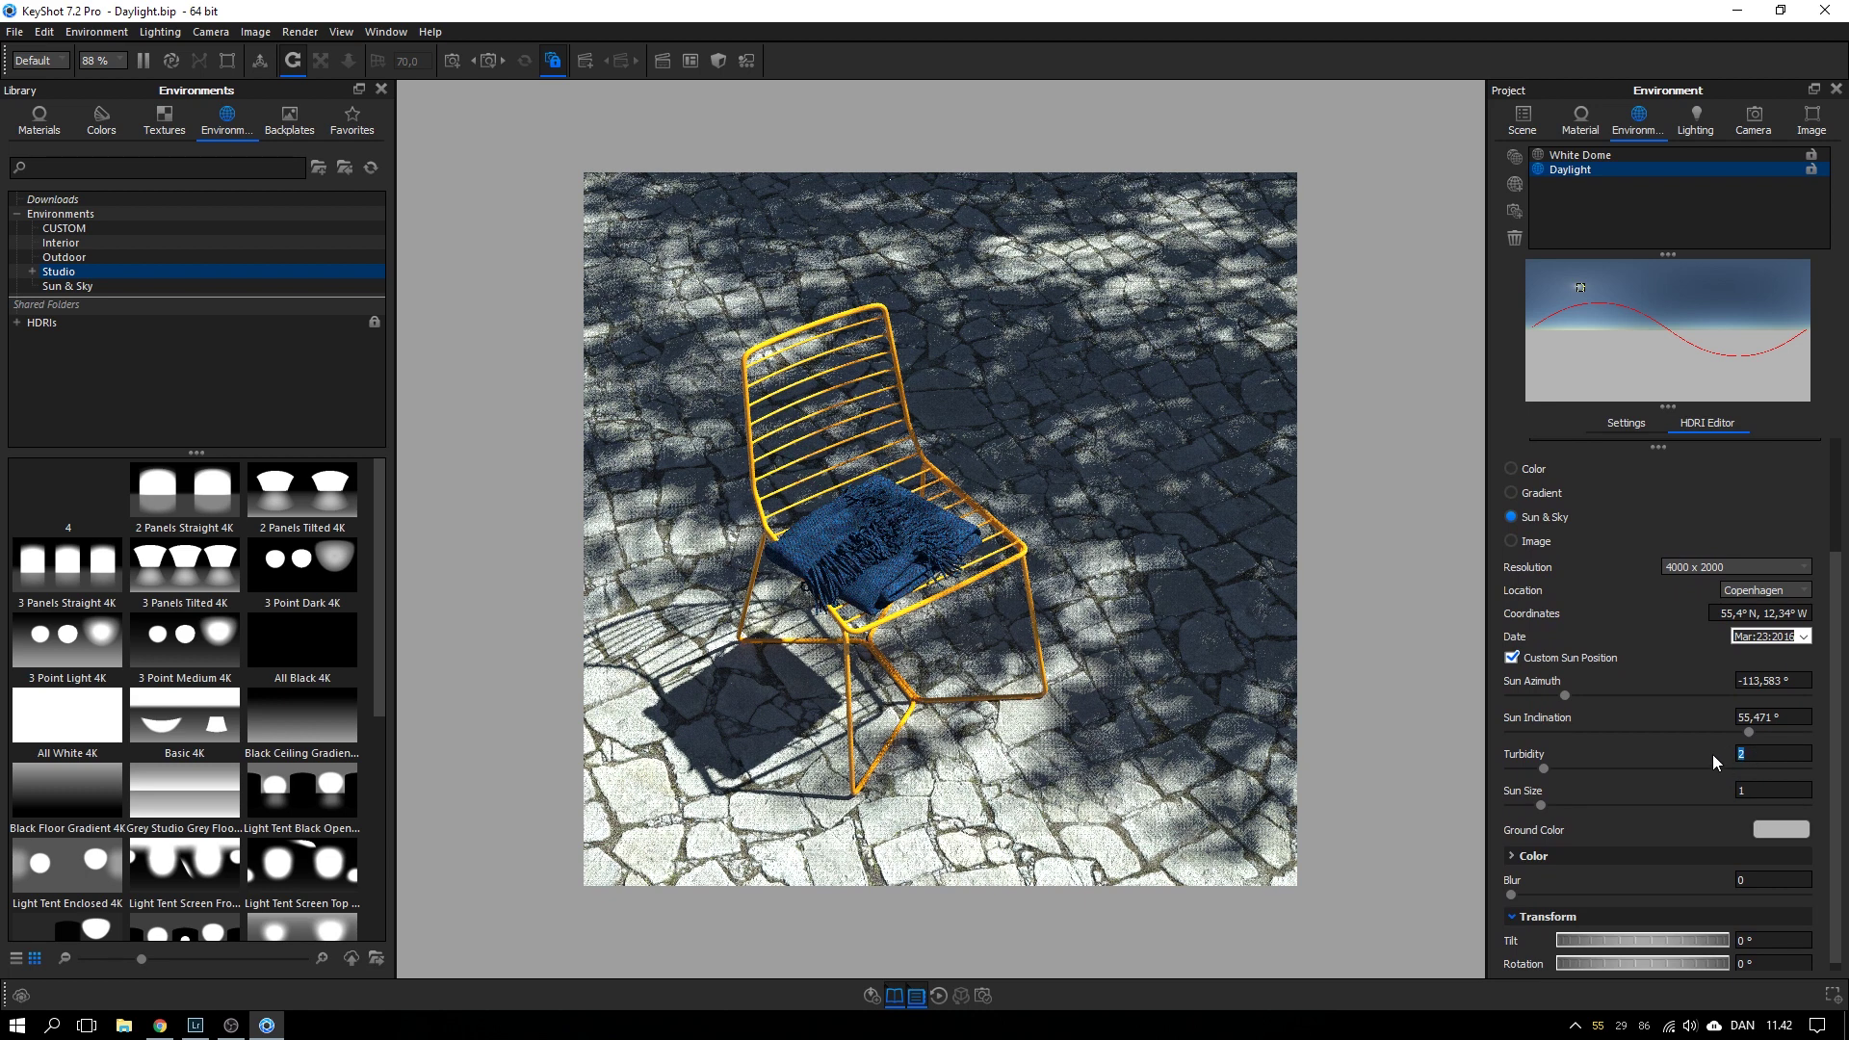
text(20)
key(Return)
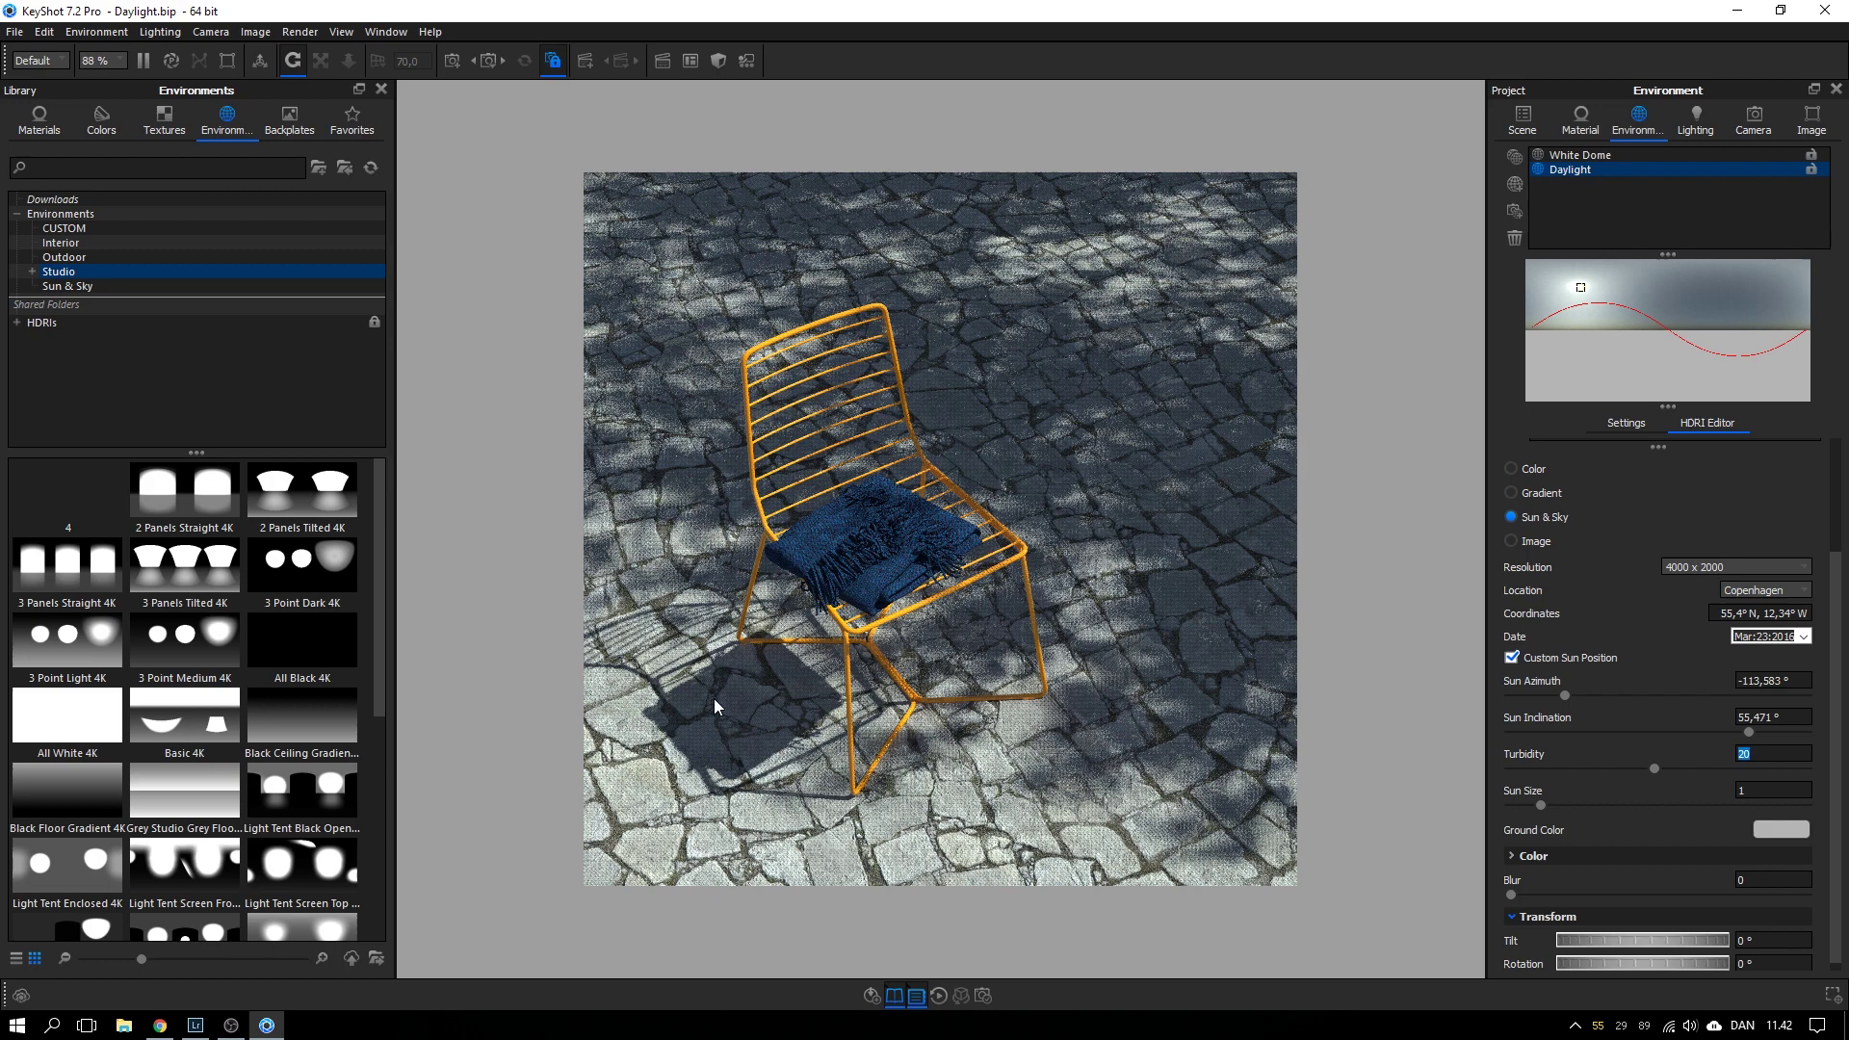
text(2)
key(Return)
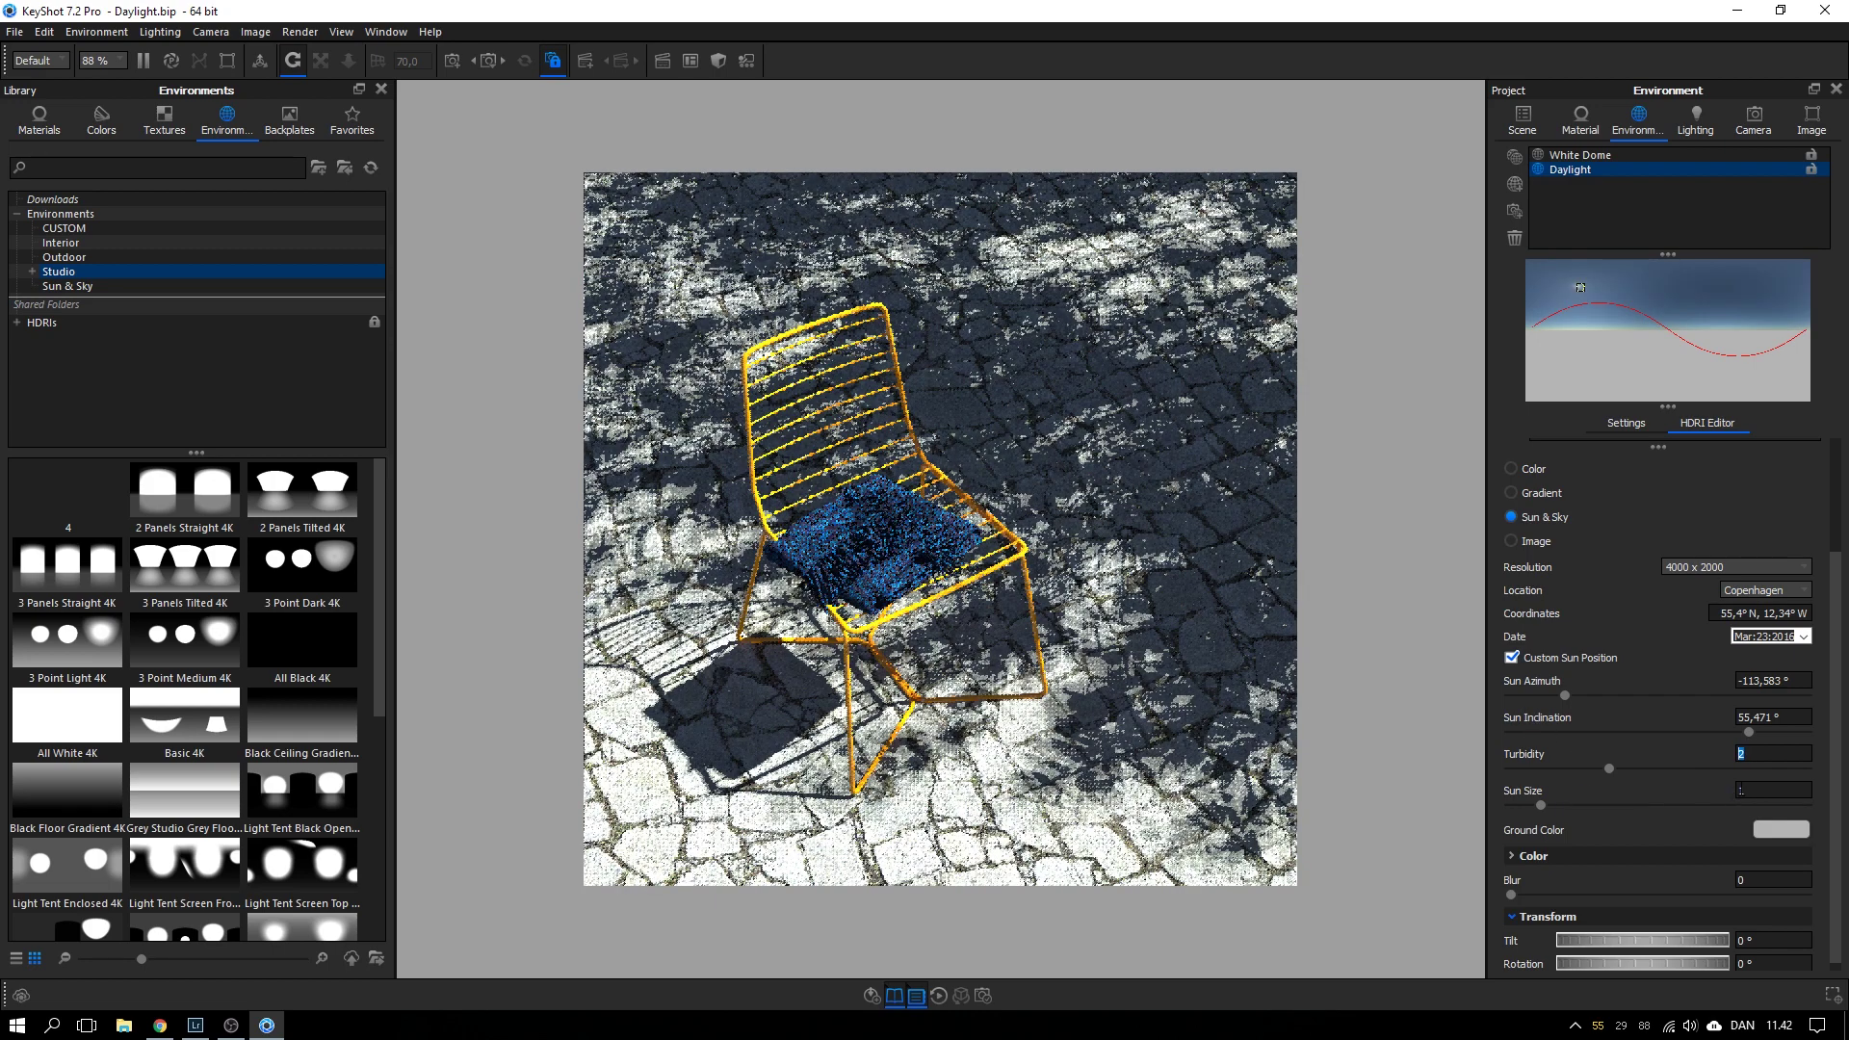
click(1048, 789)
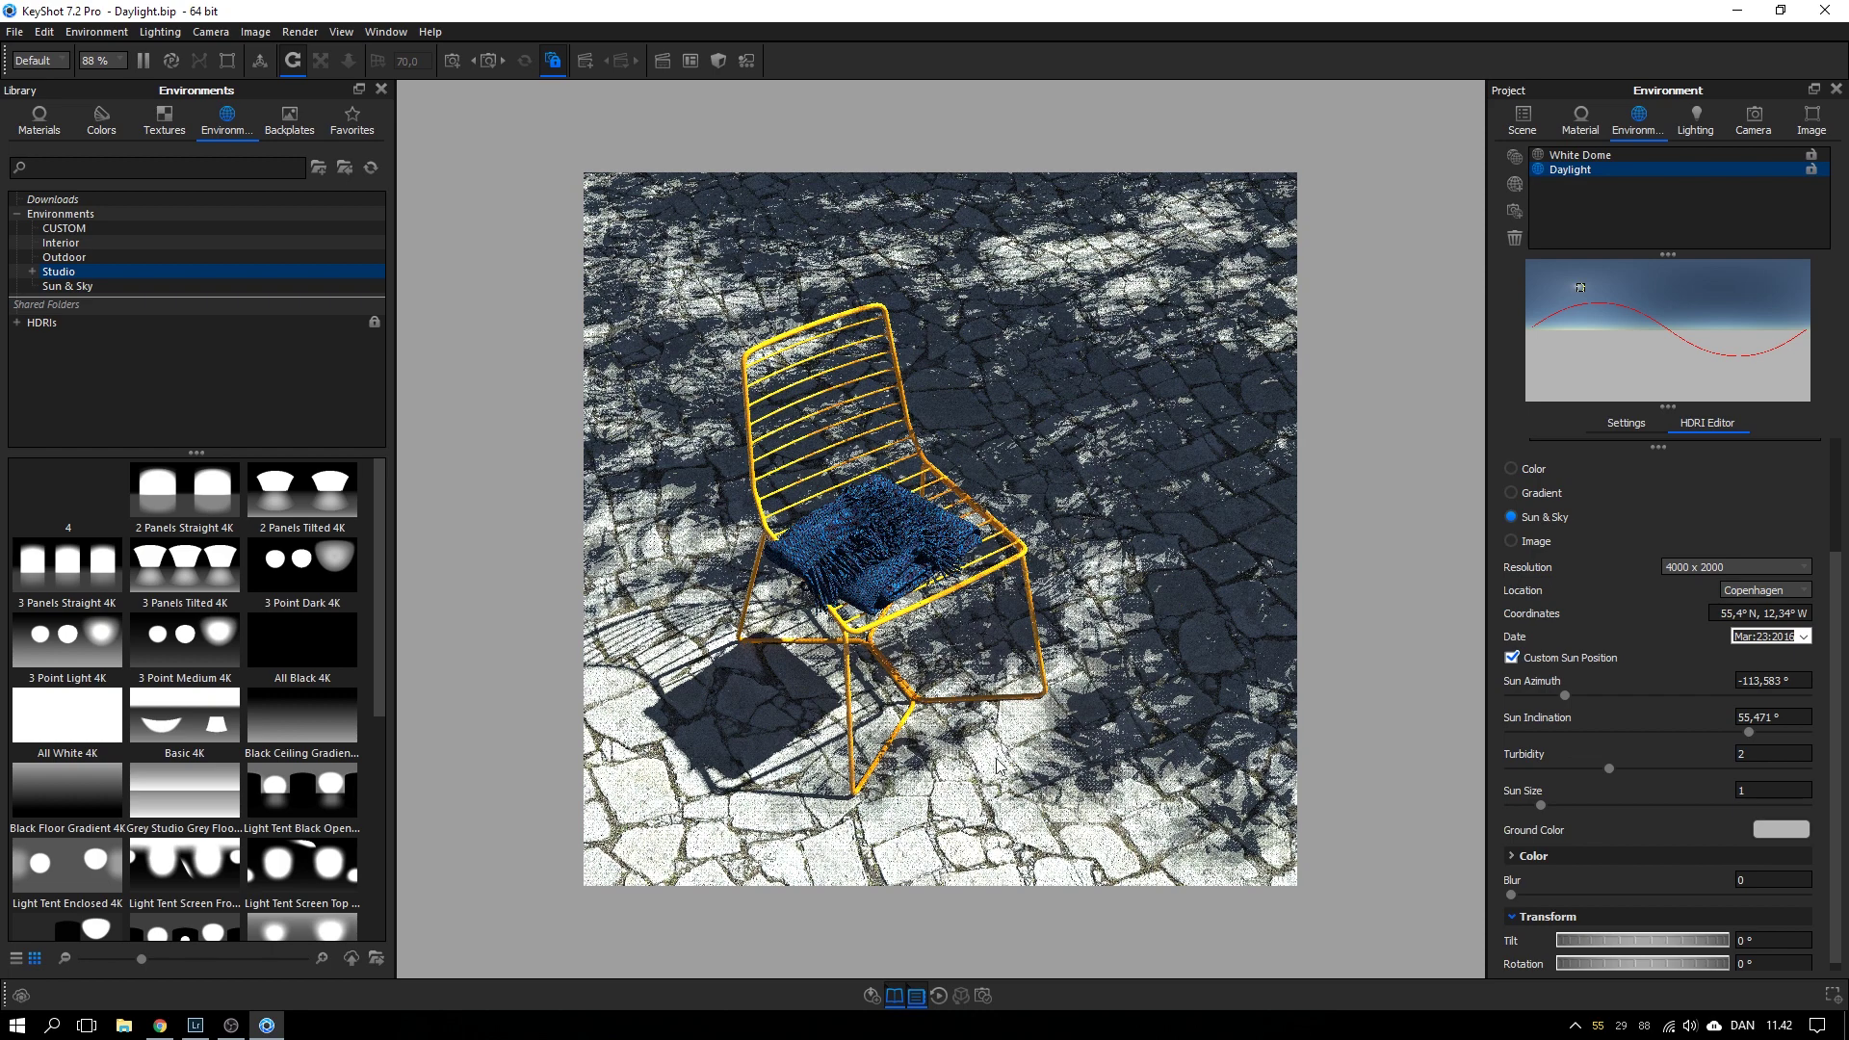
- Turn on region rendering to preview only the chair's shadow area
key(alt+r)
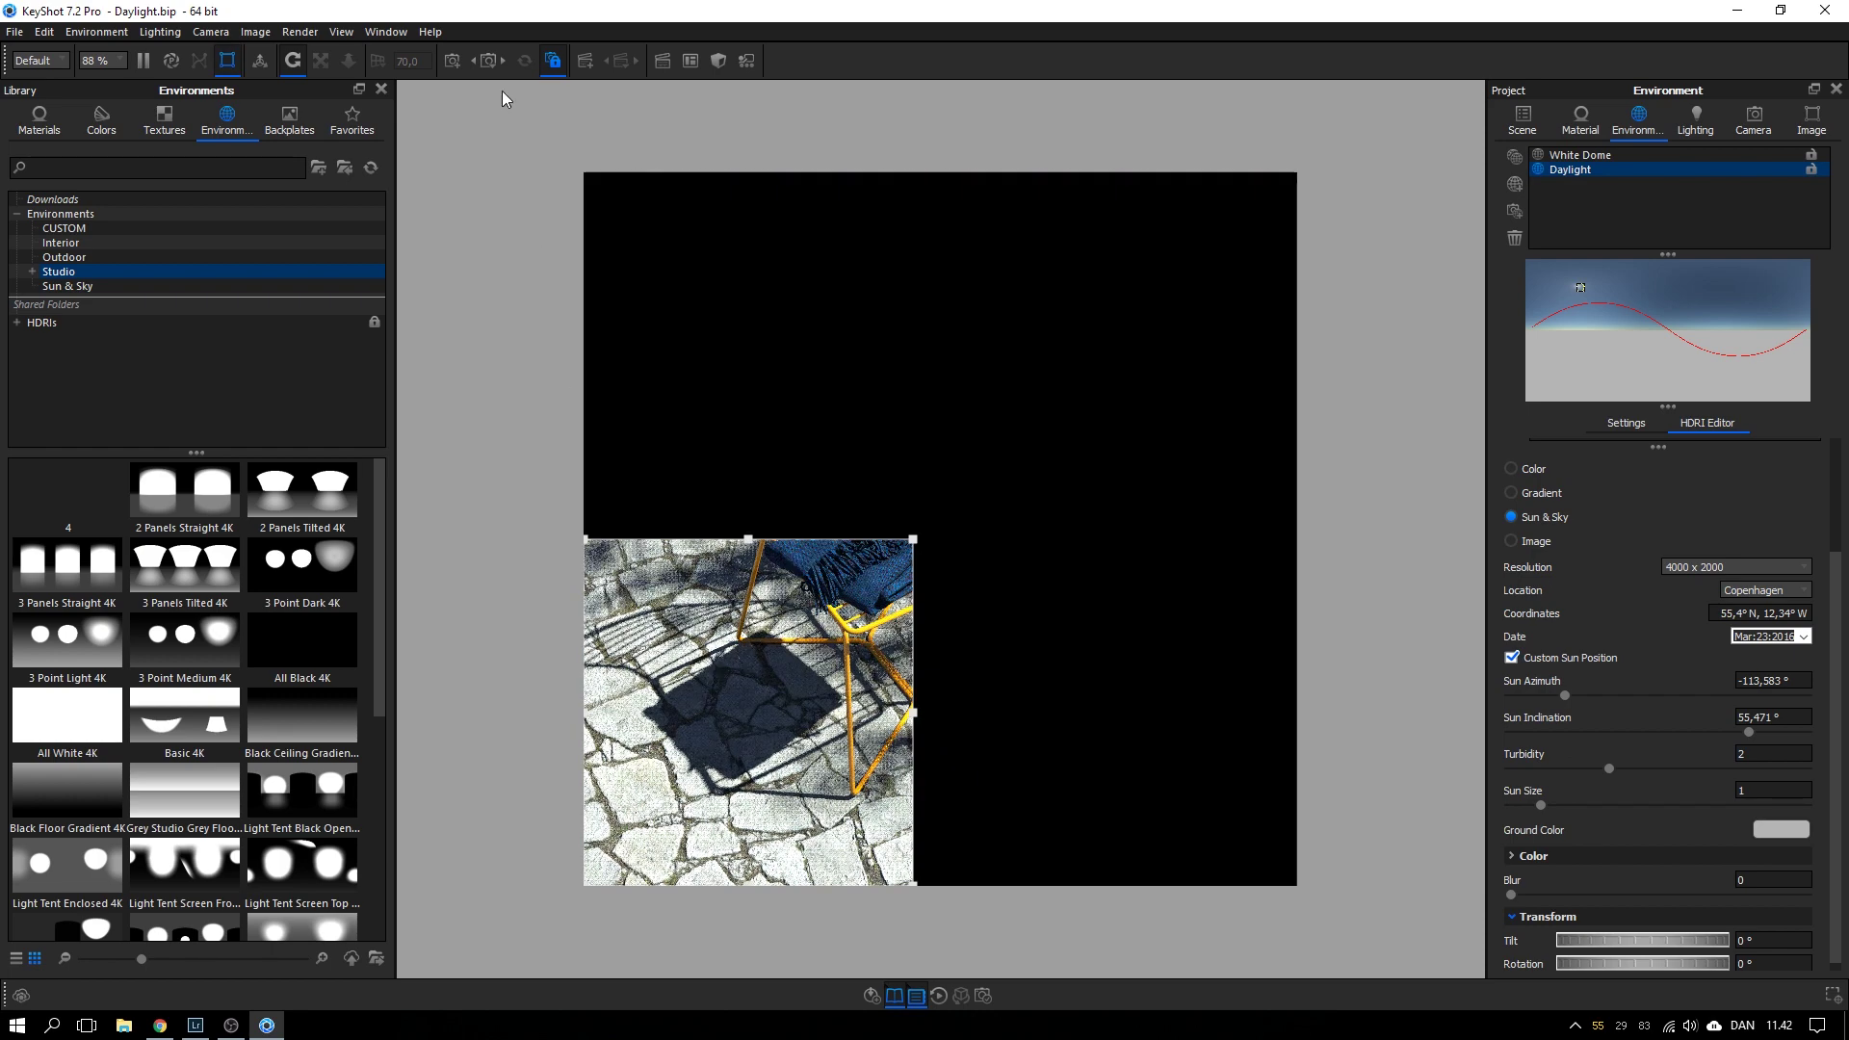
click(228, 61)
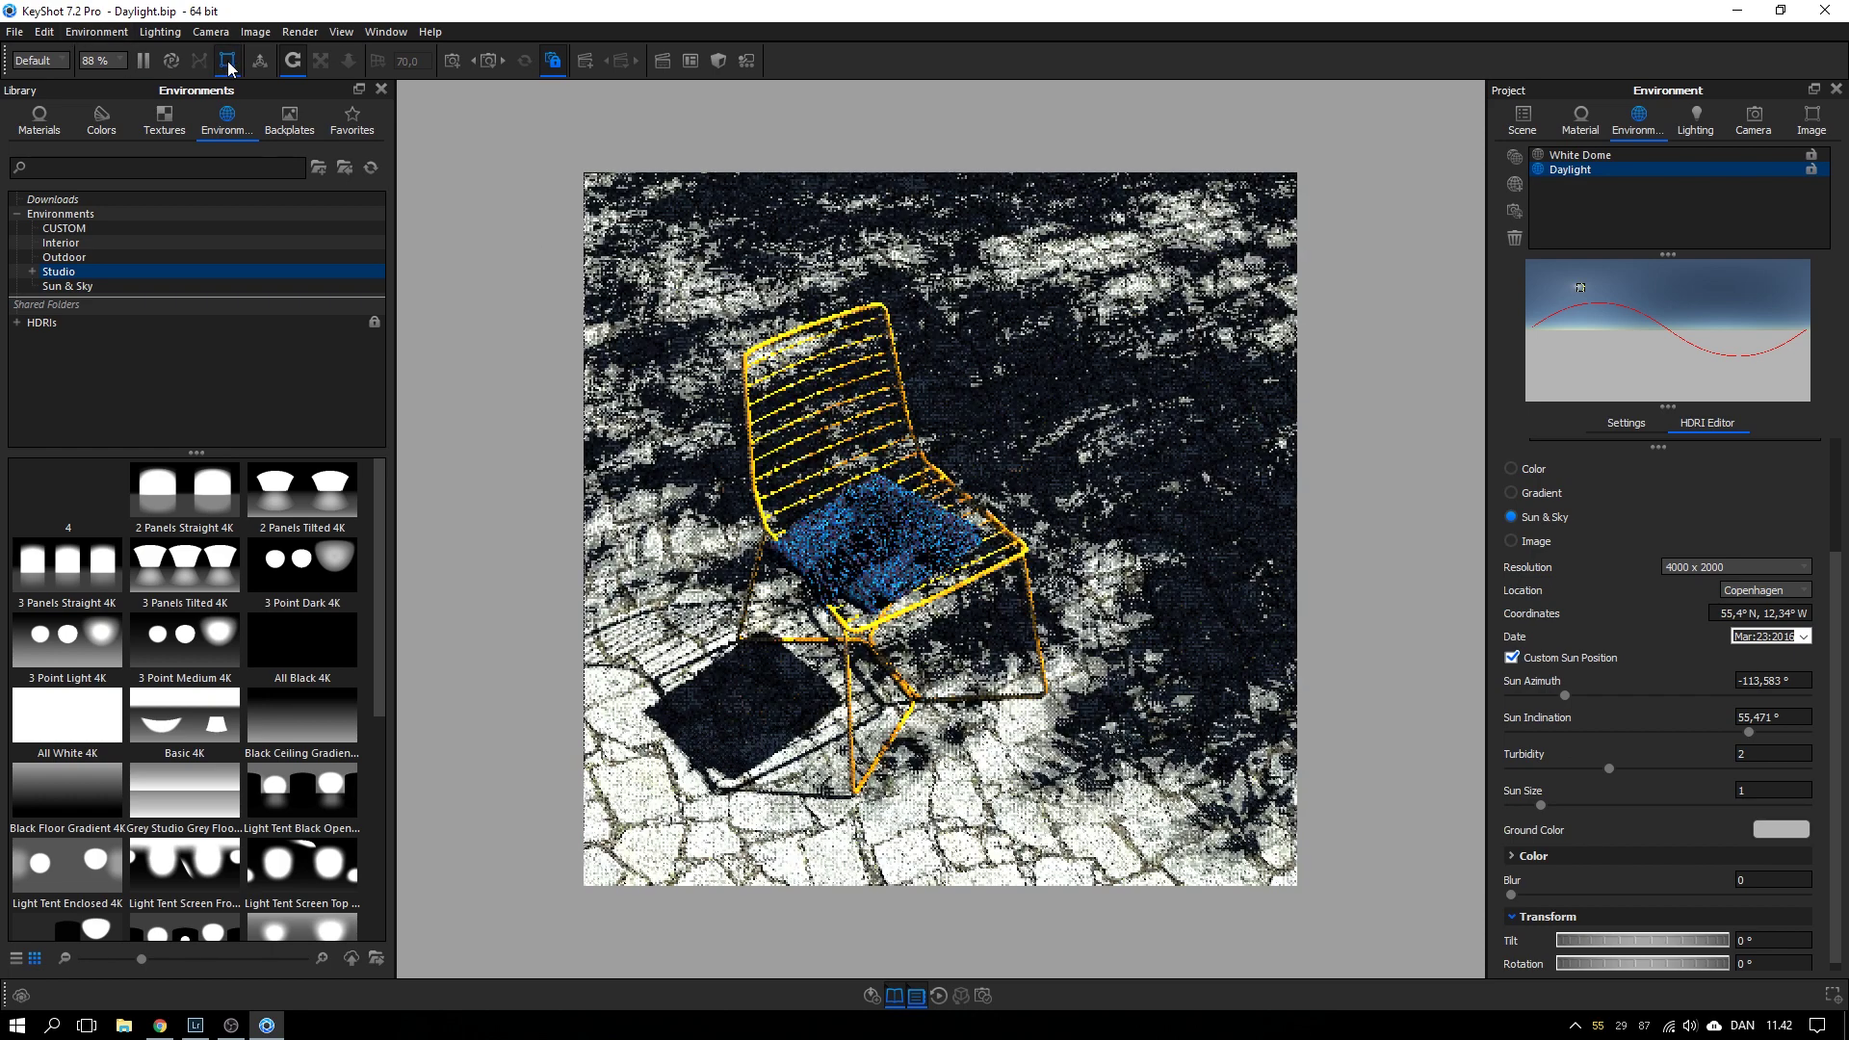
click(228, 62)
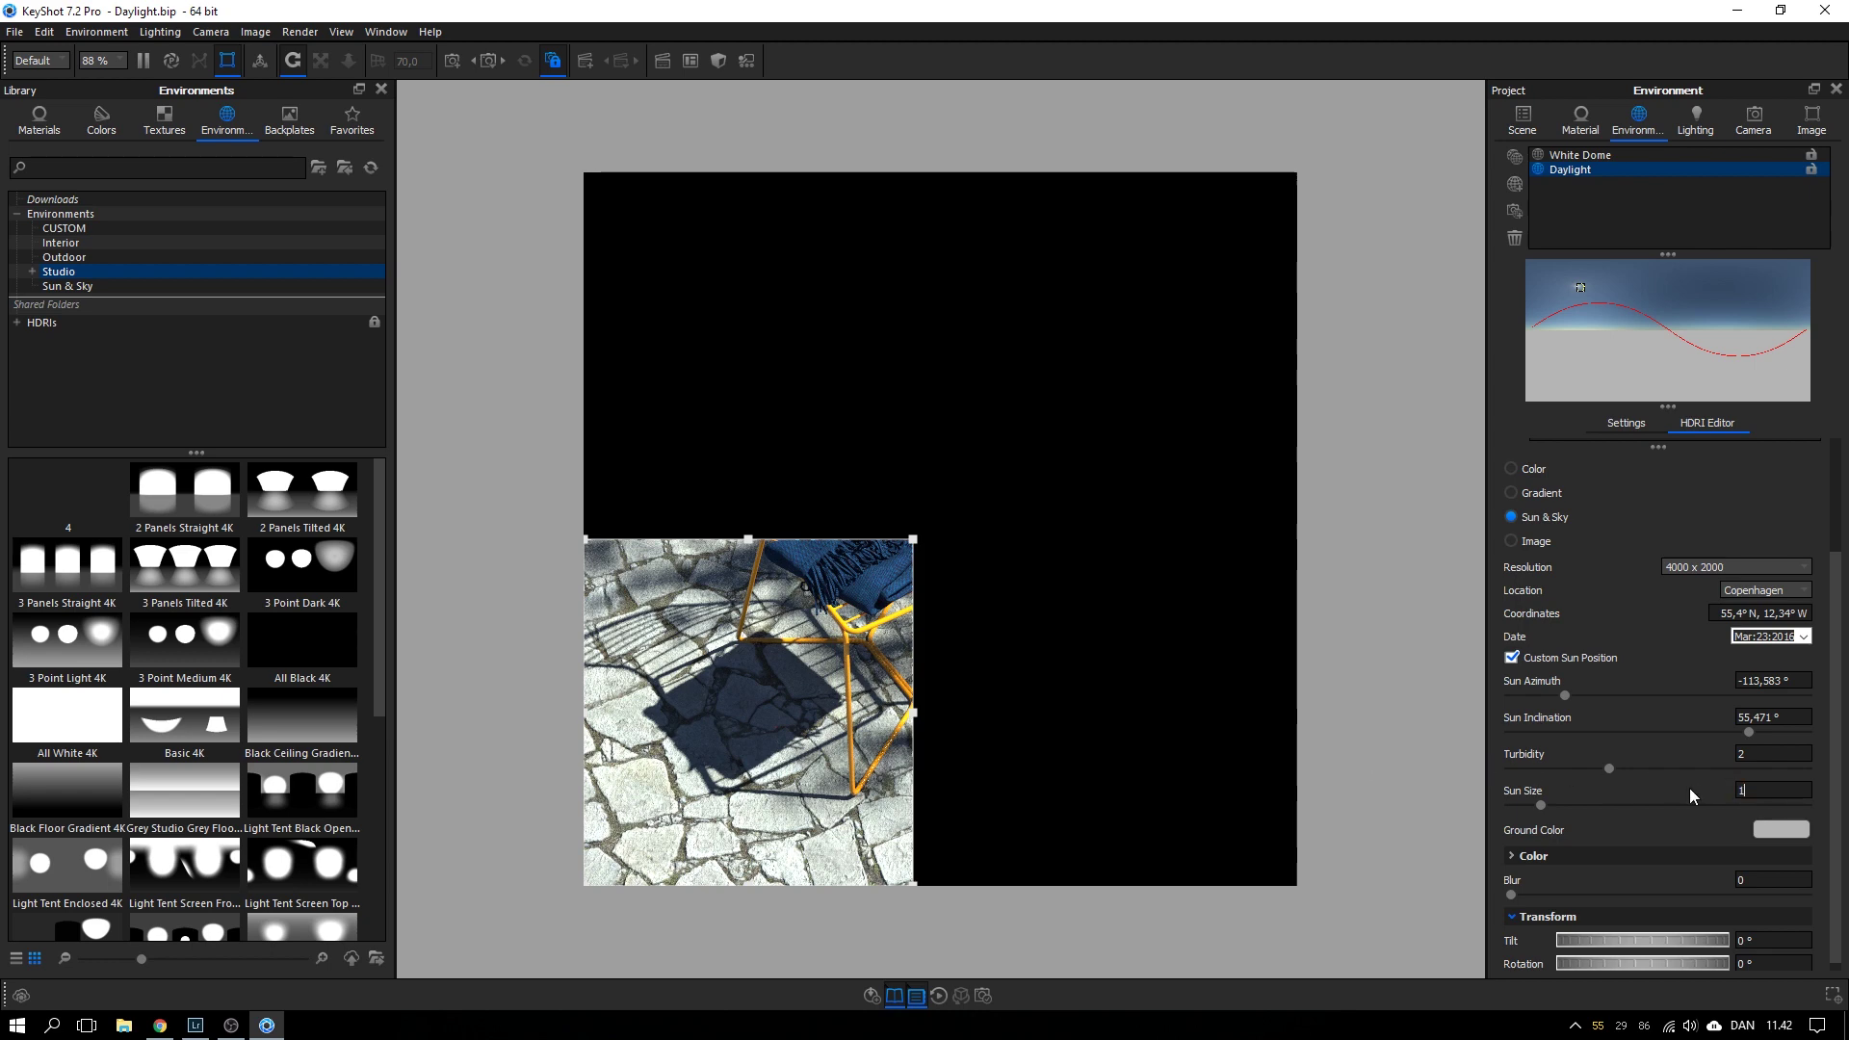
- Try a sun size of 10 for softer shadows, then set it back to 1
key(Return)
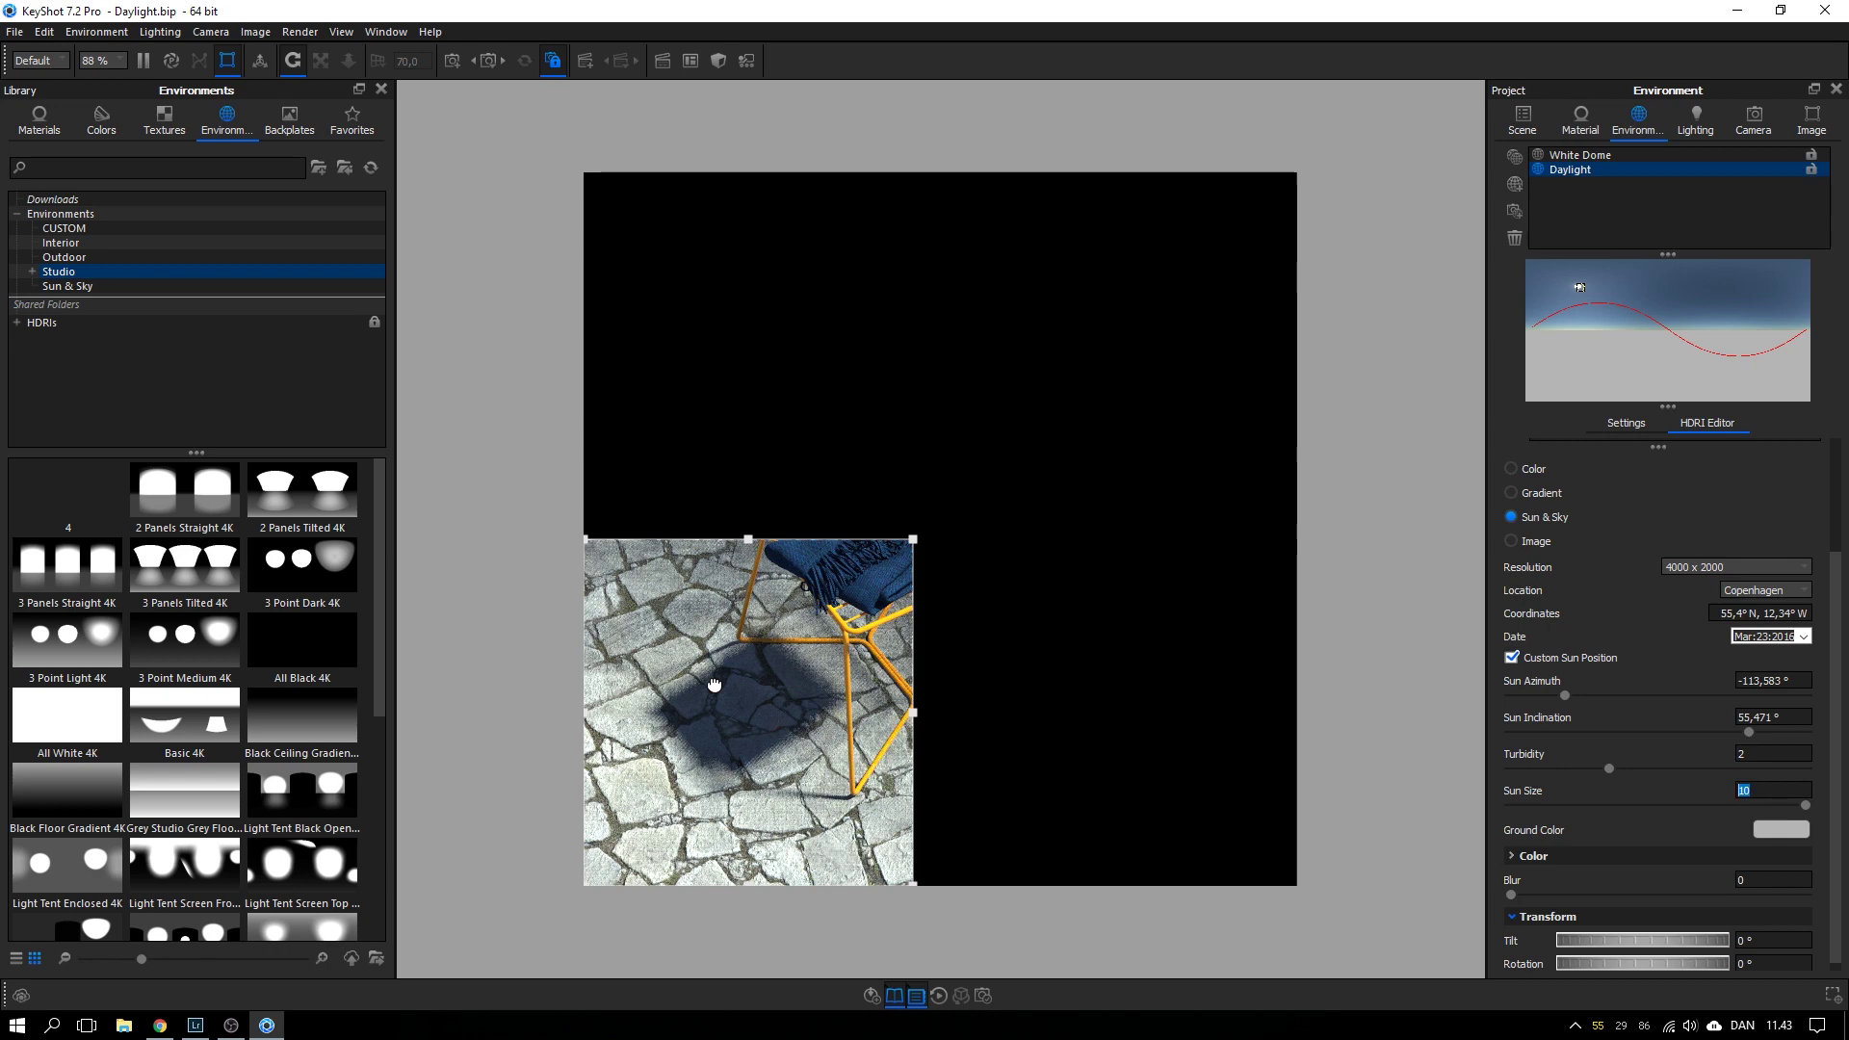
text(1)
key(Return)
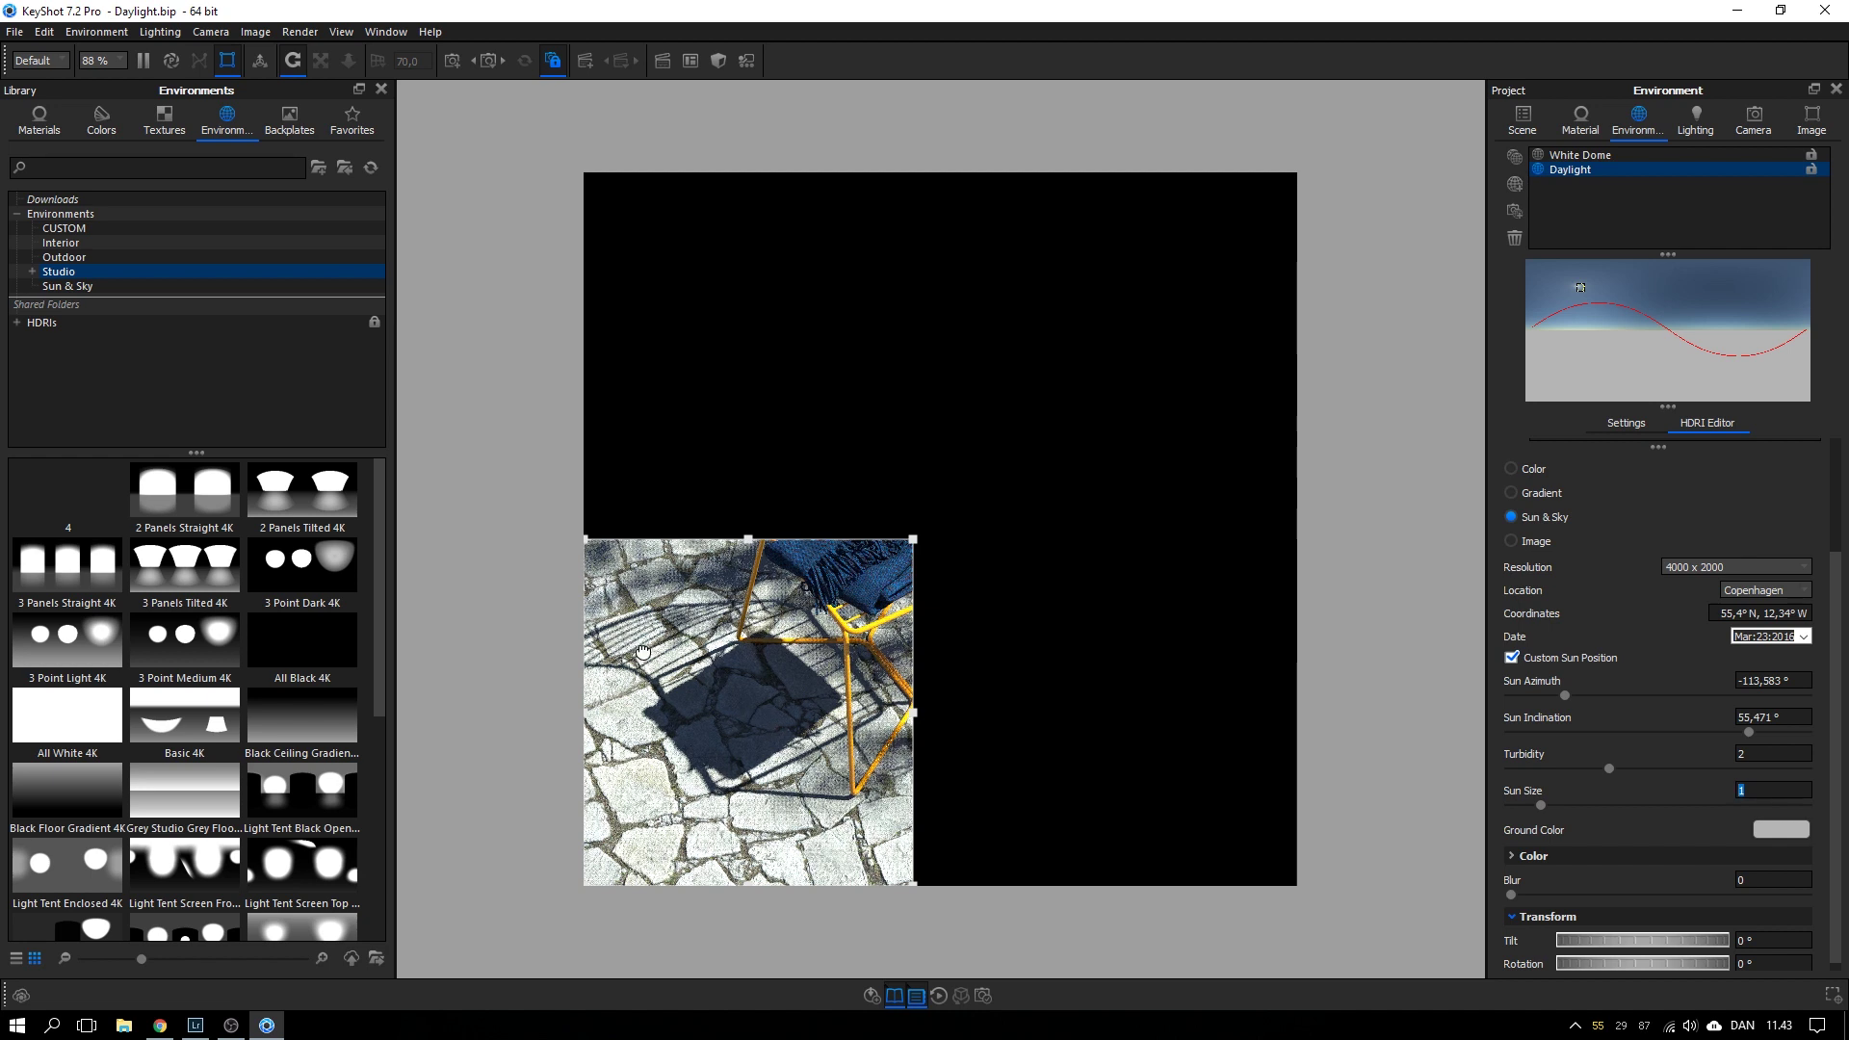
click(1760, 787)
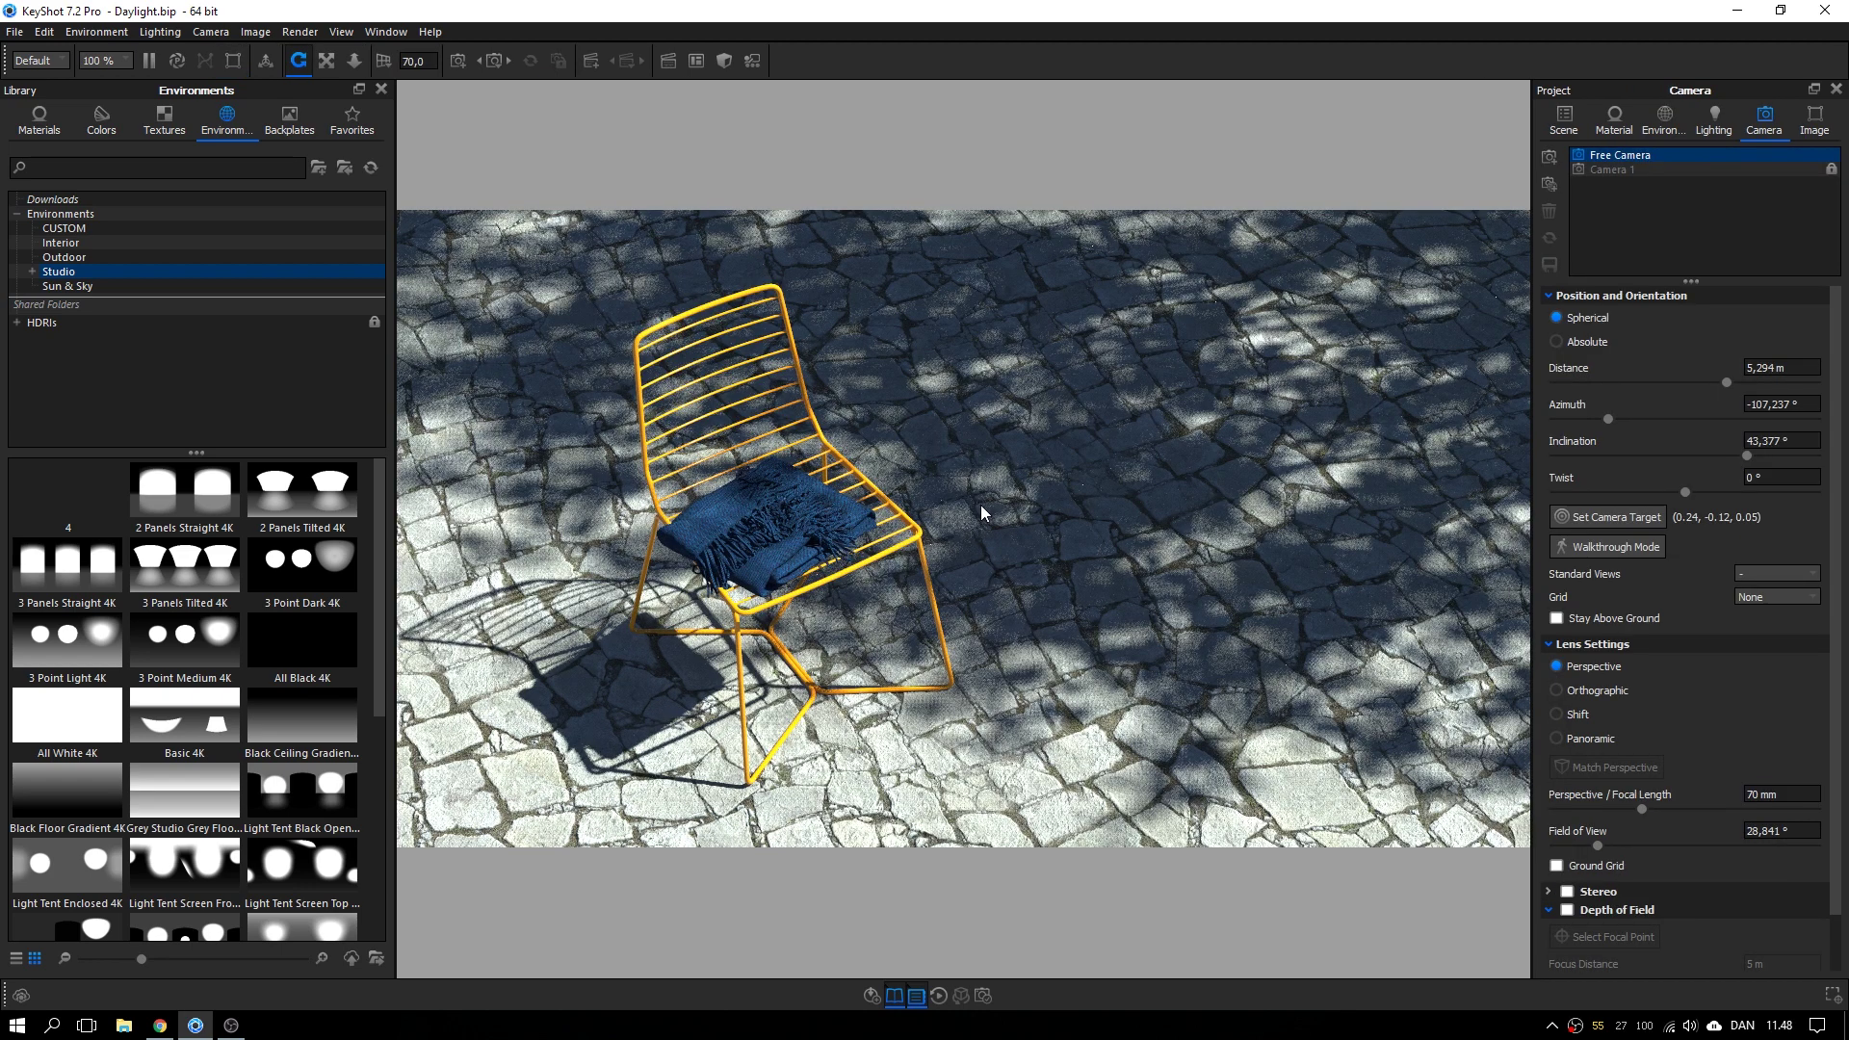
- Enlarge the render region to the chair legs and apply Product lighting with Interior mode
click(1700, 118)
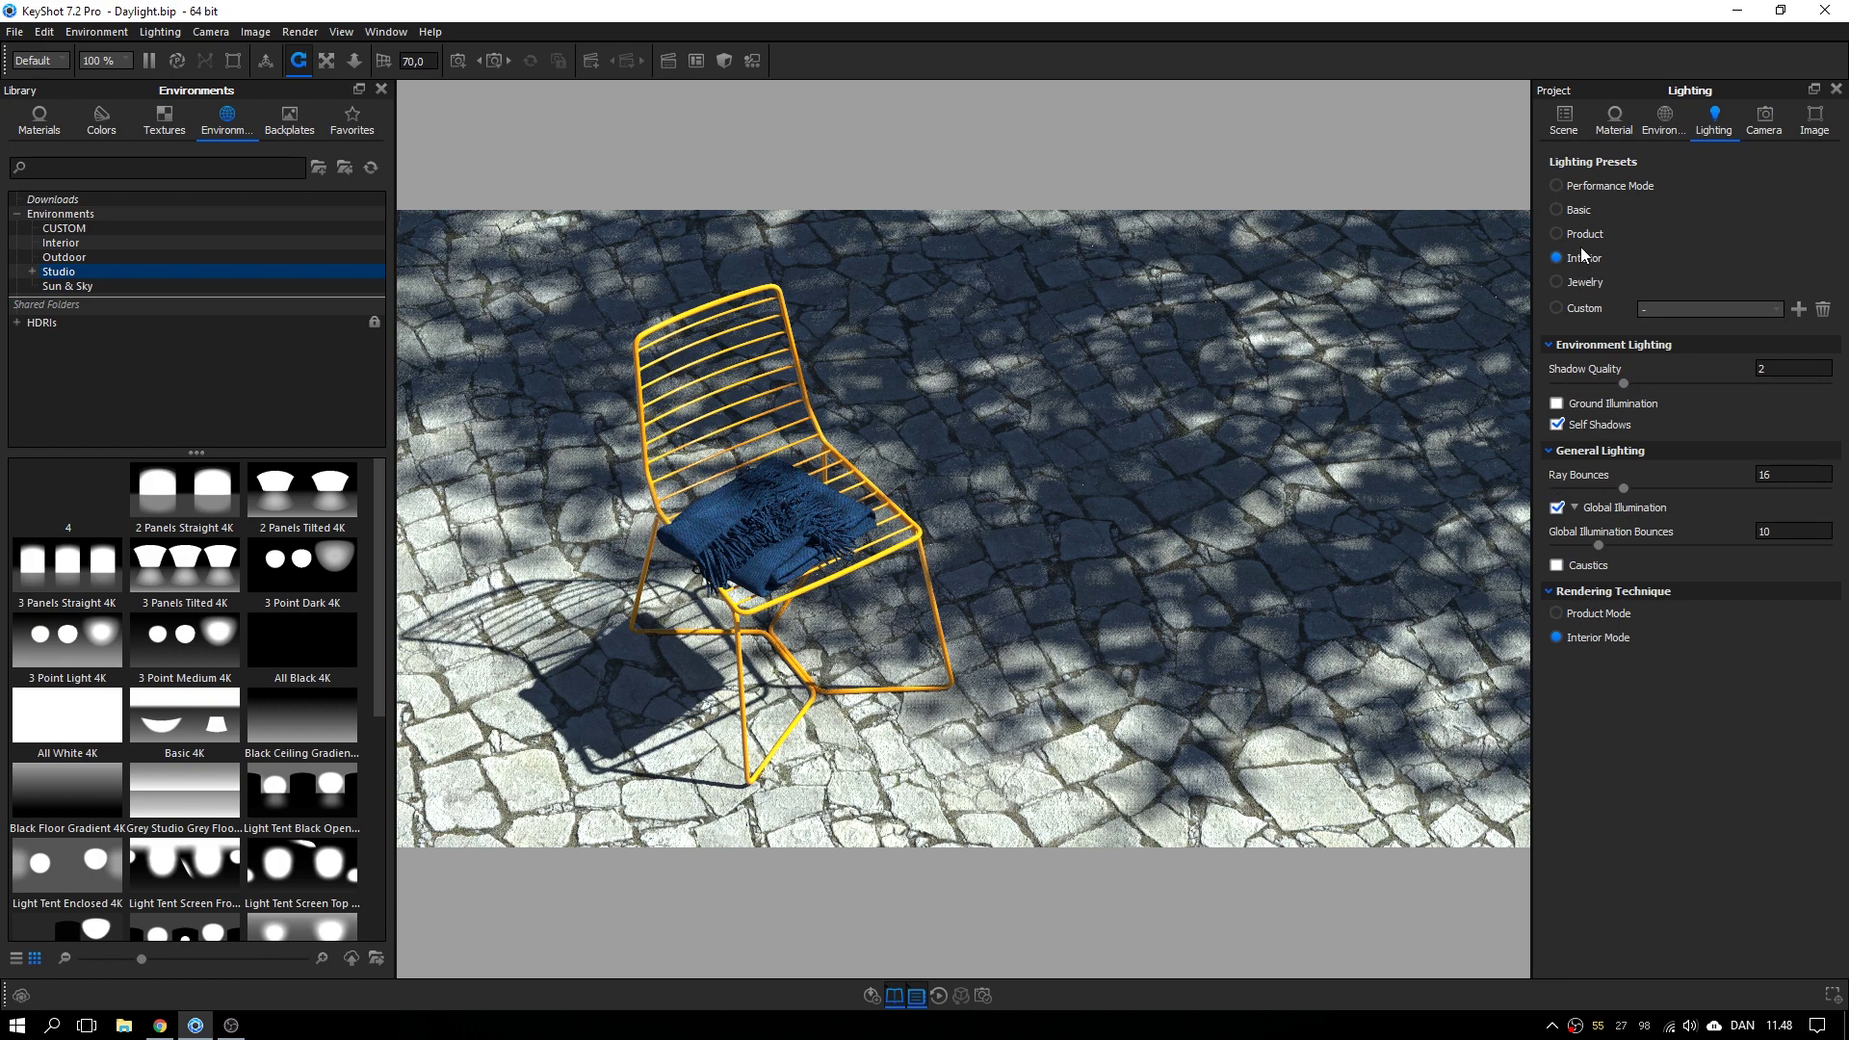
key(alt+r)
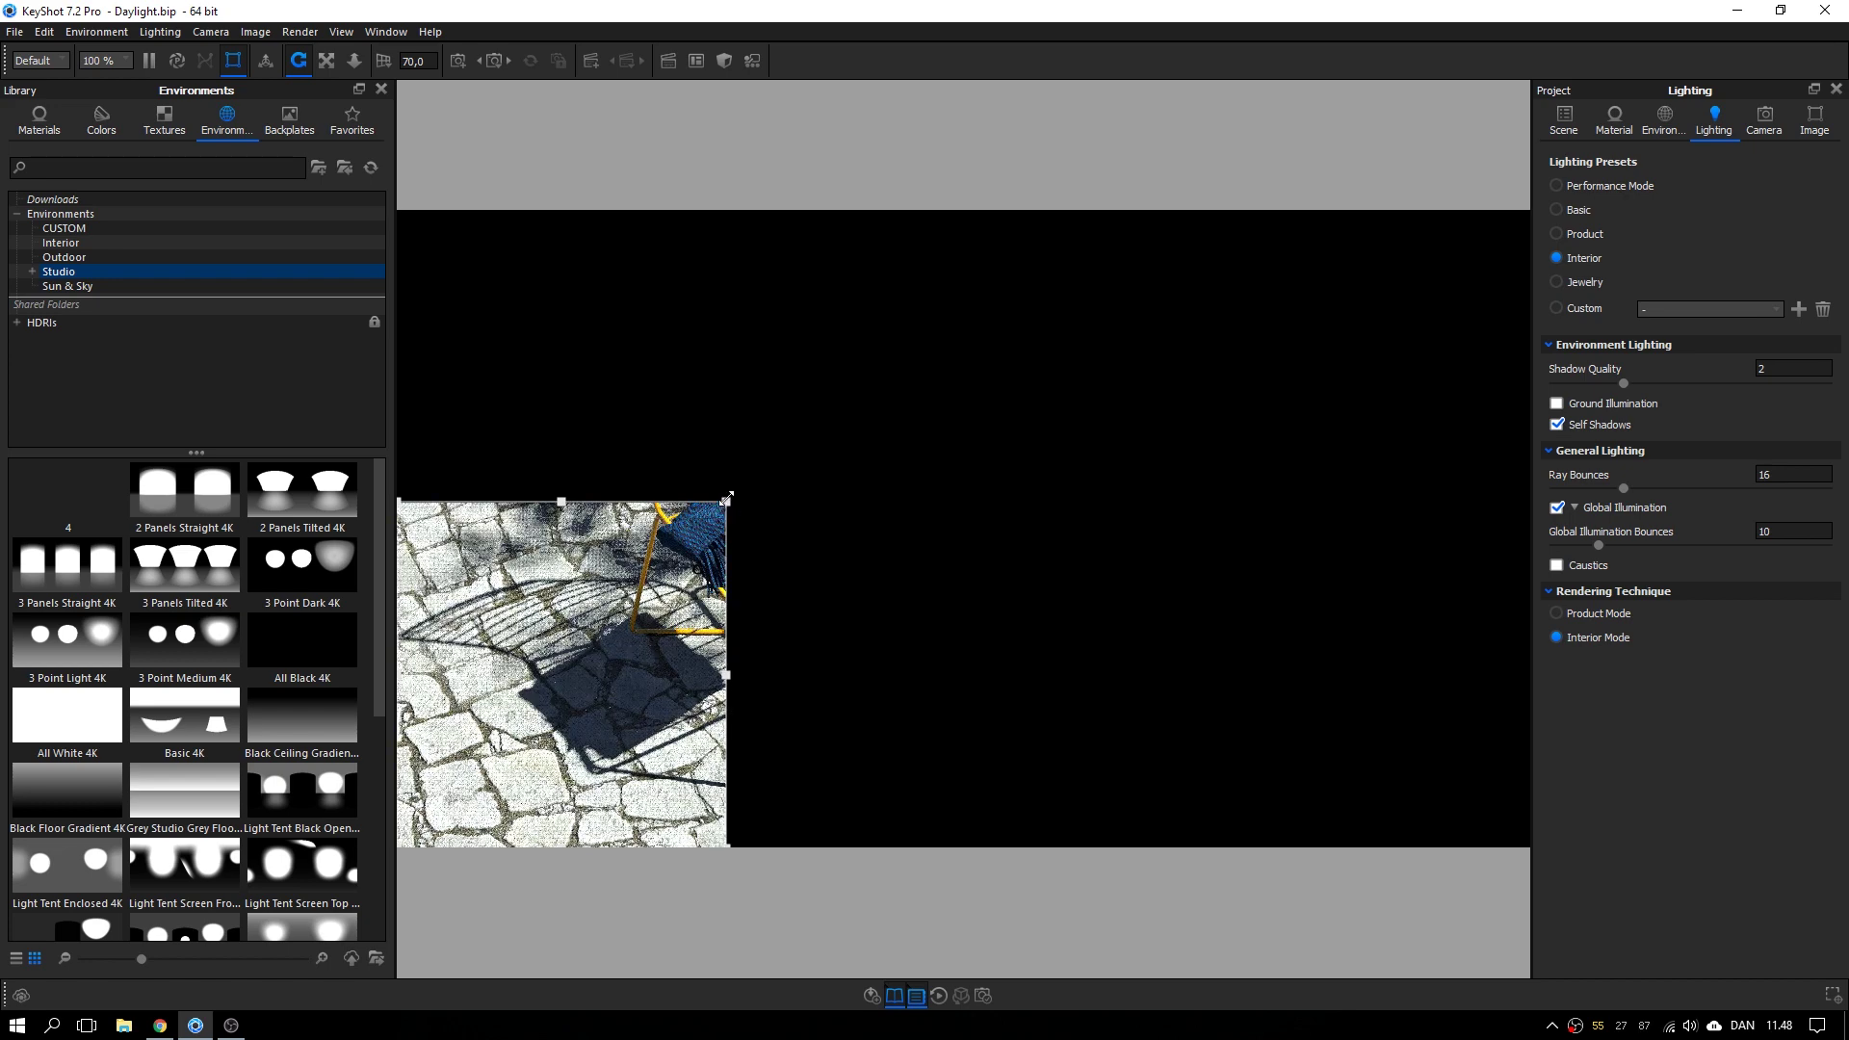
drag(726, 501, 792, 541)
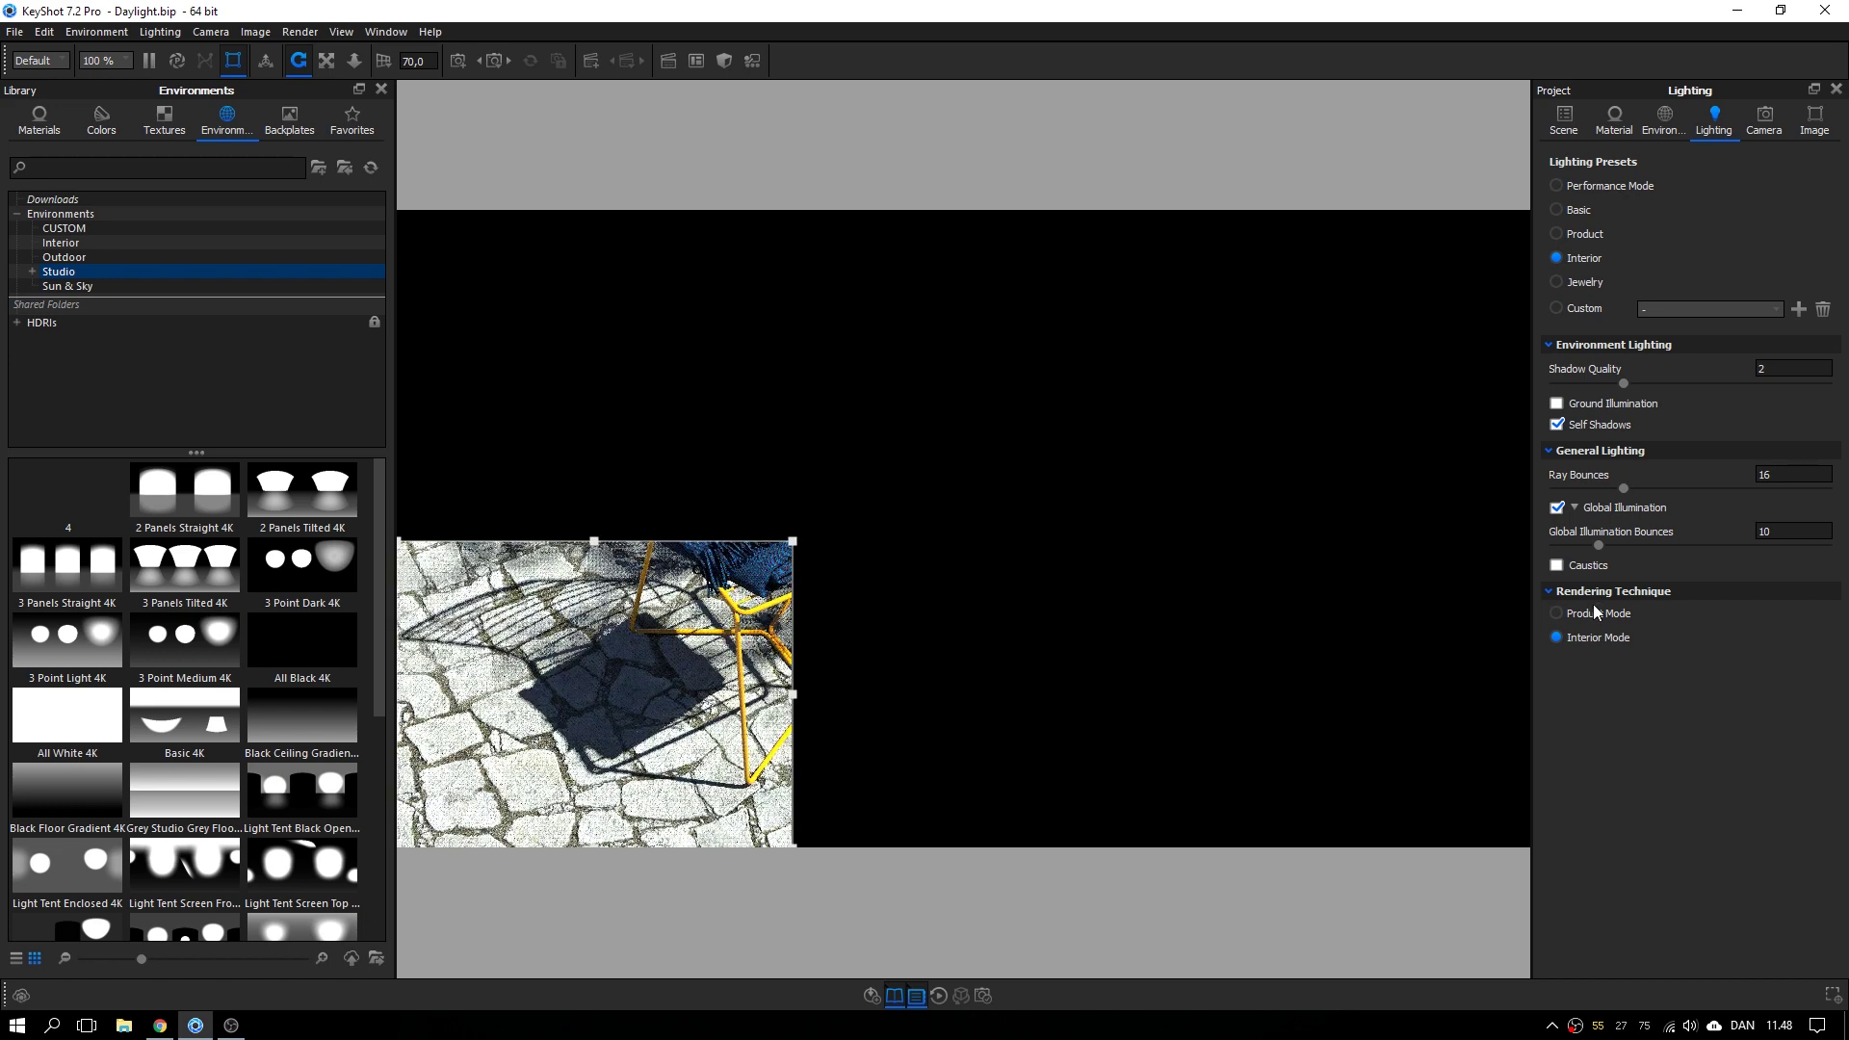
click(1582, 235)
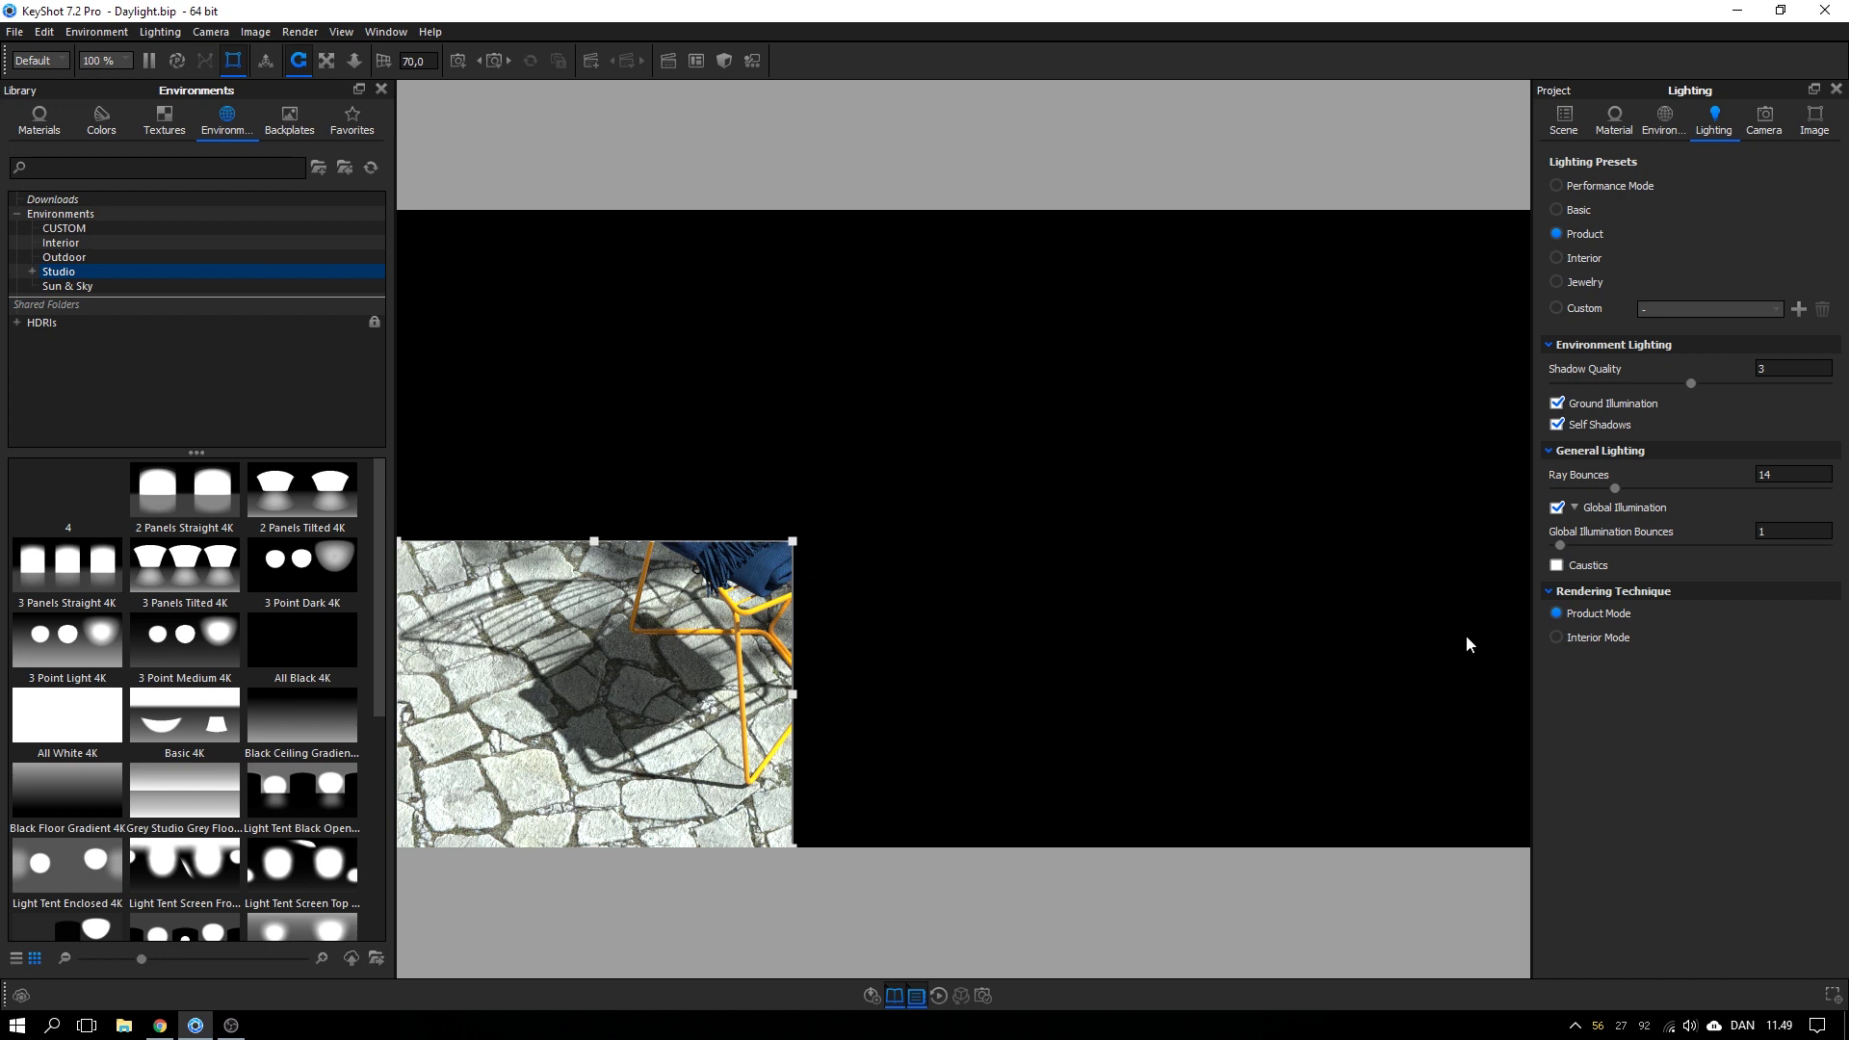
click(1567, 636)
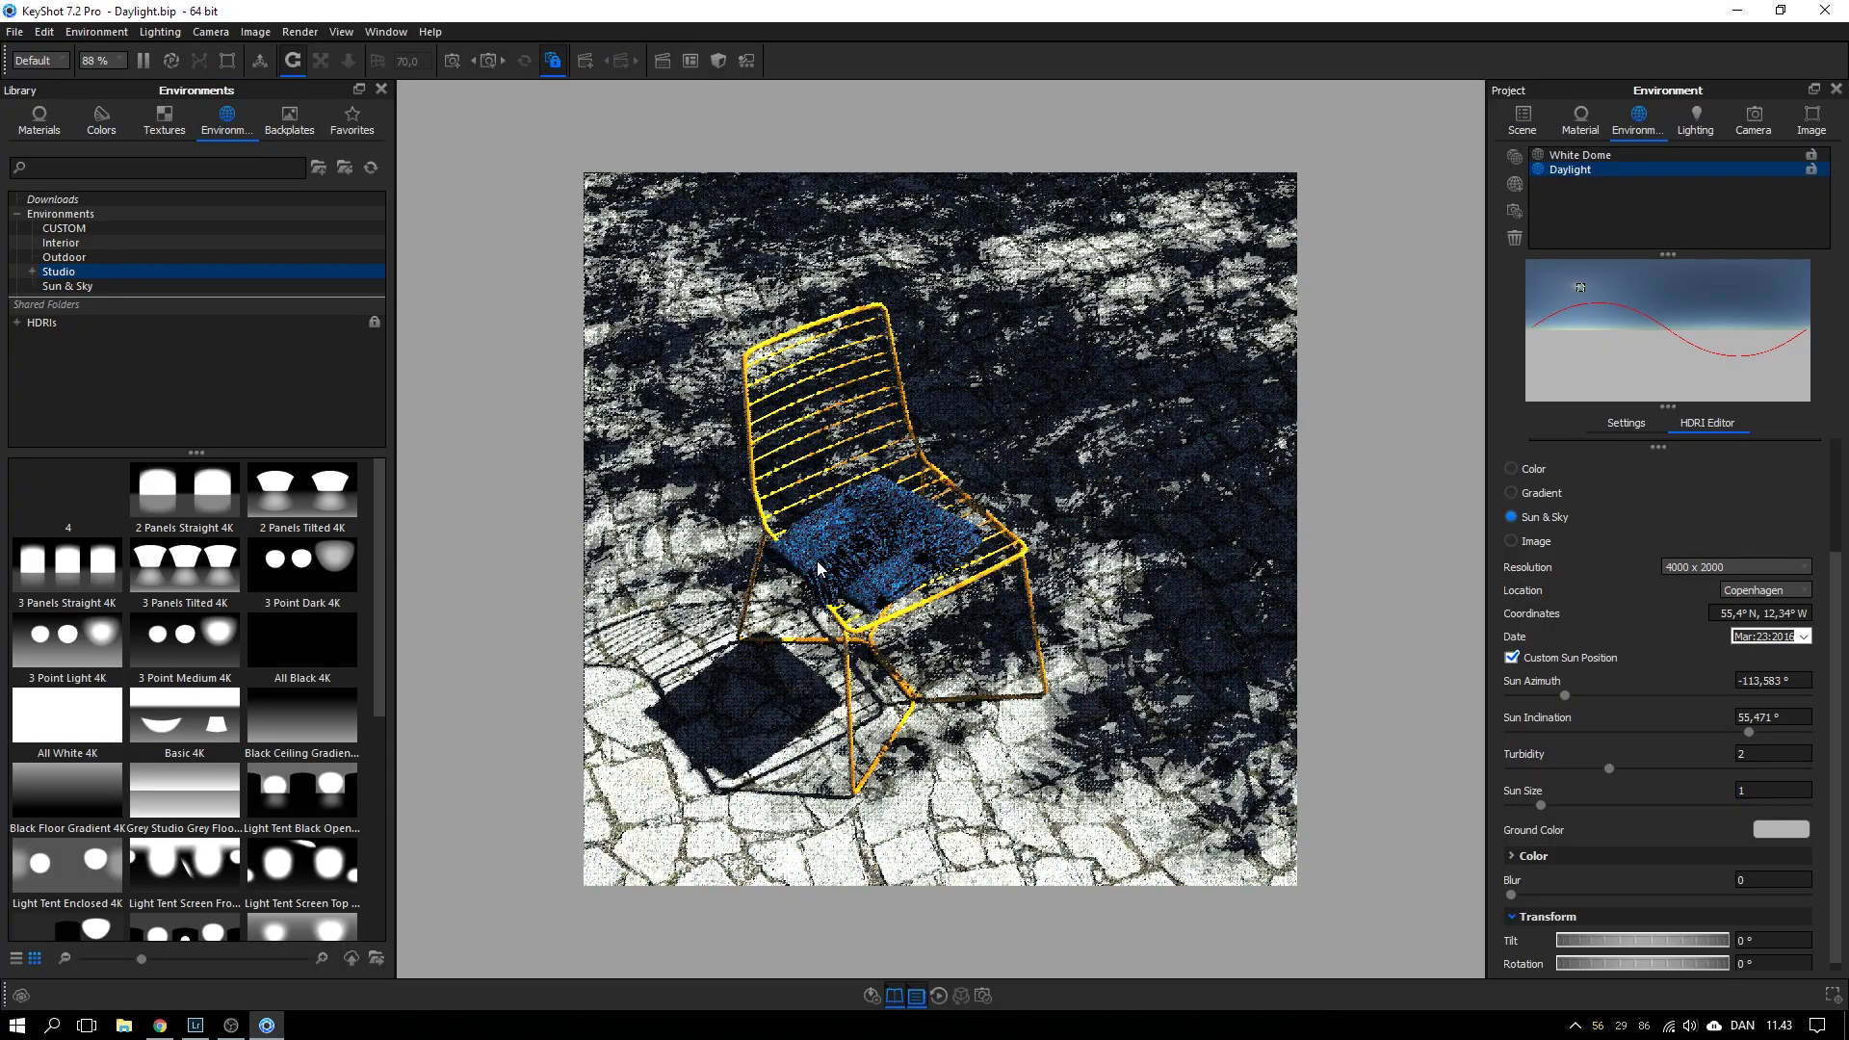
- Check the reference photo, open the render settings with 32-bit TIFF output, then go to Lightroom Develop
key(alt+Tab)
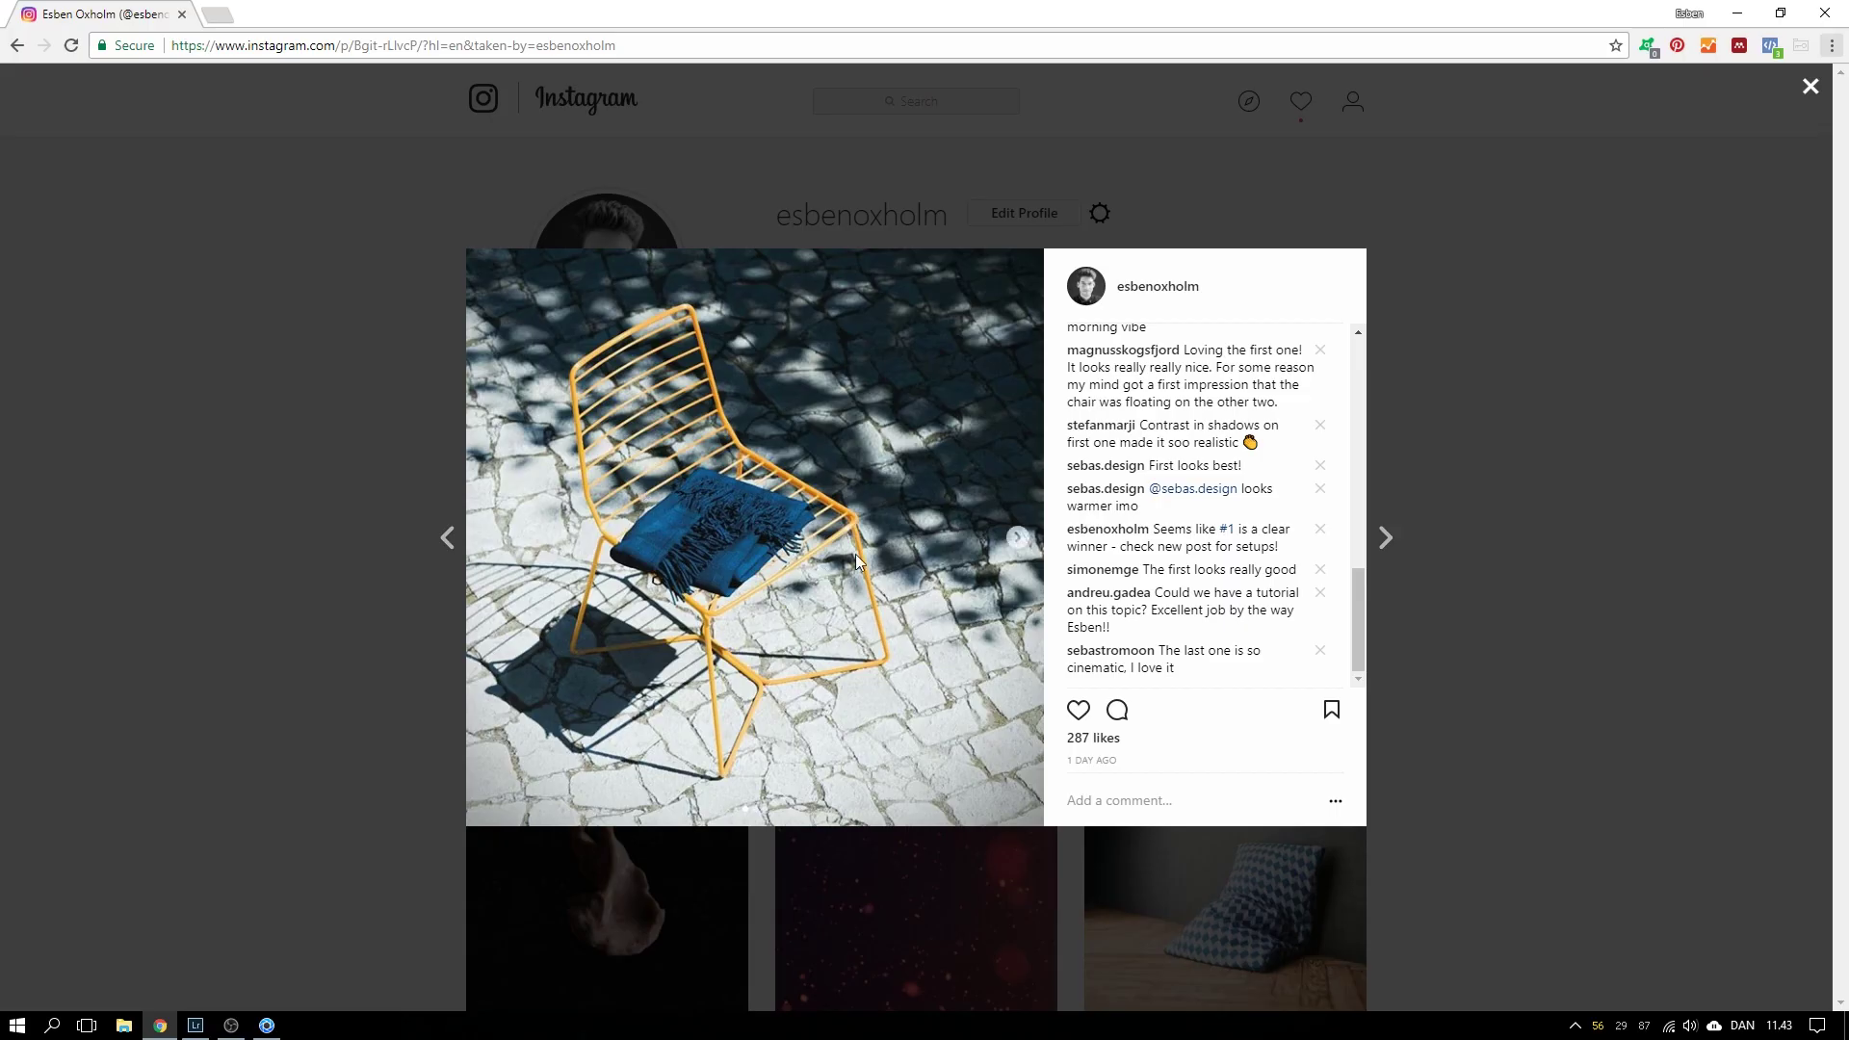
key(alt+Tab)
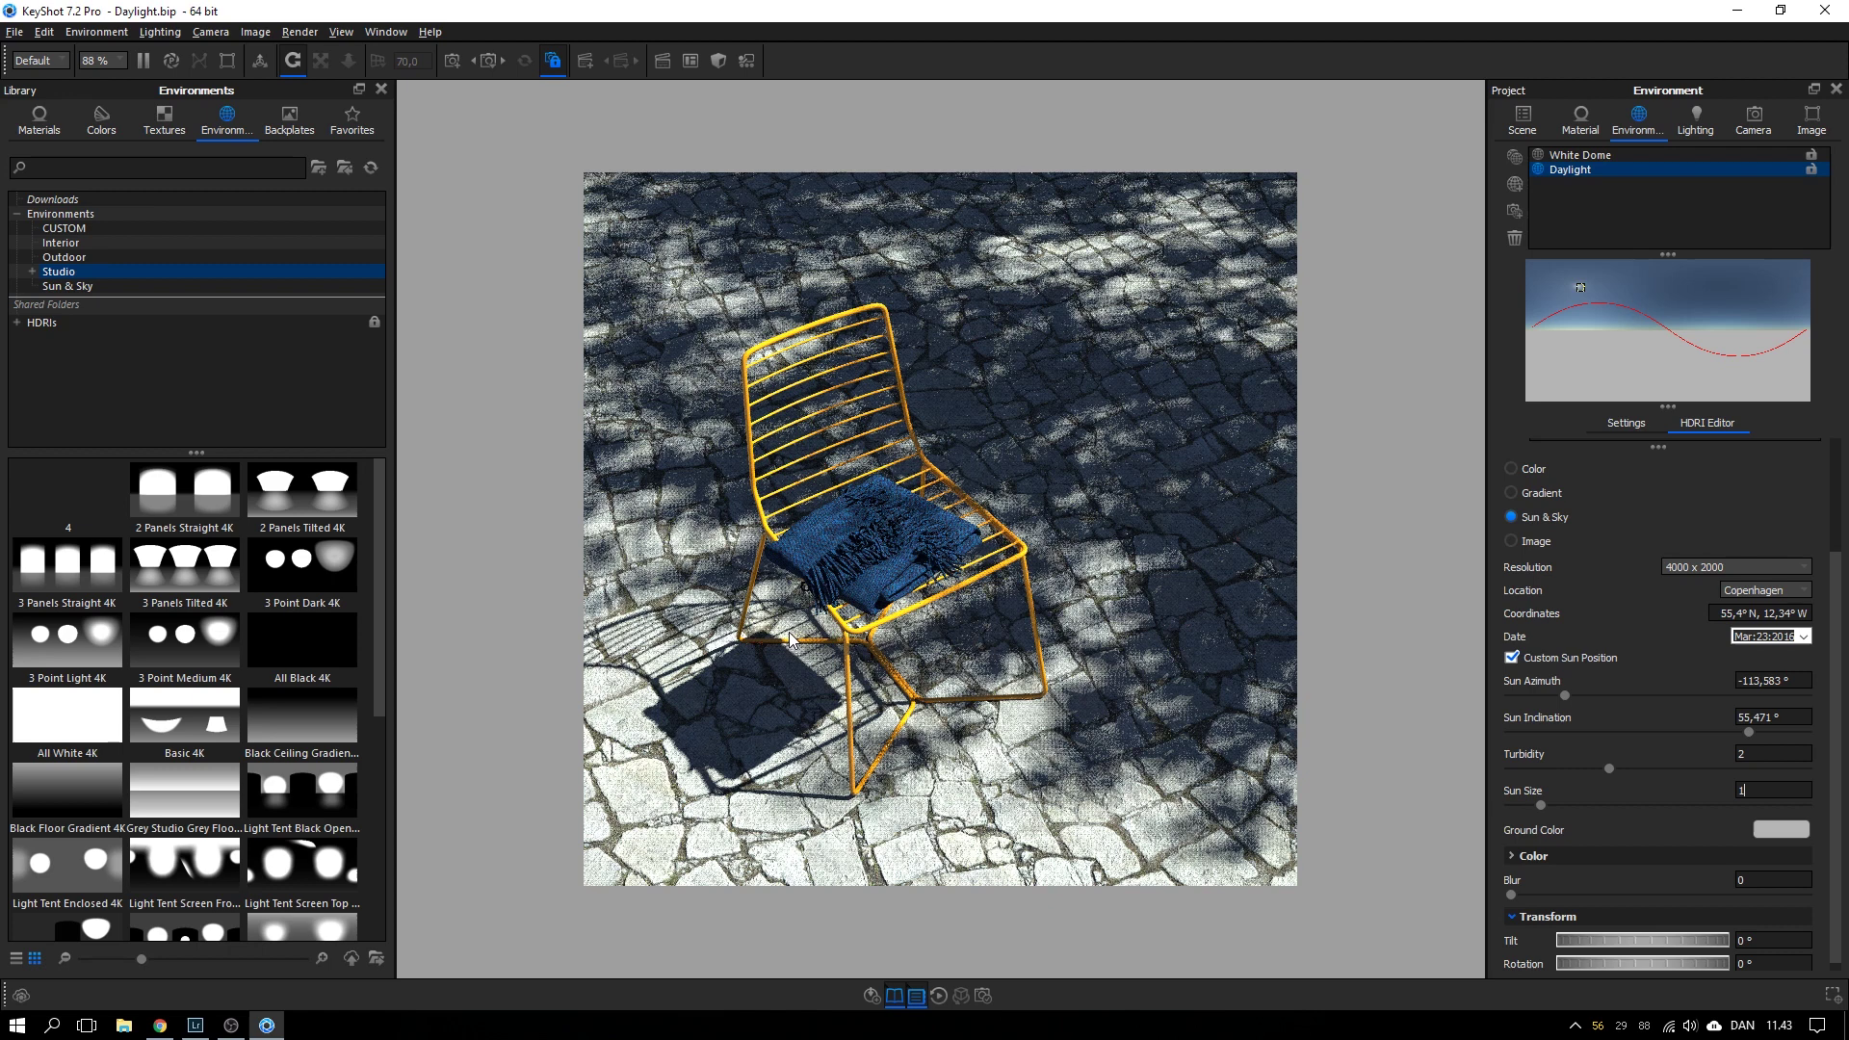
click(982, 996)
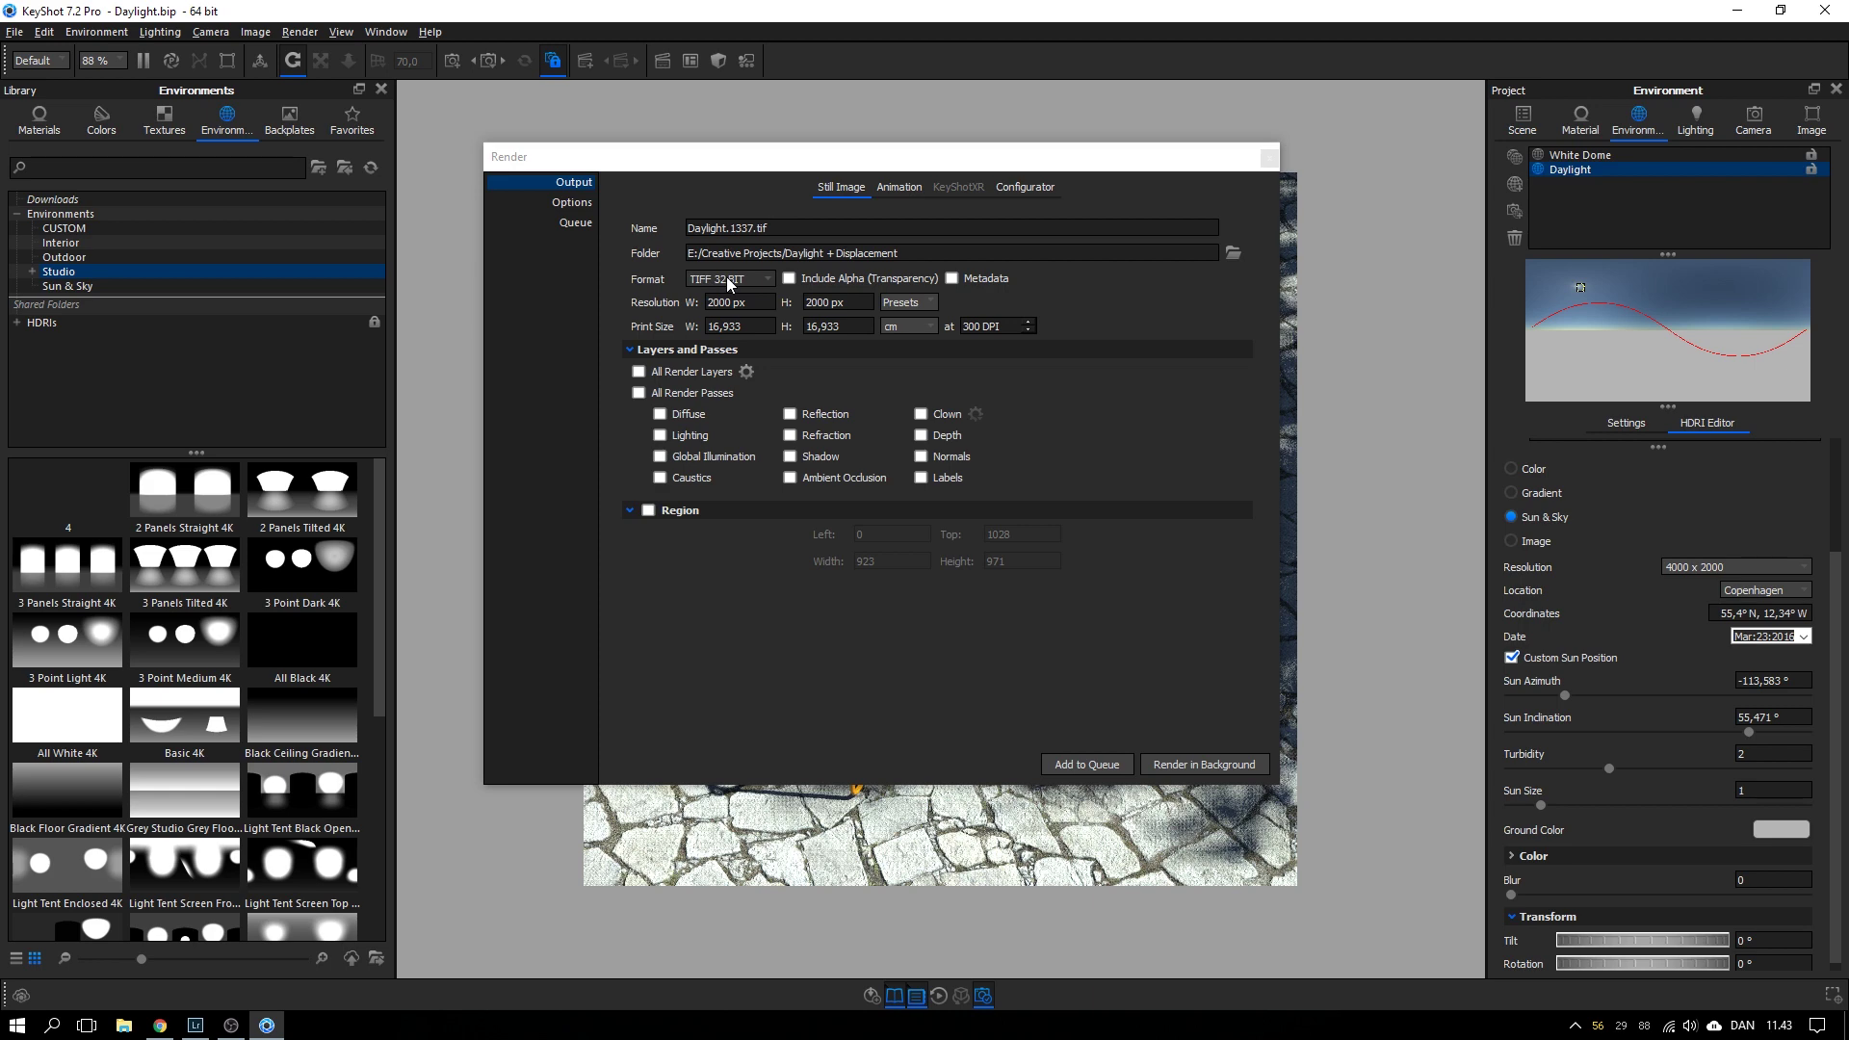
key(alt+Tab)
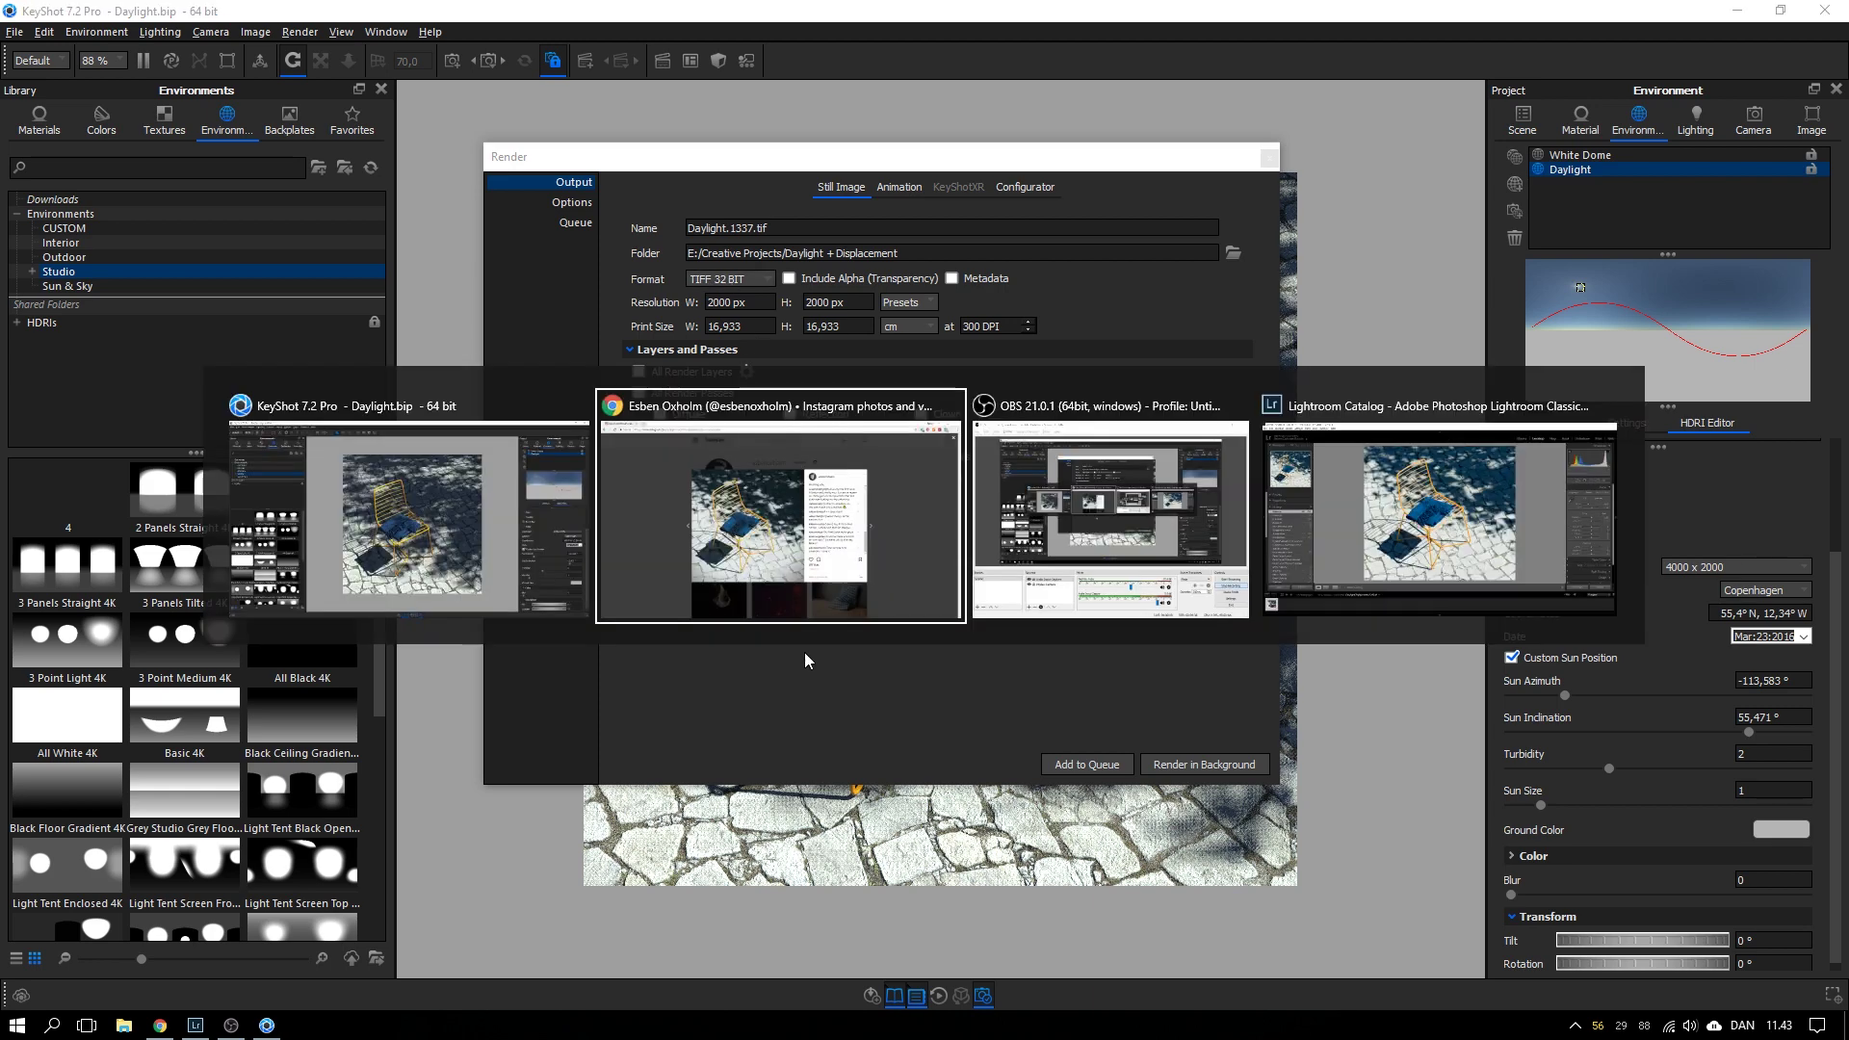
key(Tab)
key(Tab)
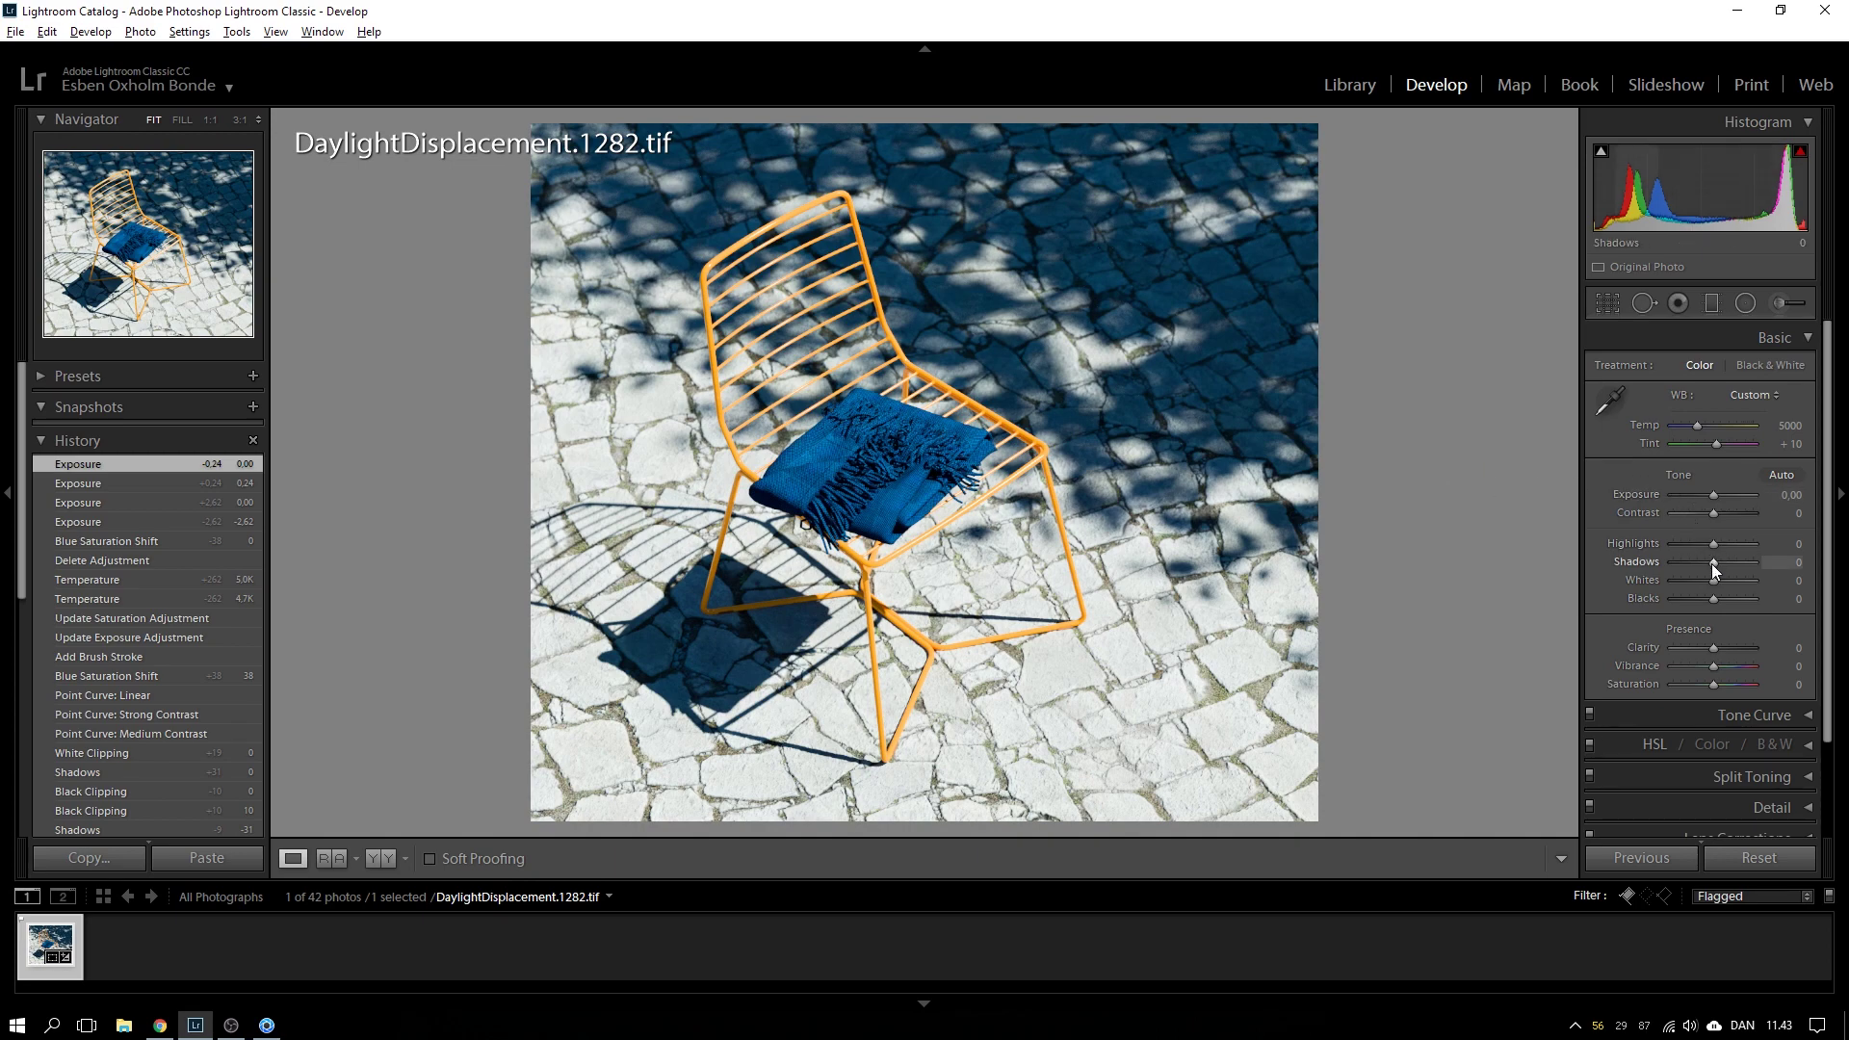
- Darken the render in the Basic panel: Shadows -21, Whites -36, Blacks -24, Highlights -19
drag(1712, 564, 1702, 579)
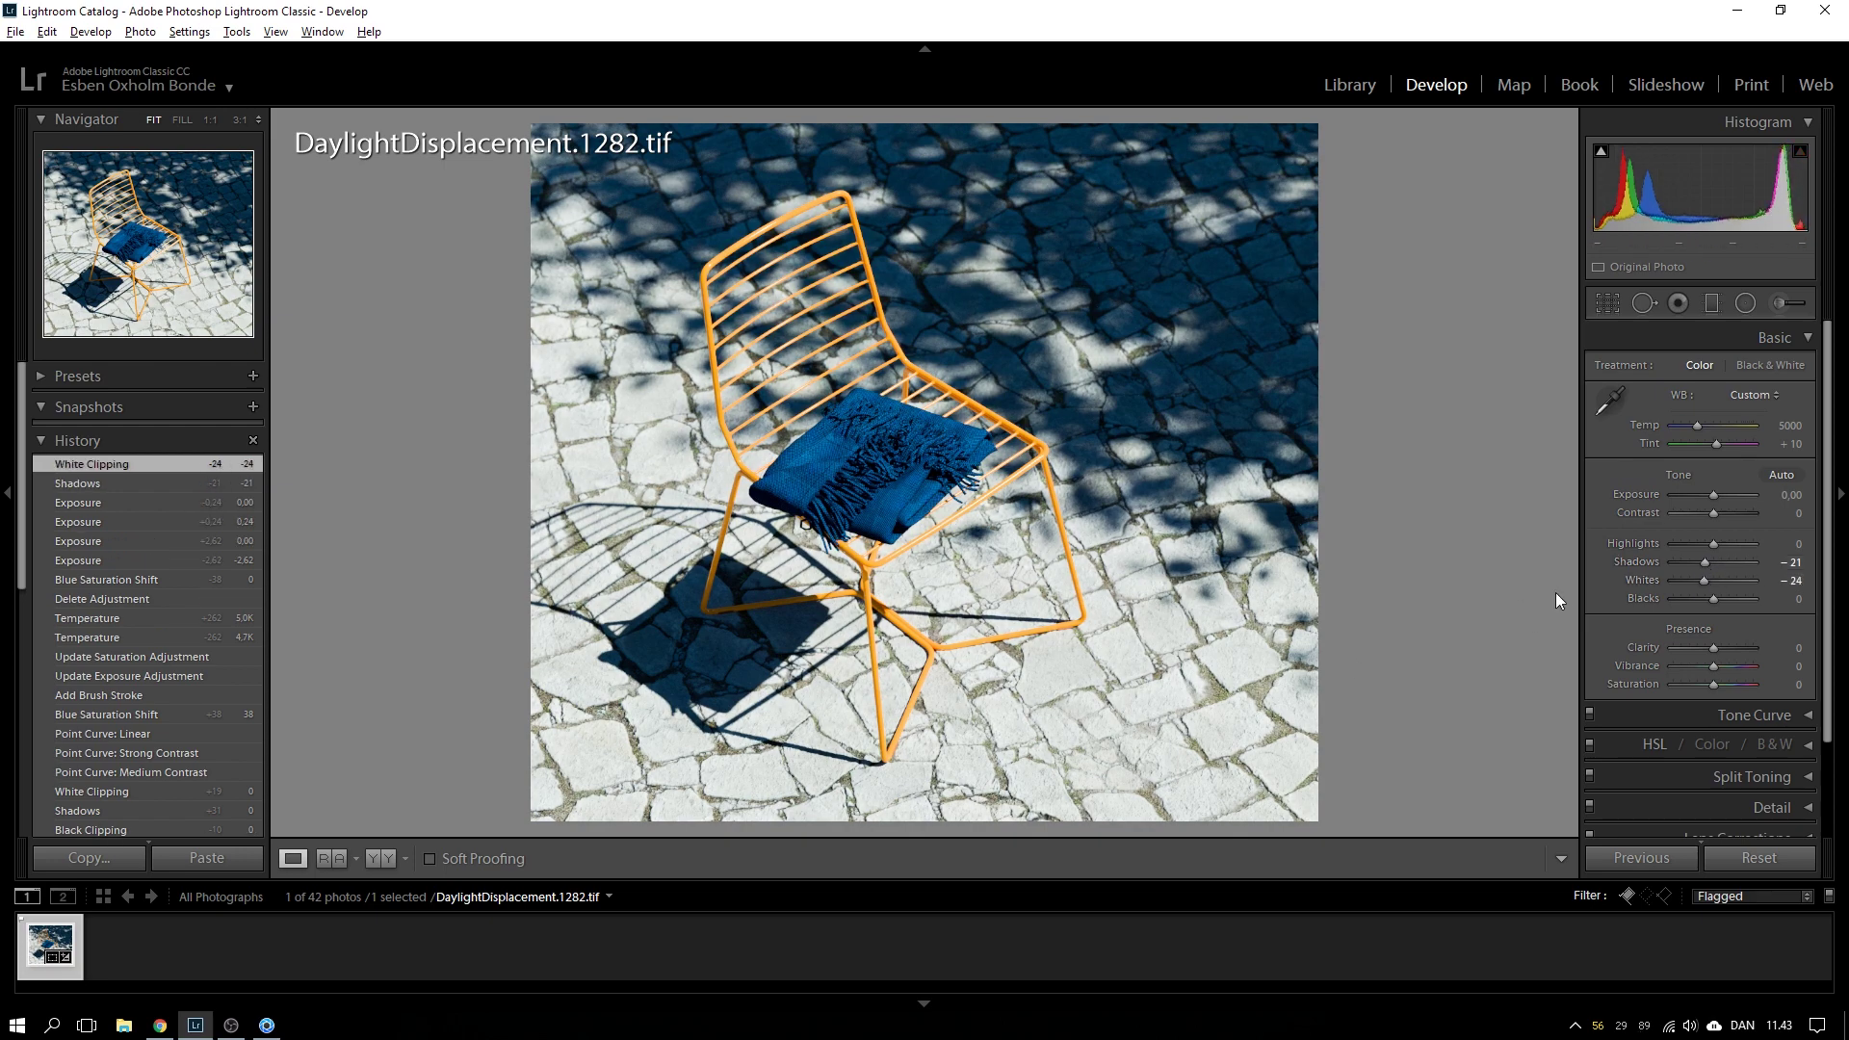
mouse_move(1695, 576)
mouse_down()
mouse_move(1673, 581)
mouse_move(1703, 578)
mouse_up()
drag(1706, 576, 1707, 576)
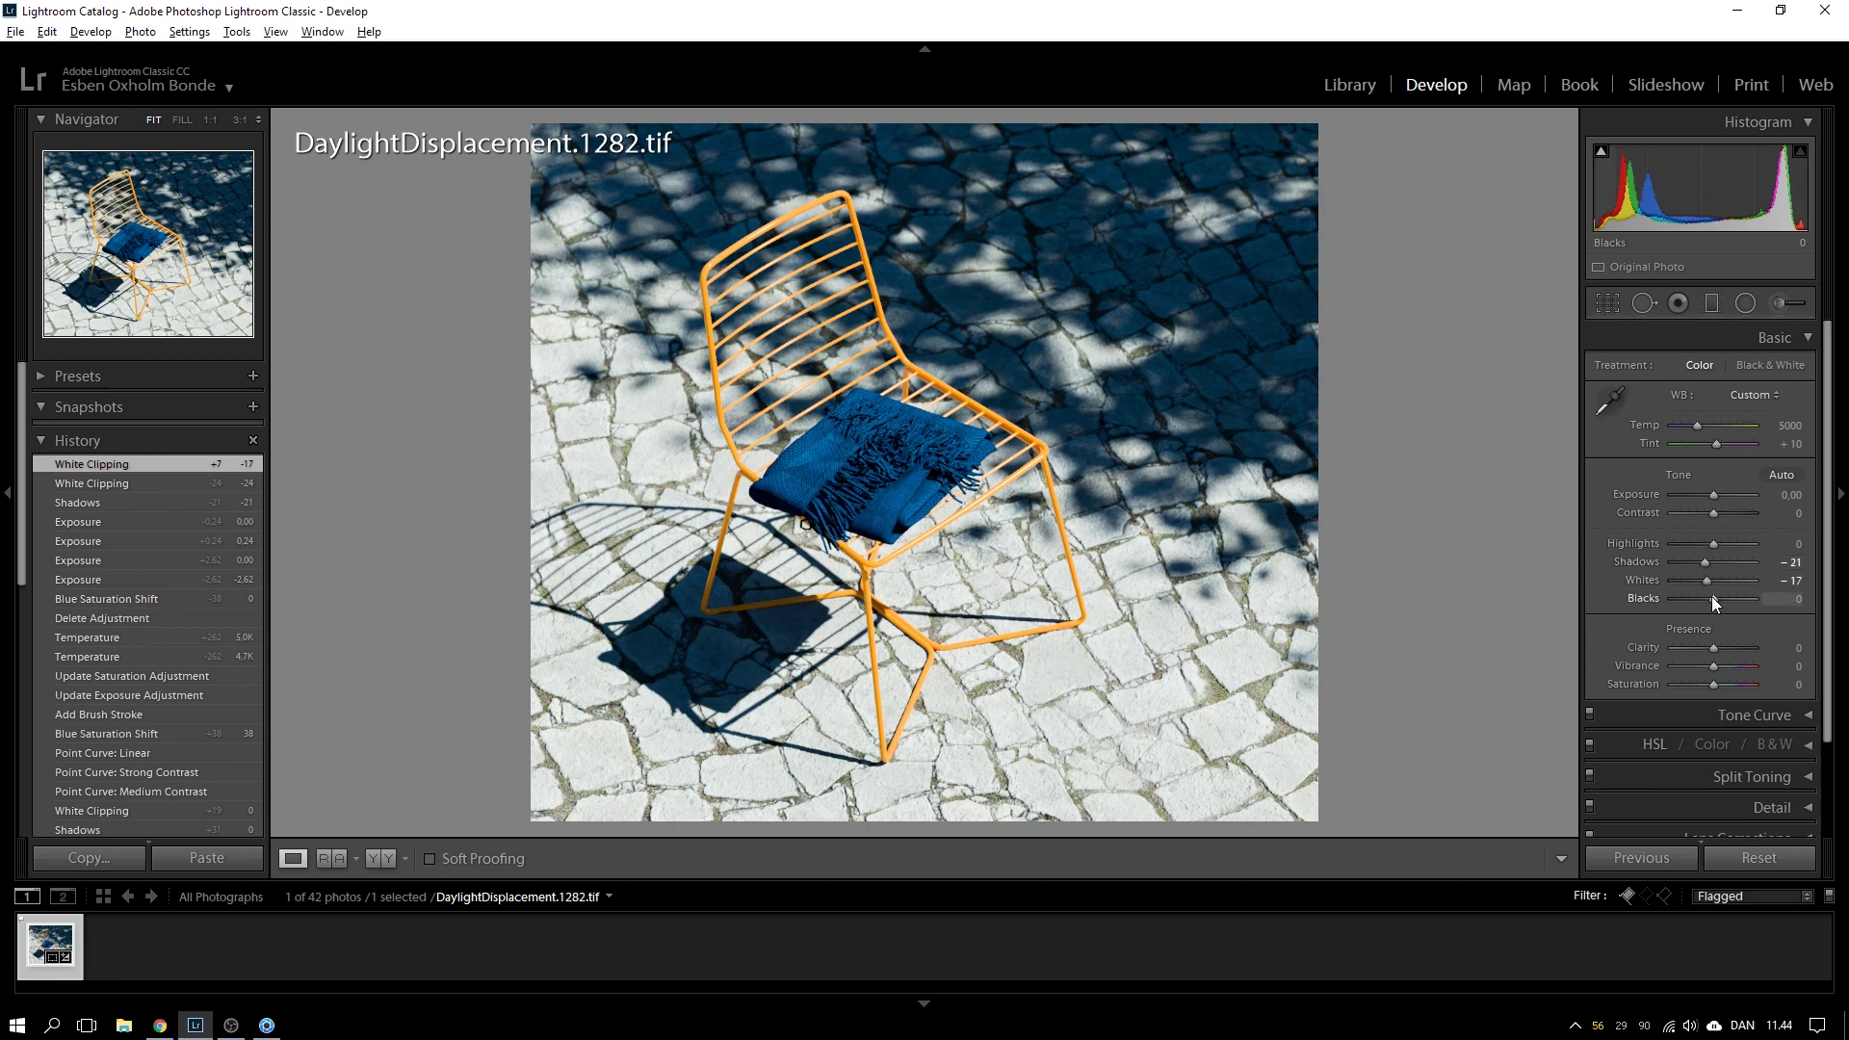
mouse_move(1712, 597)
mouse_down()
mouse_move(1767, 597)
mouse_move(1683, 594)
mouse_move(1704, 597)
mouse_up()
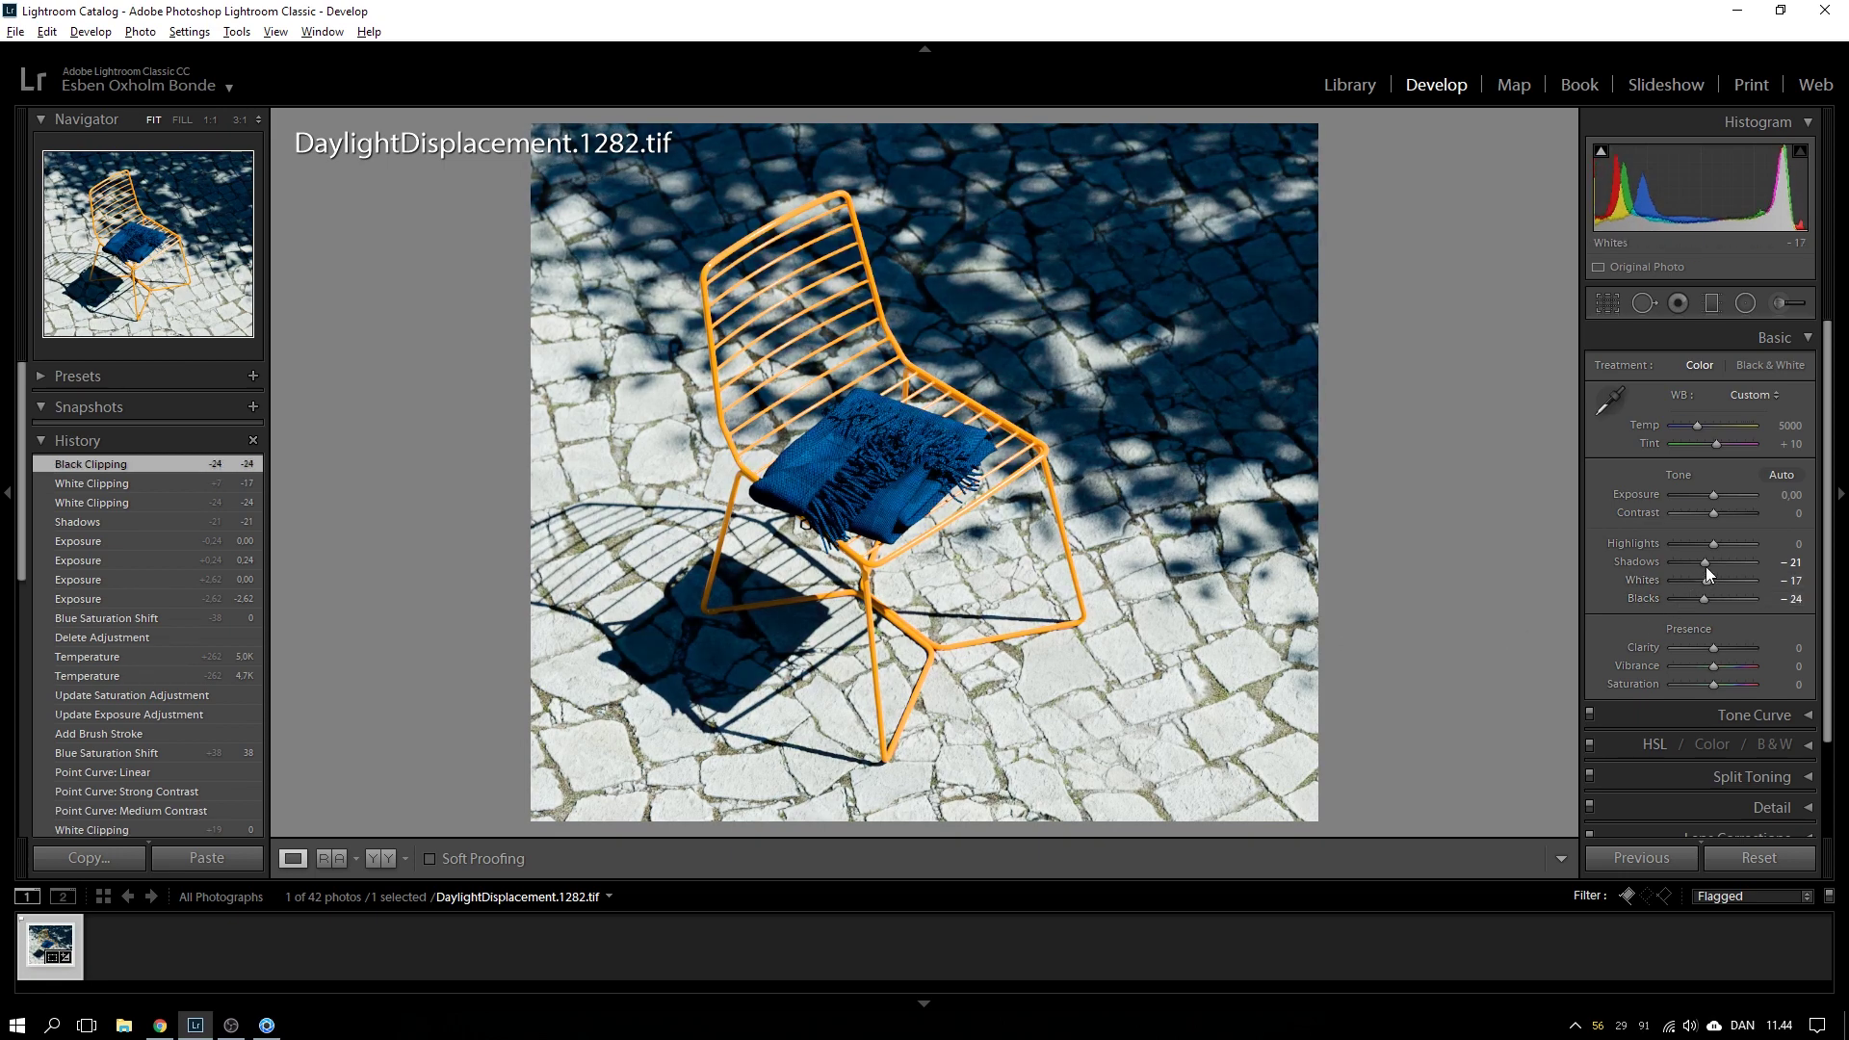
mouse_move(1706, 581)
mouse_down()
mouse_move(1691, 579)
mouse_move(1702, 542)
mouse_move(1700, 581)
mouse_up()
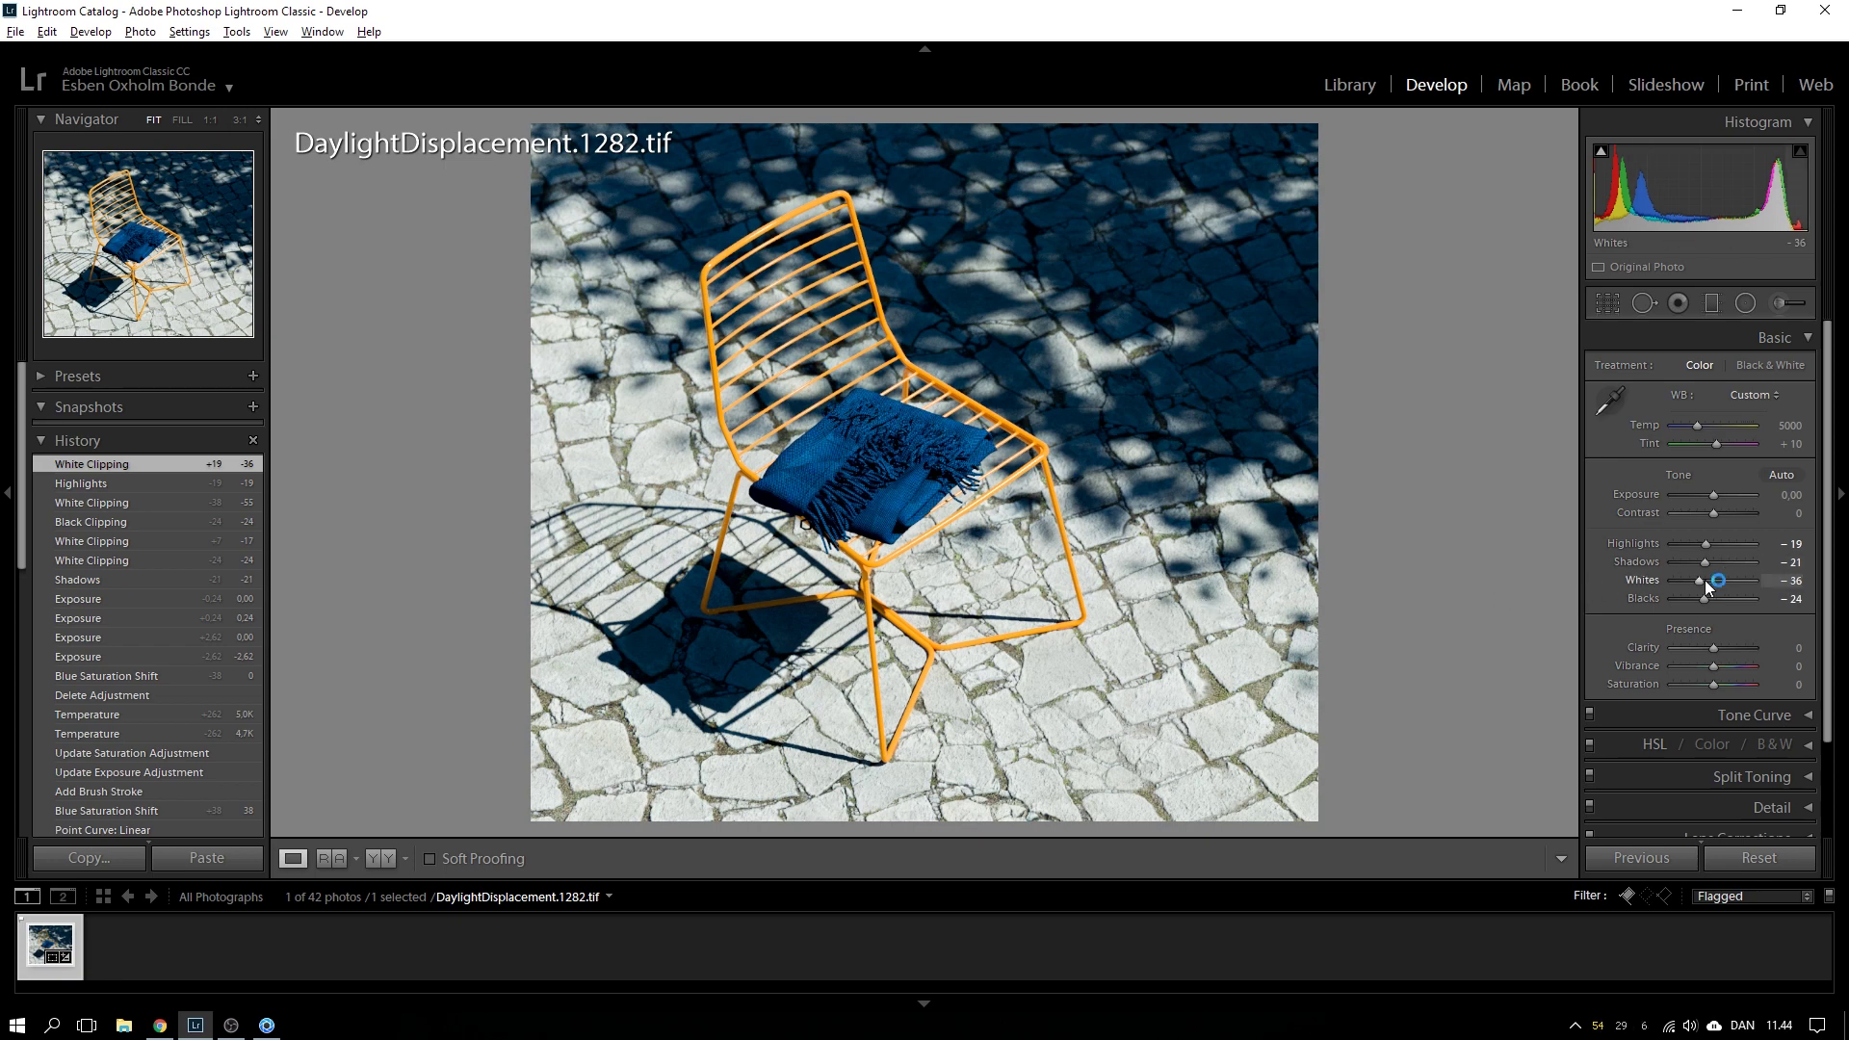
- Raise Whites to -14 and Shadows to +12, and warm Temp to 5452
drag(1712, 581, 1712, 578)
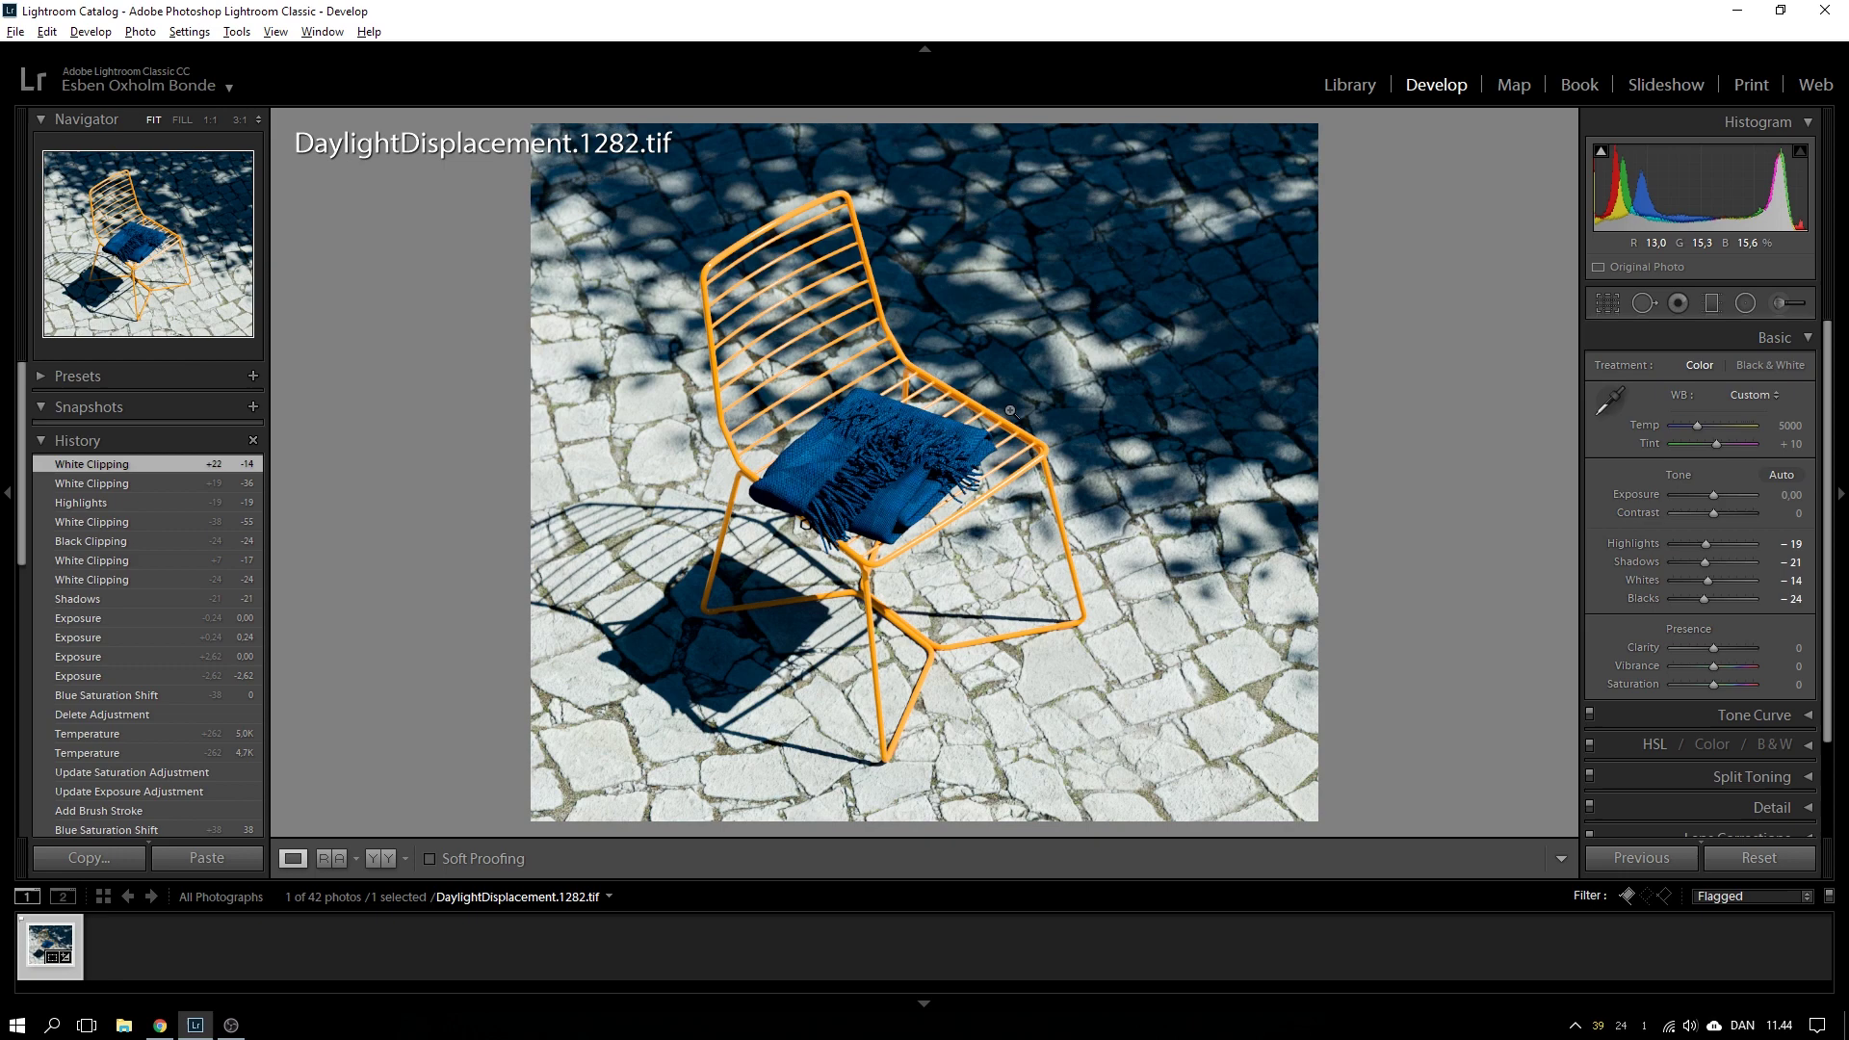
drag(1702, 562, 1717, 569)
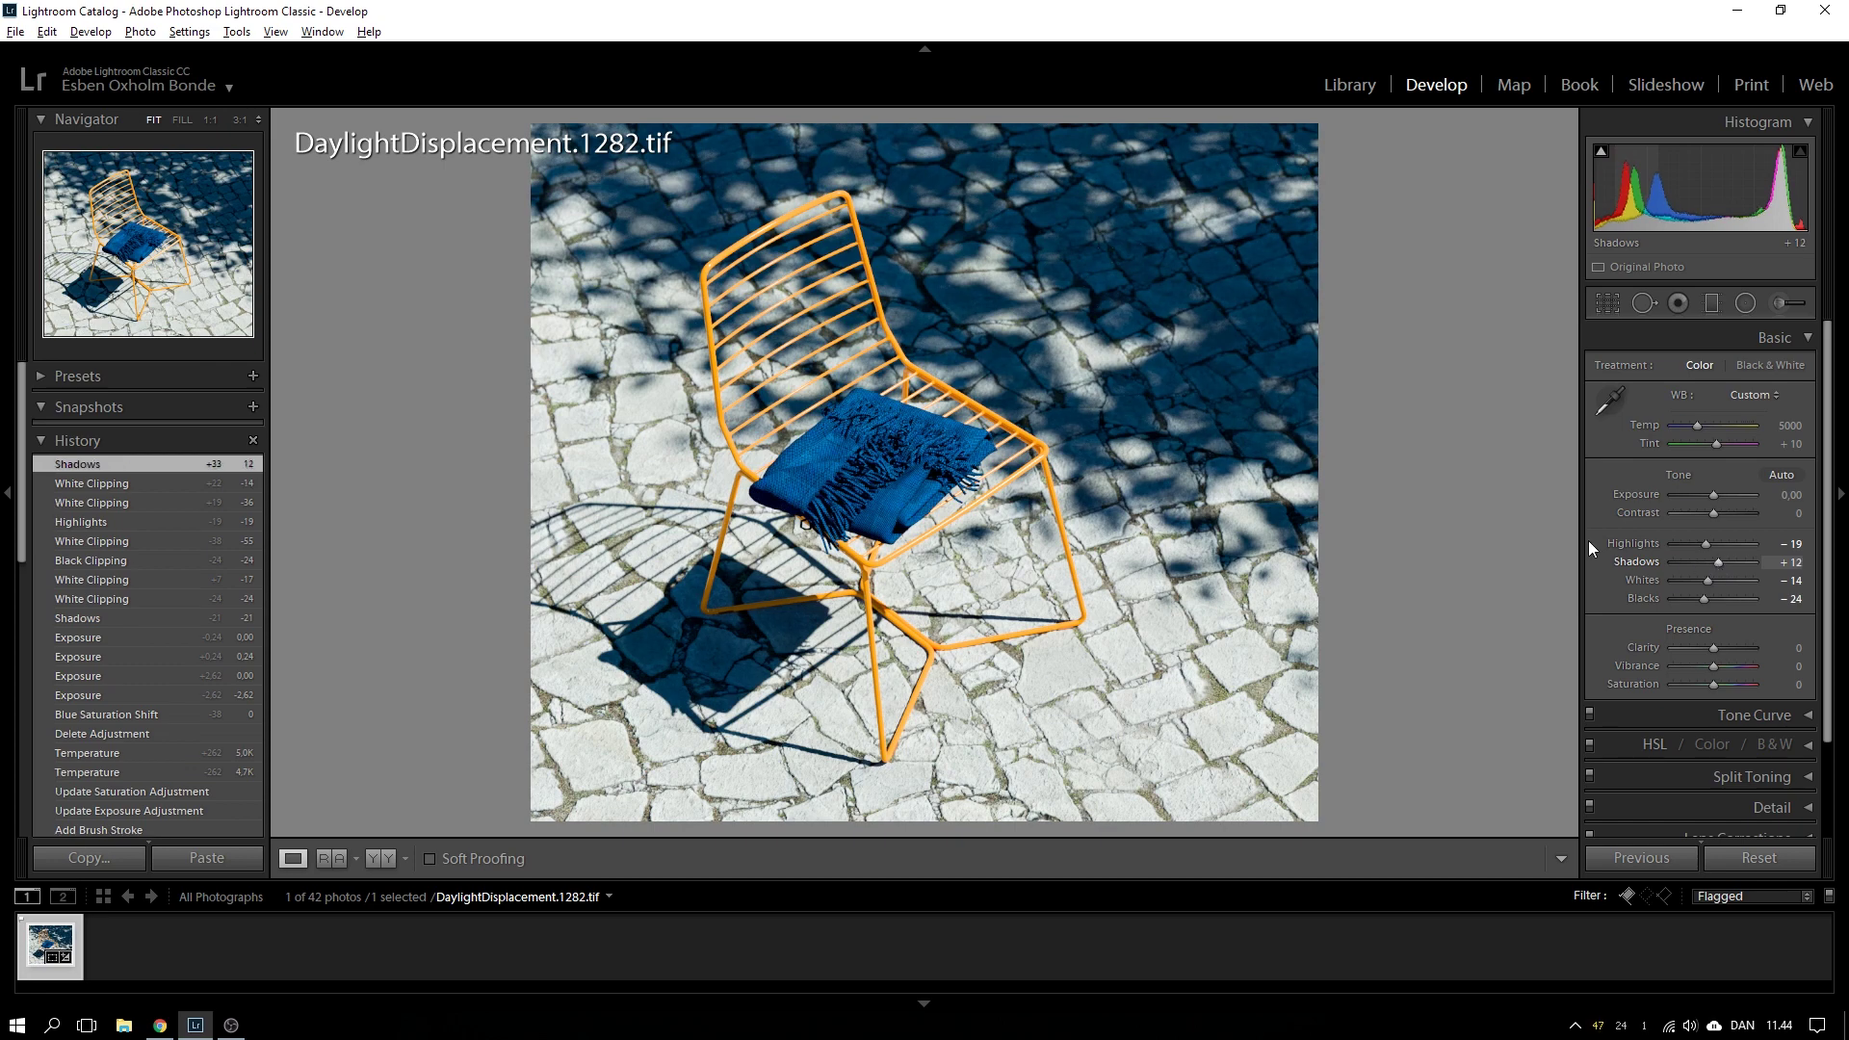
drag(1696, 425, 1701, 426)
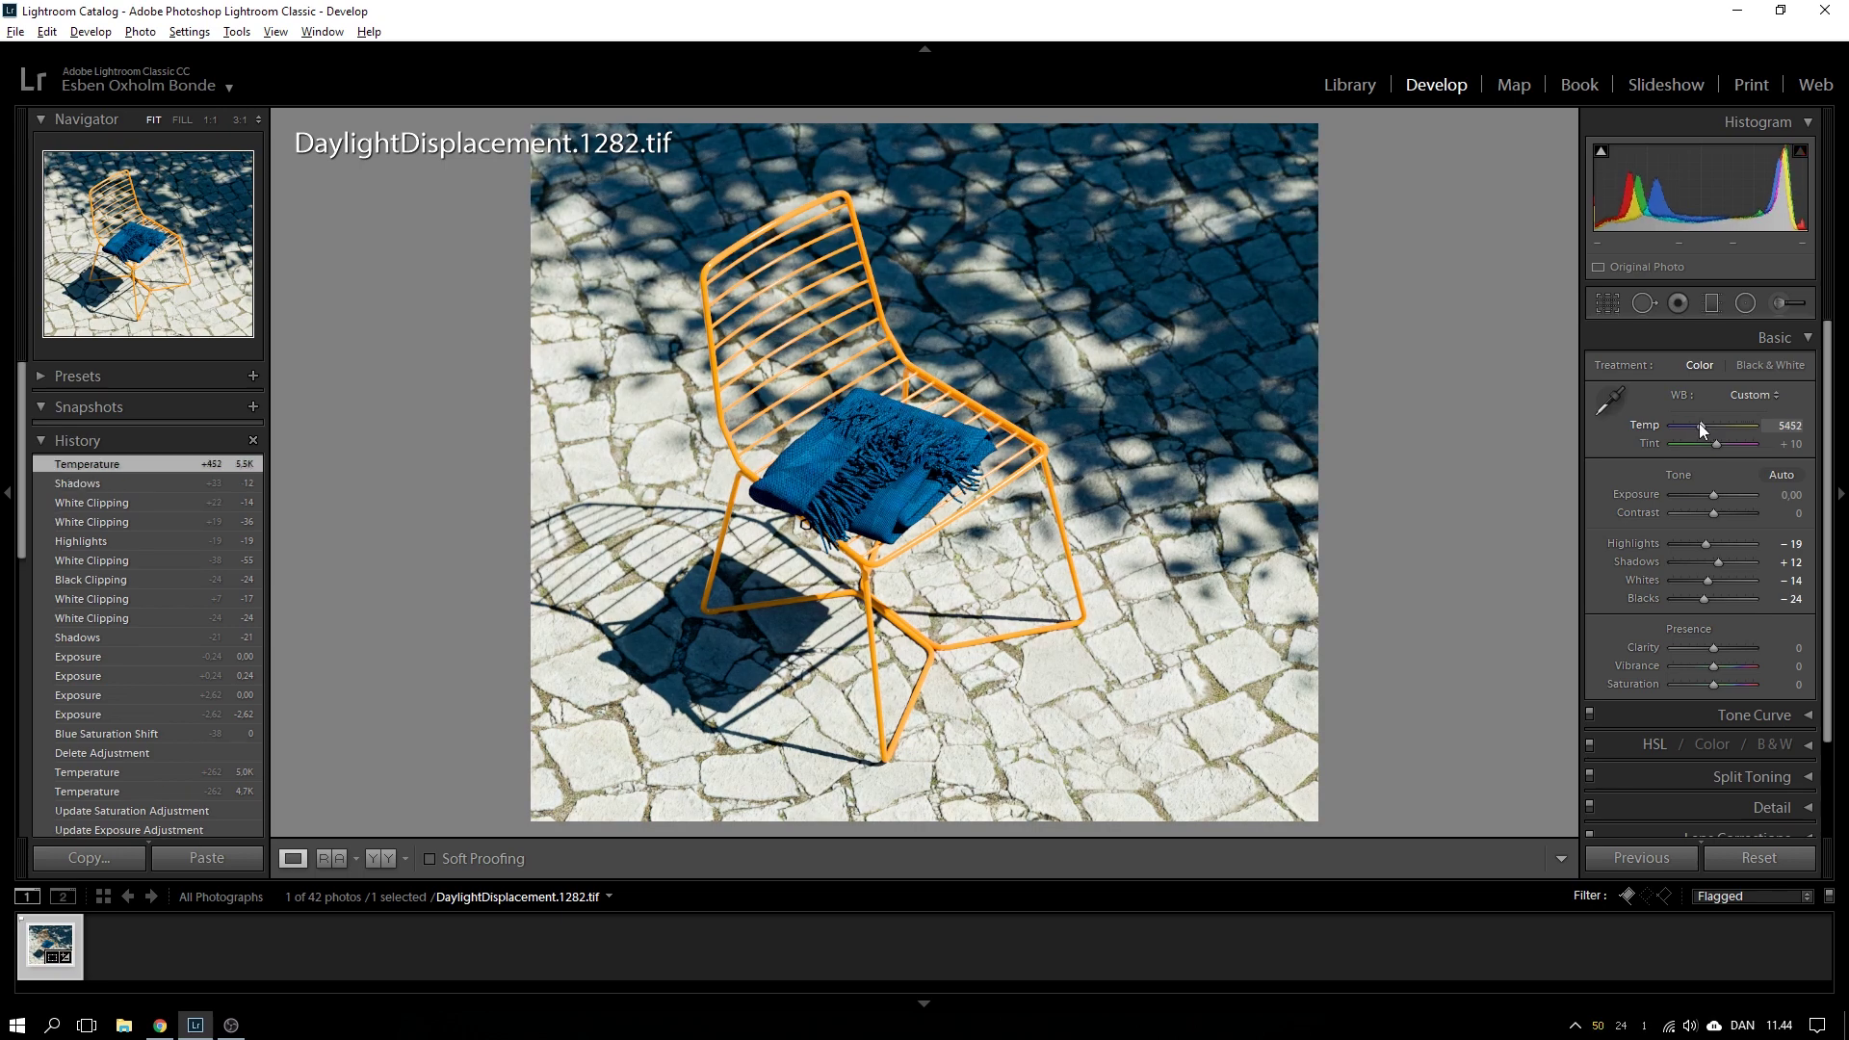
- Drag the Temp slider to 4738 for a cooler, bluer daylight grade of the chair render
drag(1699, 424, 1693, 426)
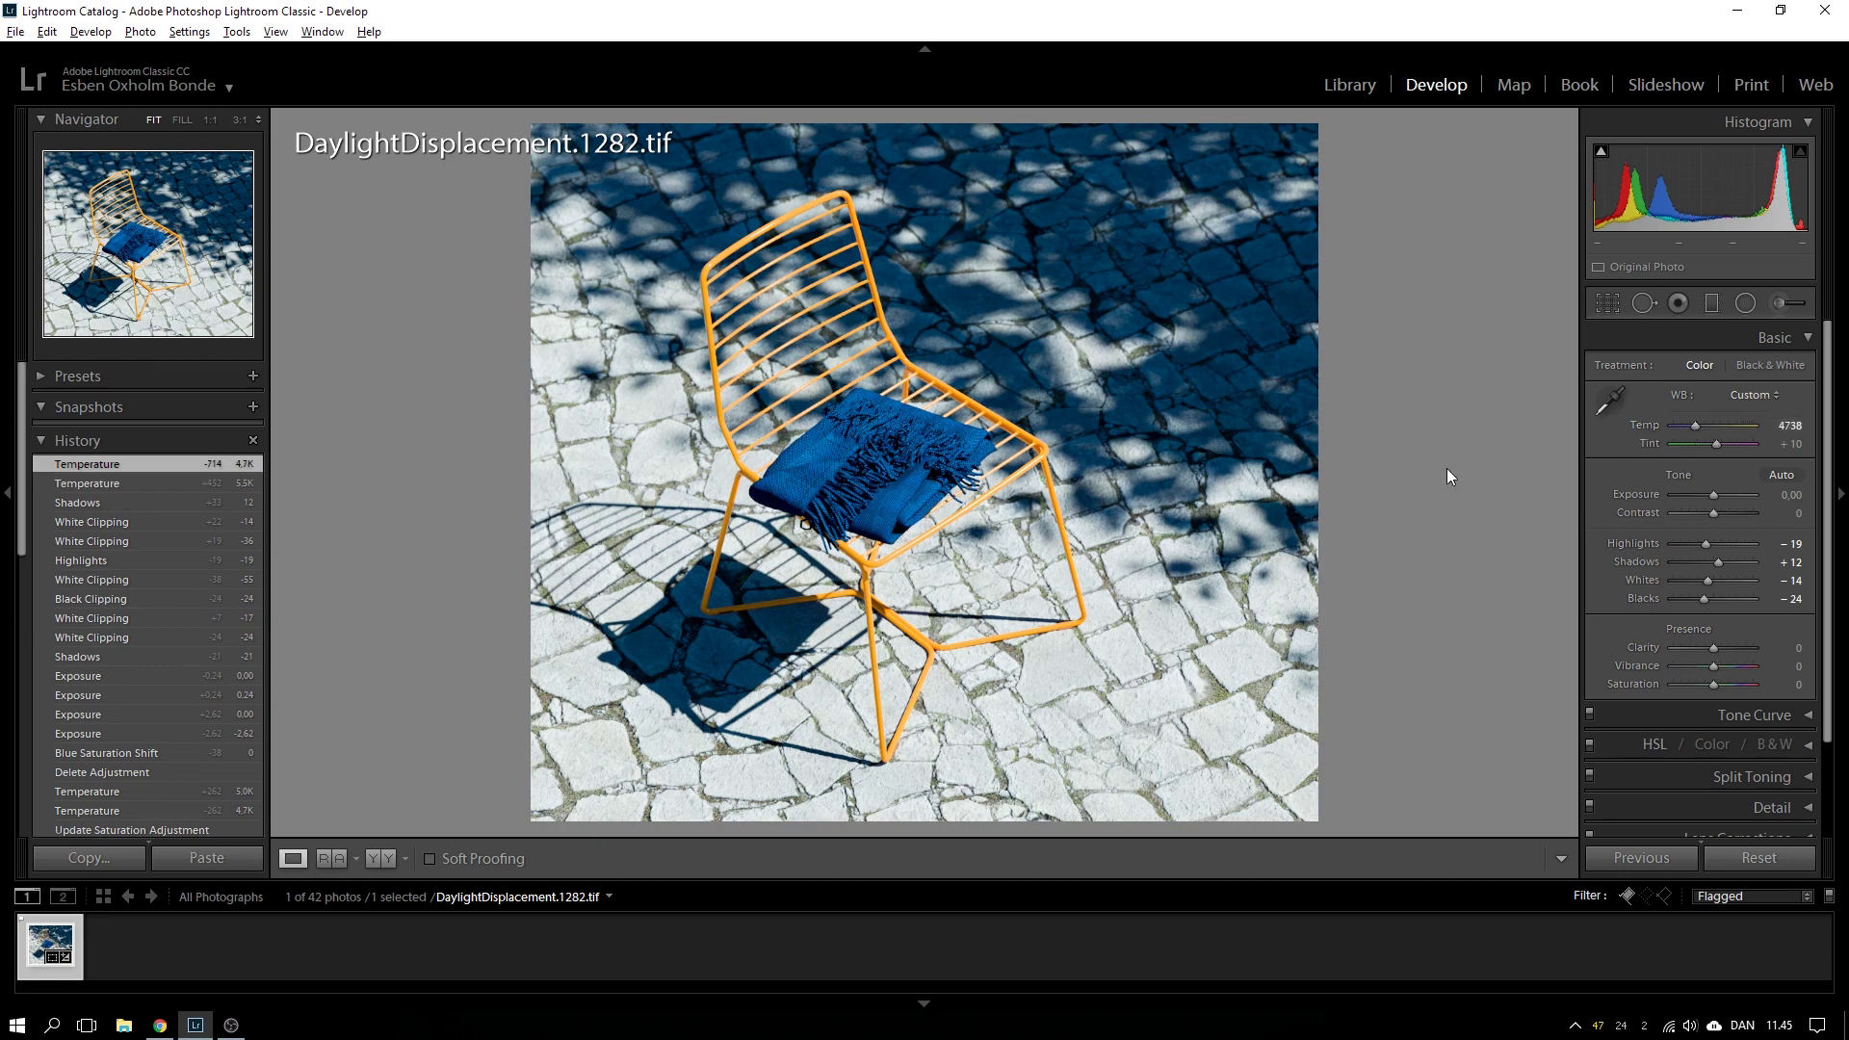